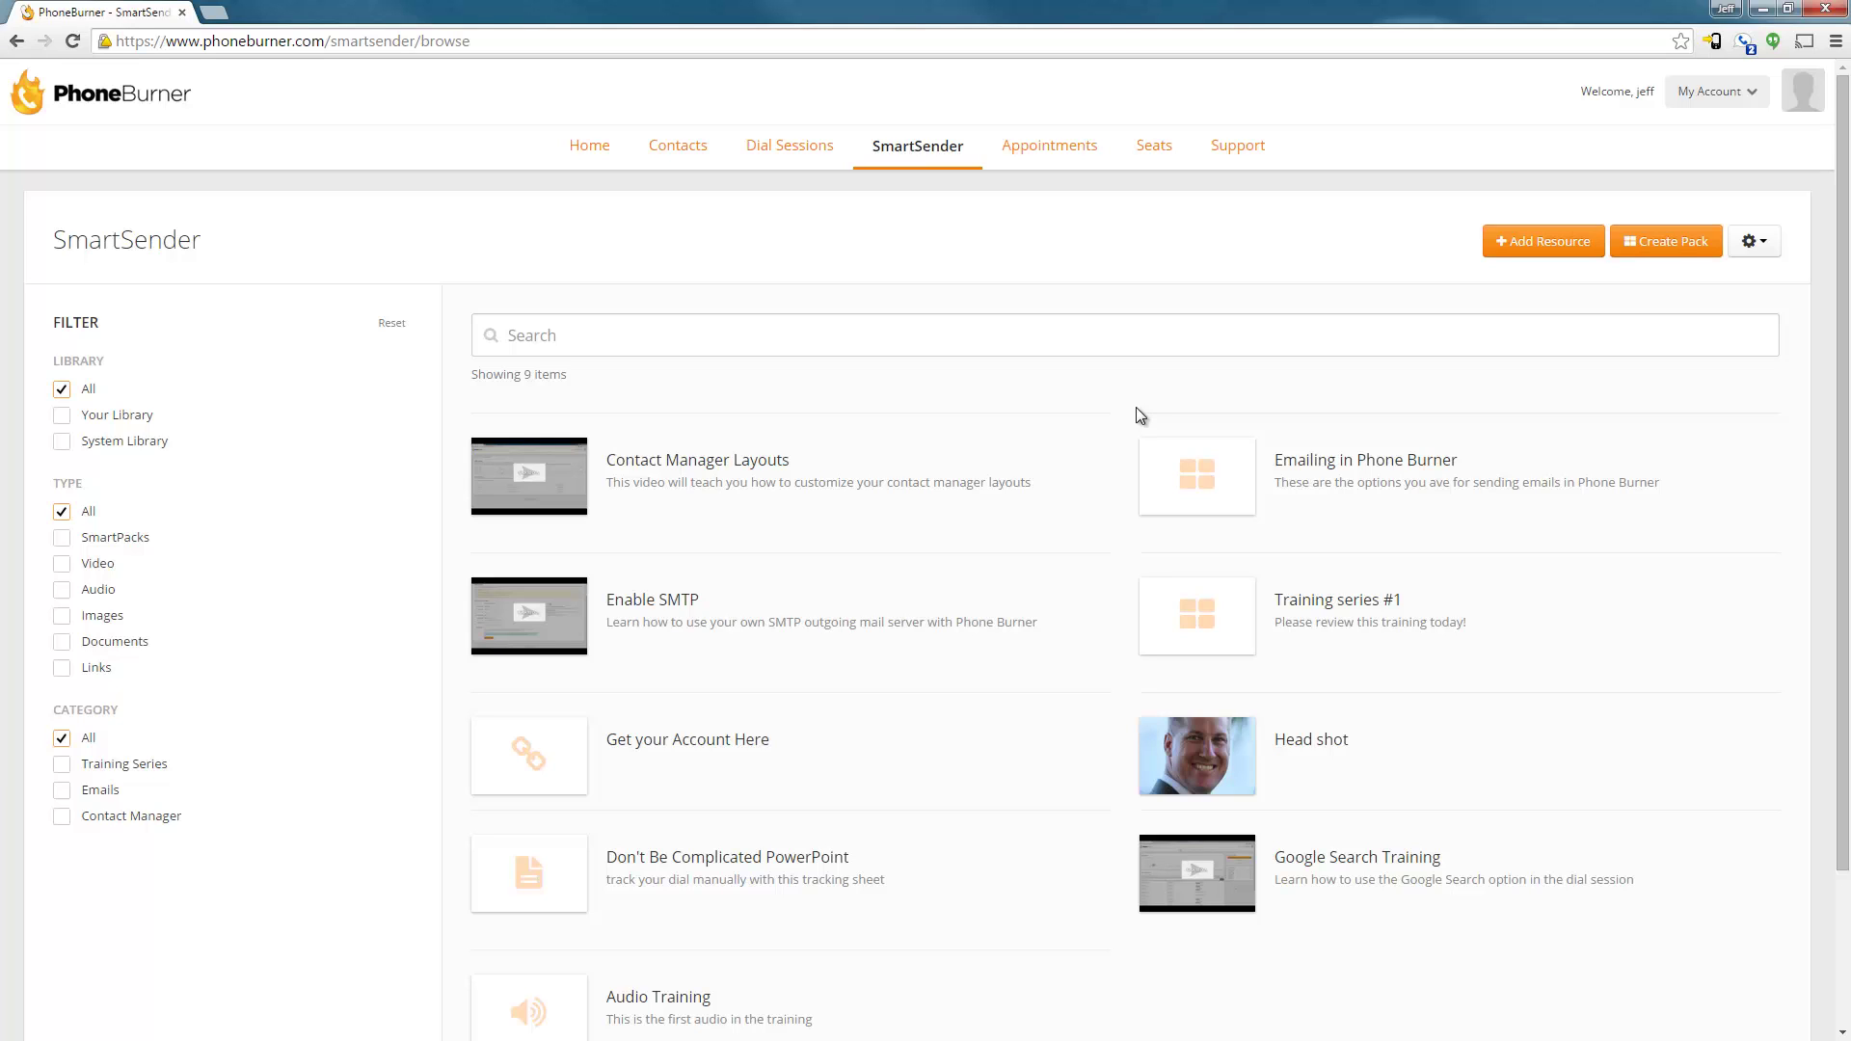
# Add a new SmartSender resource of type Video and review the videos available to attach
pyautogui.moveTo(1335, 515)
pyautogui.click(1542, 241)
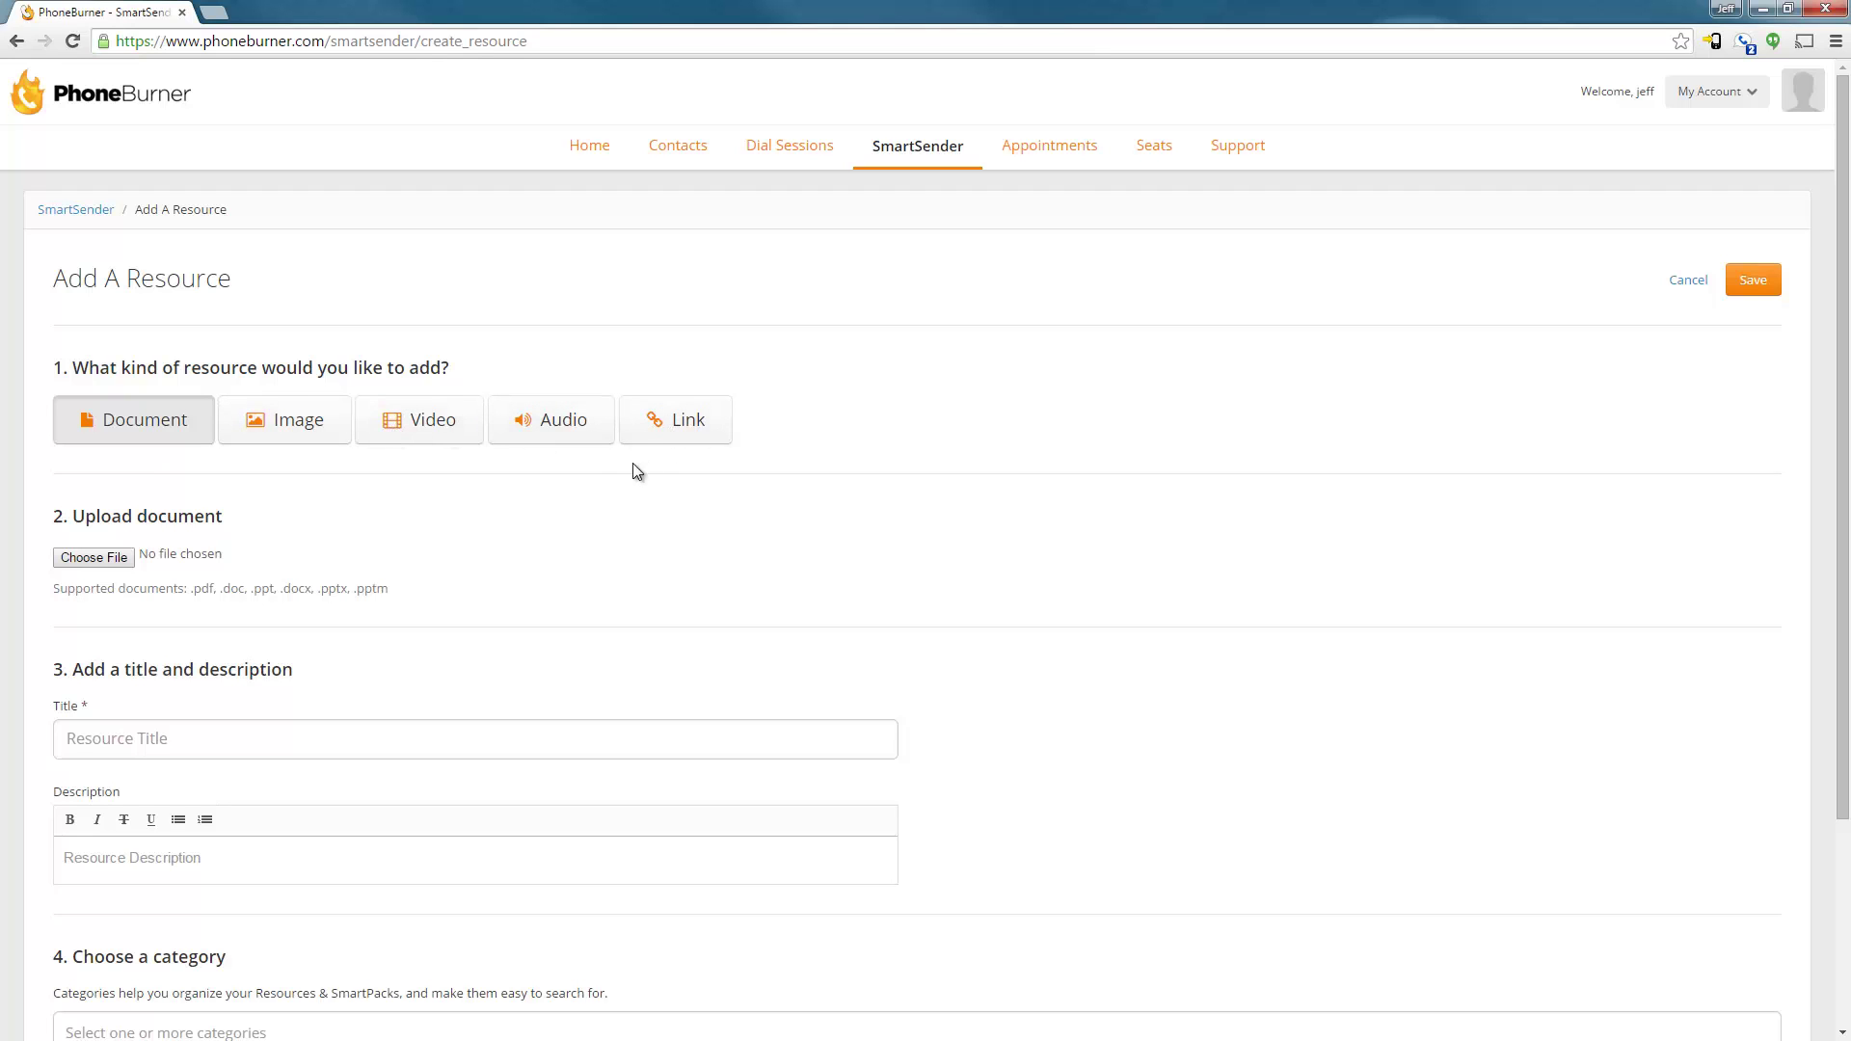
pyautogui.click(432, 424)
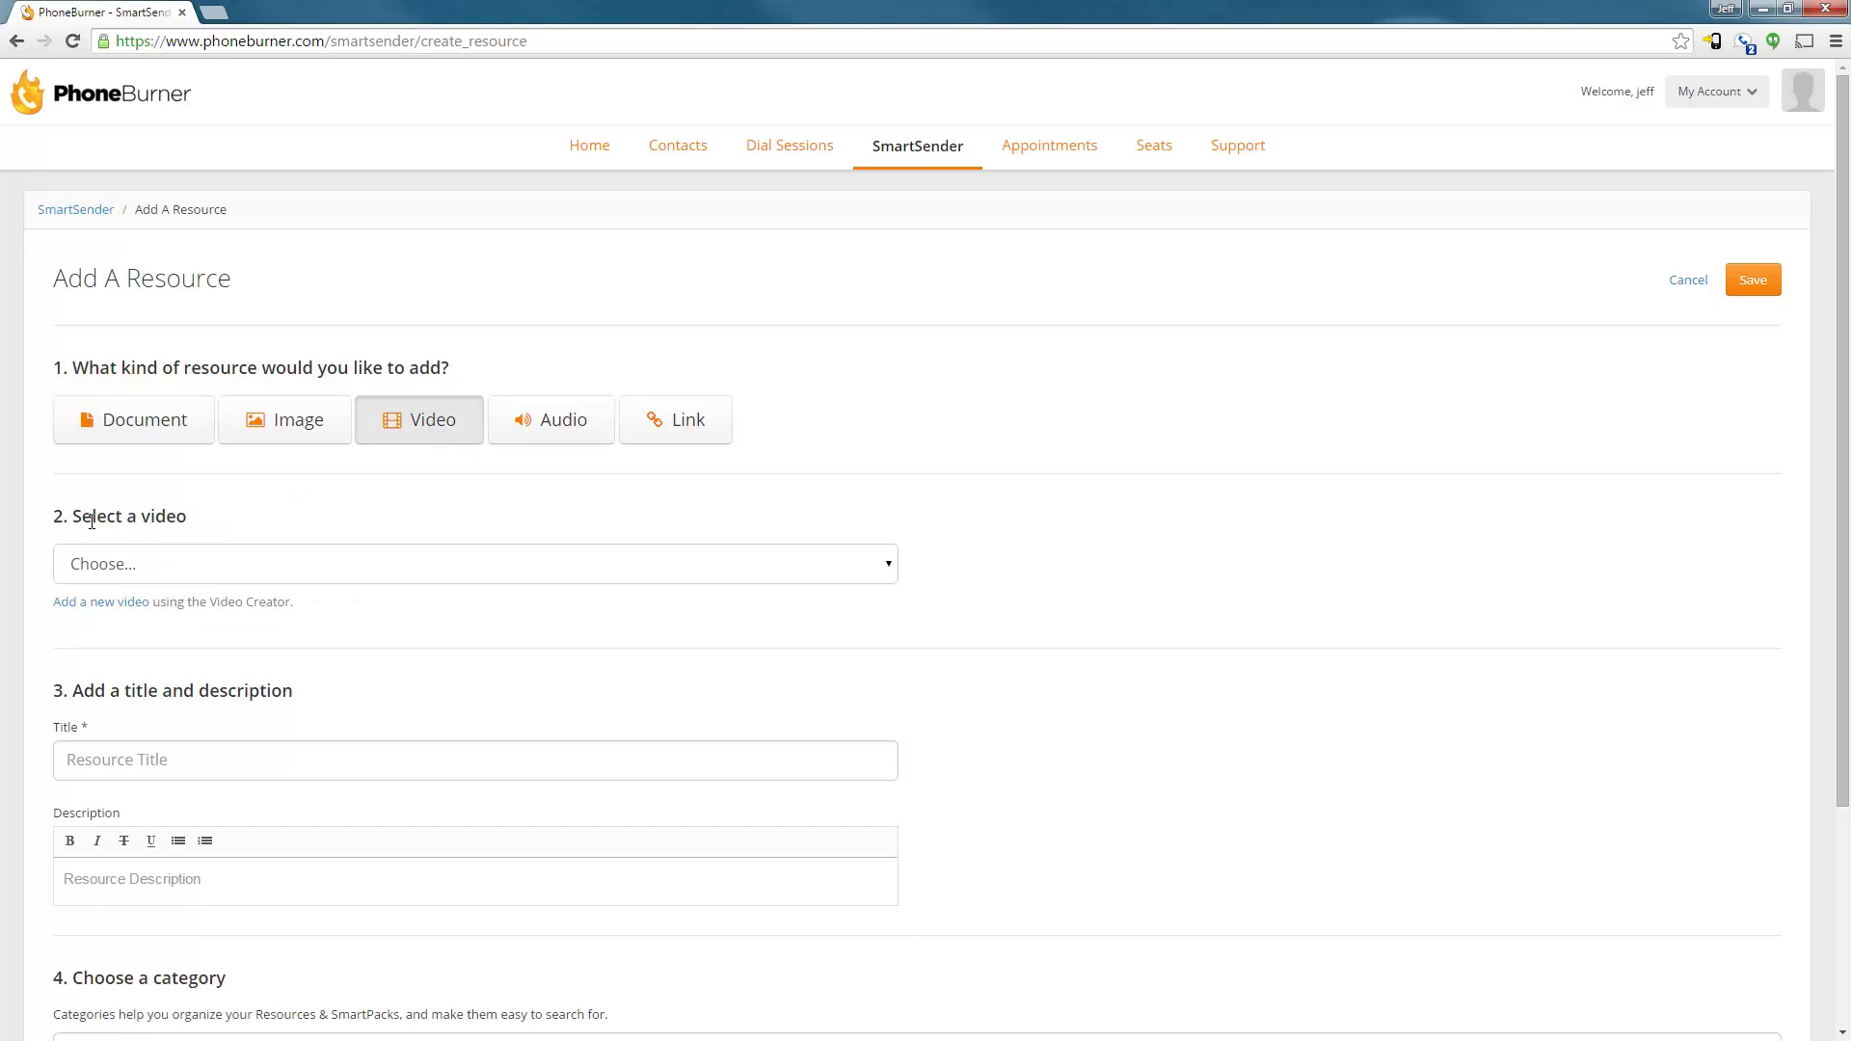
pyautogui.click(688, 563)
pyautogui.click(590, 525)
# Upload PB Tags.mp4 as a new video titled 'Using Tags'
pyautogui.click(93, 606)
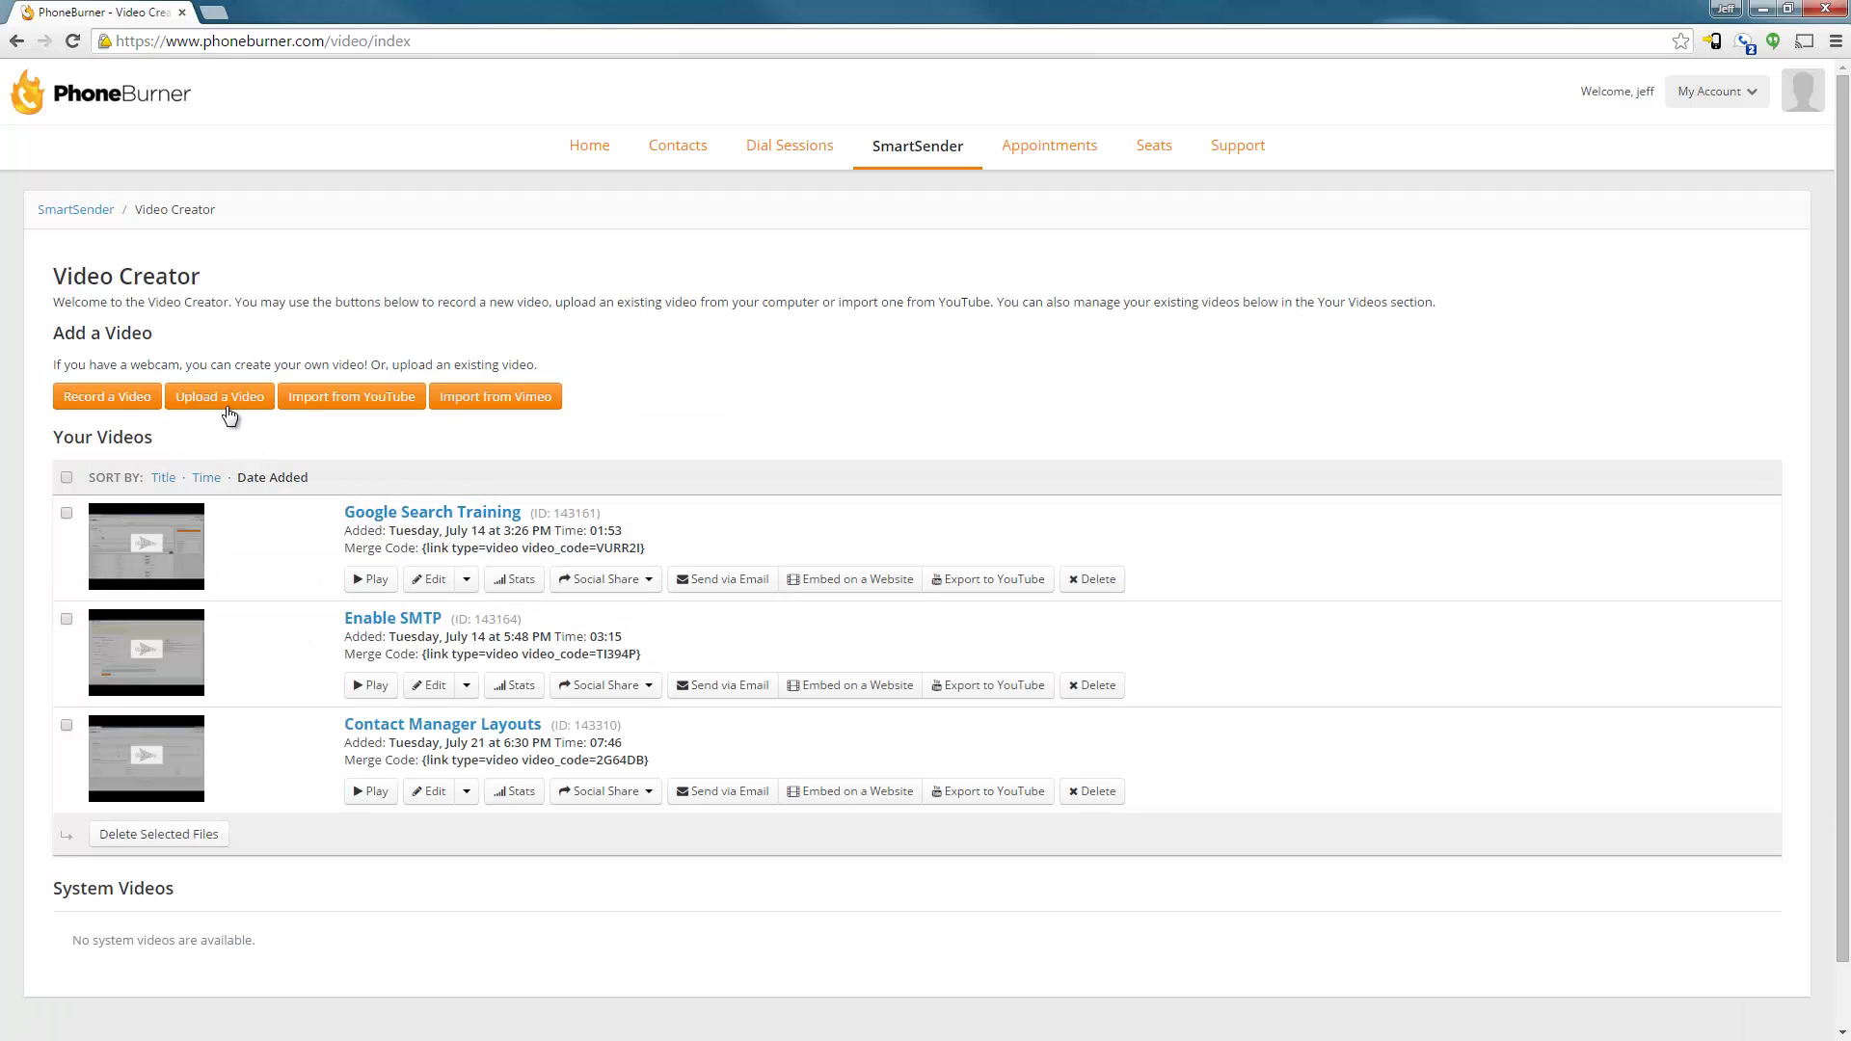
pyautogui.click(227, 403)
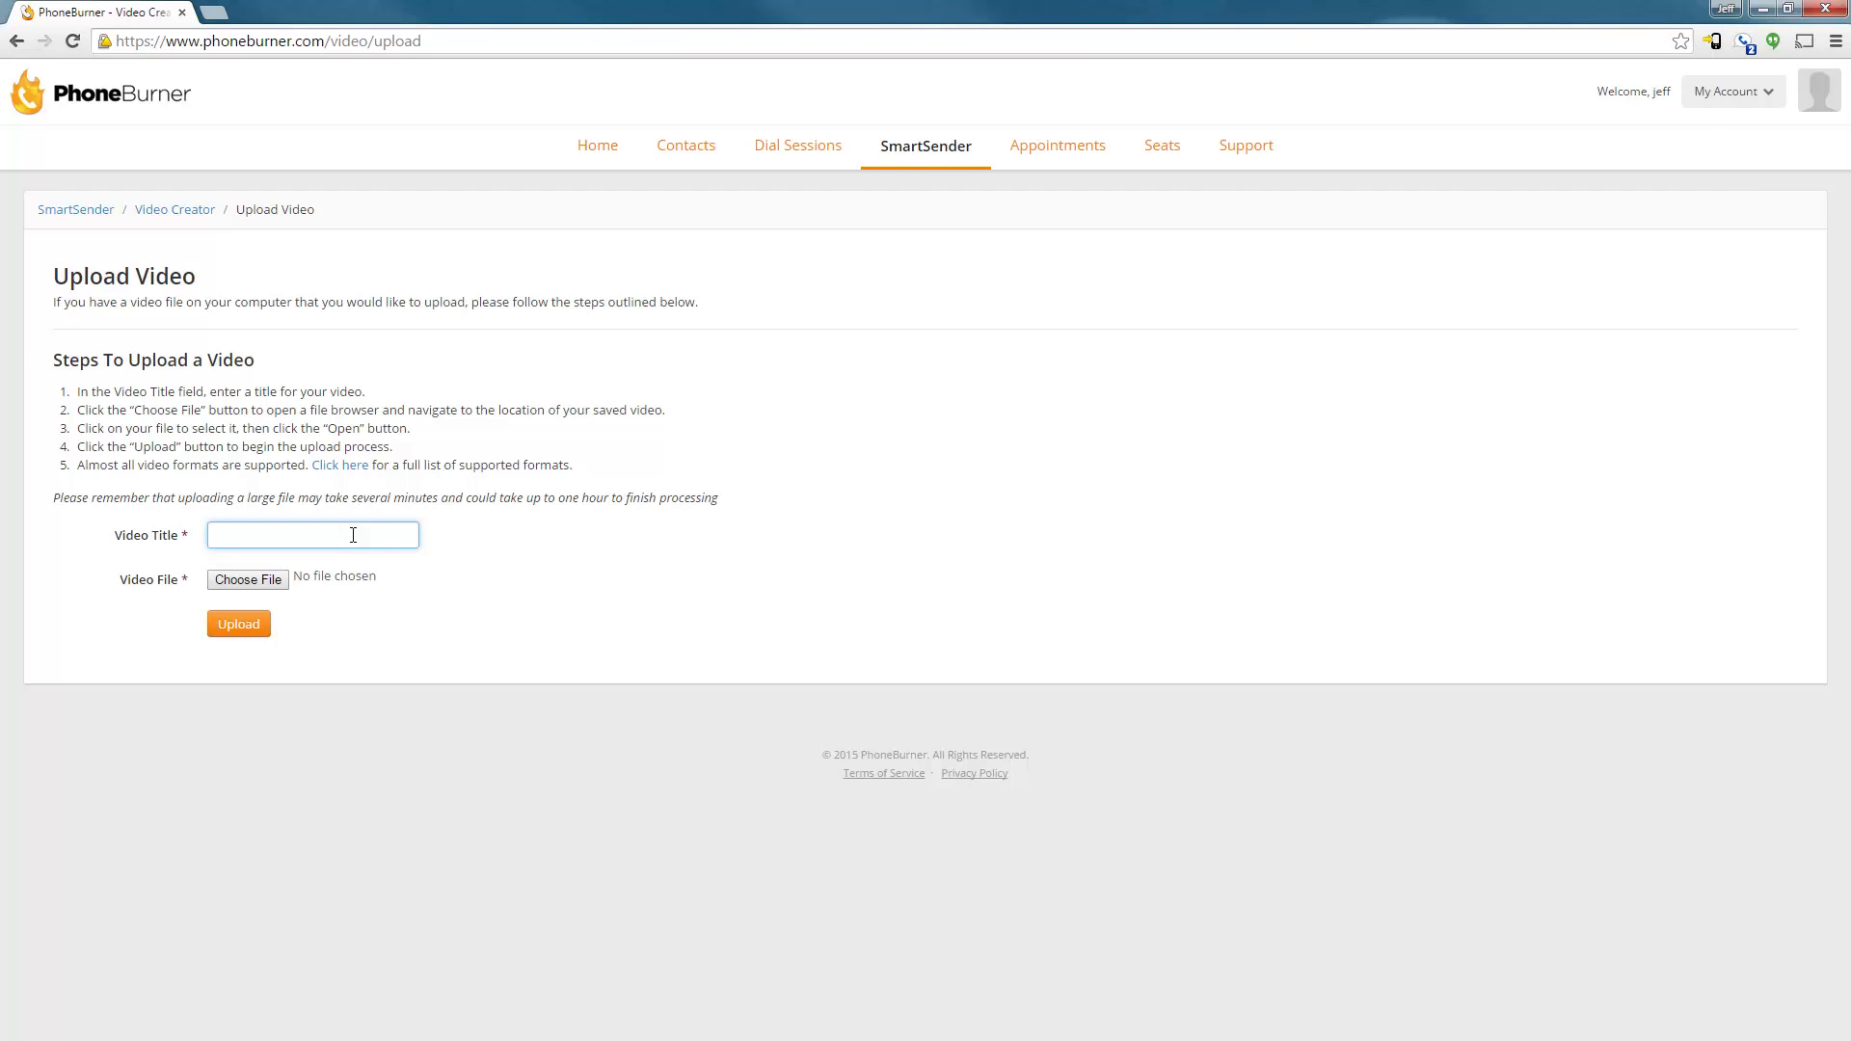
pyautogui.write('Using Tags')
pyautogui.click(258, 582)
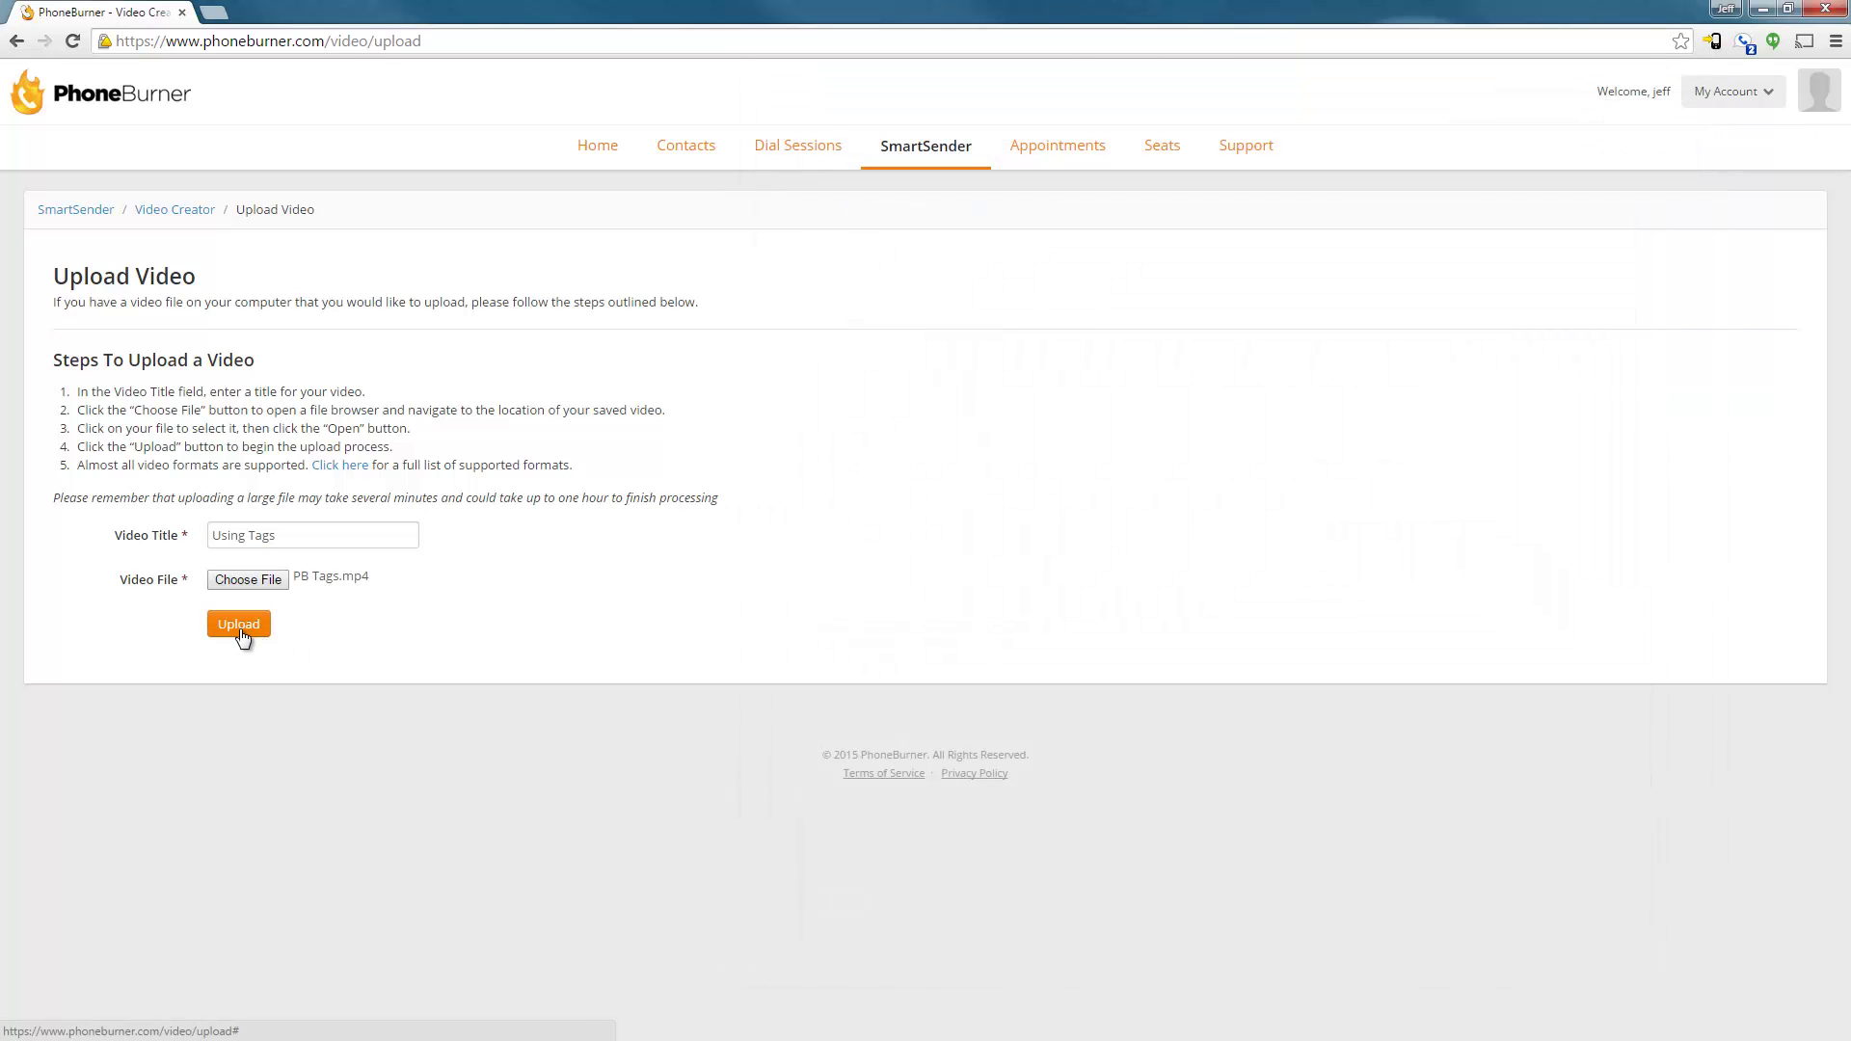
pyautogui.click(241, 629)
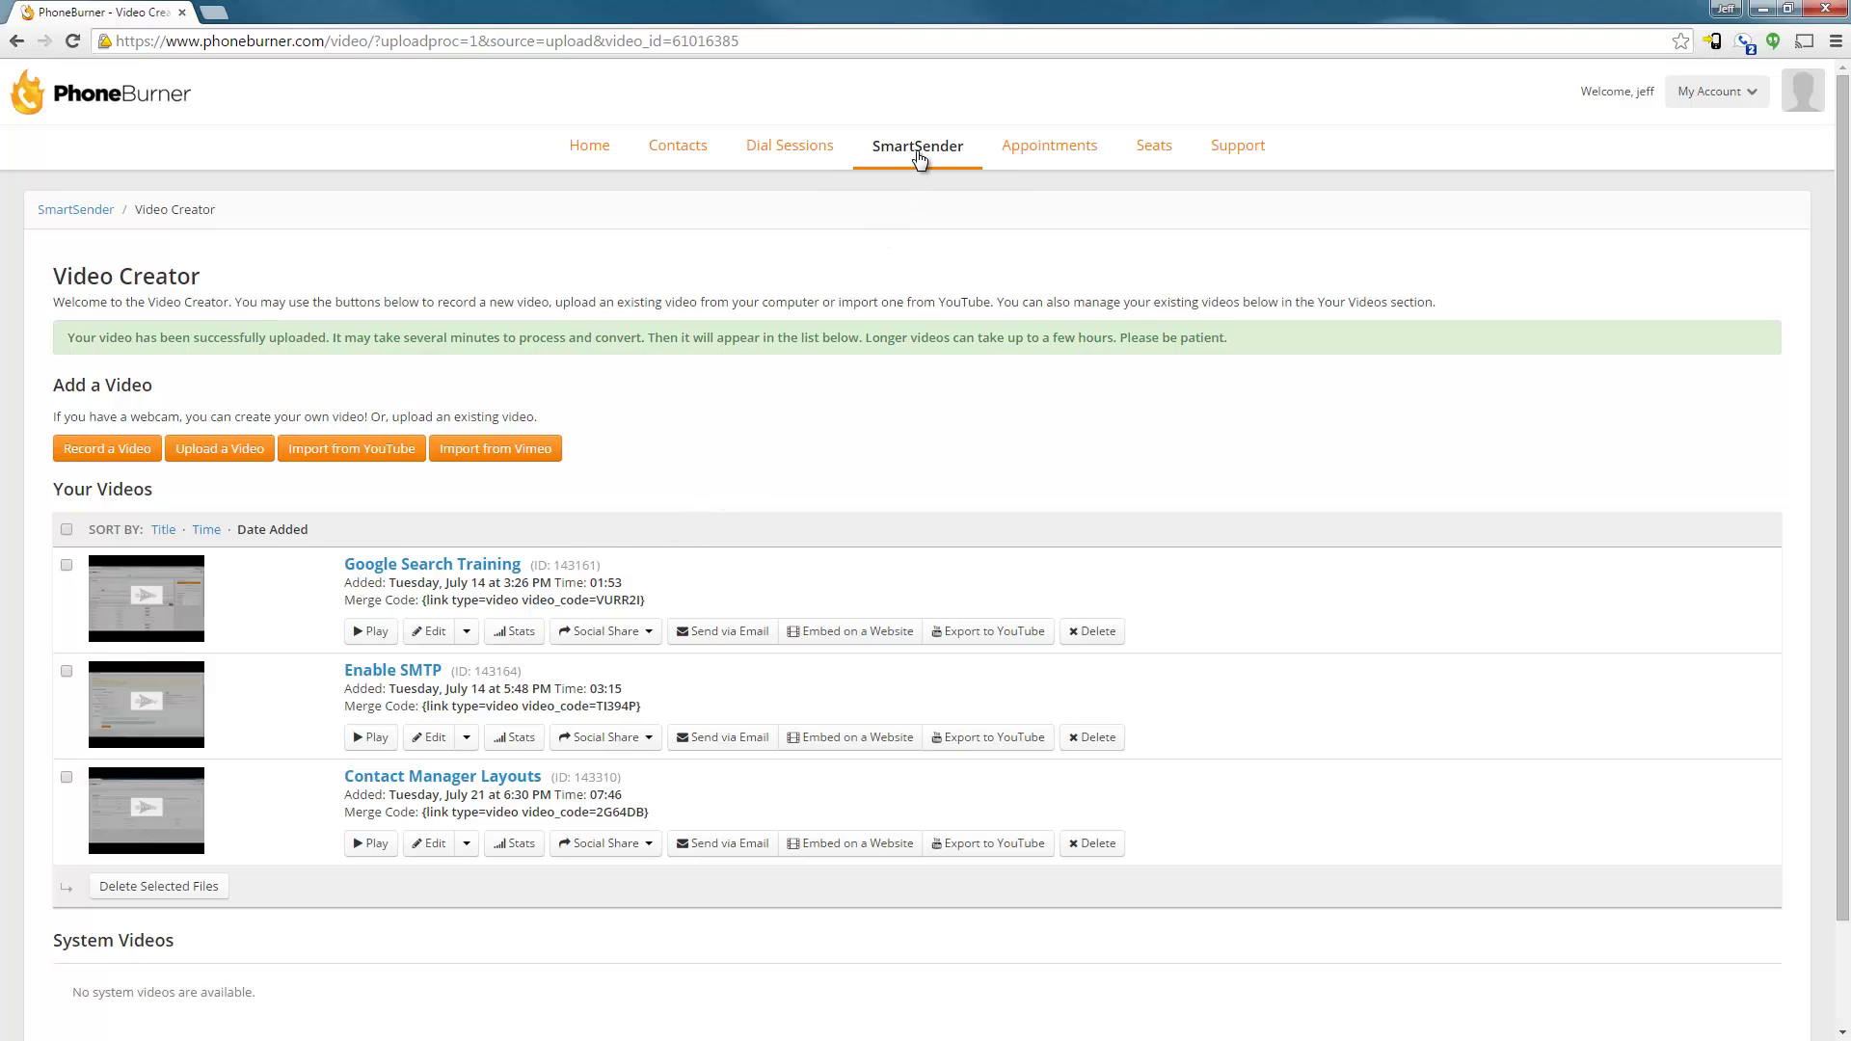
# Create a video resource from the Using Tags video, described as learning Tags to better manage contacts
pyautogui.click(918, 157)
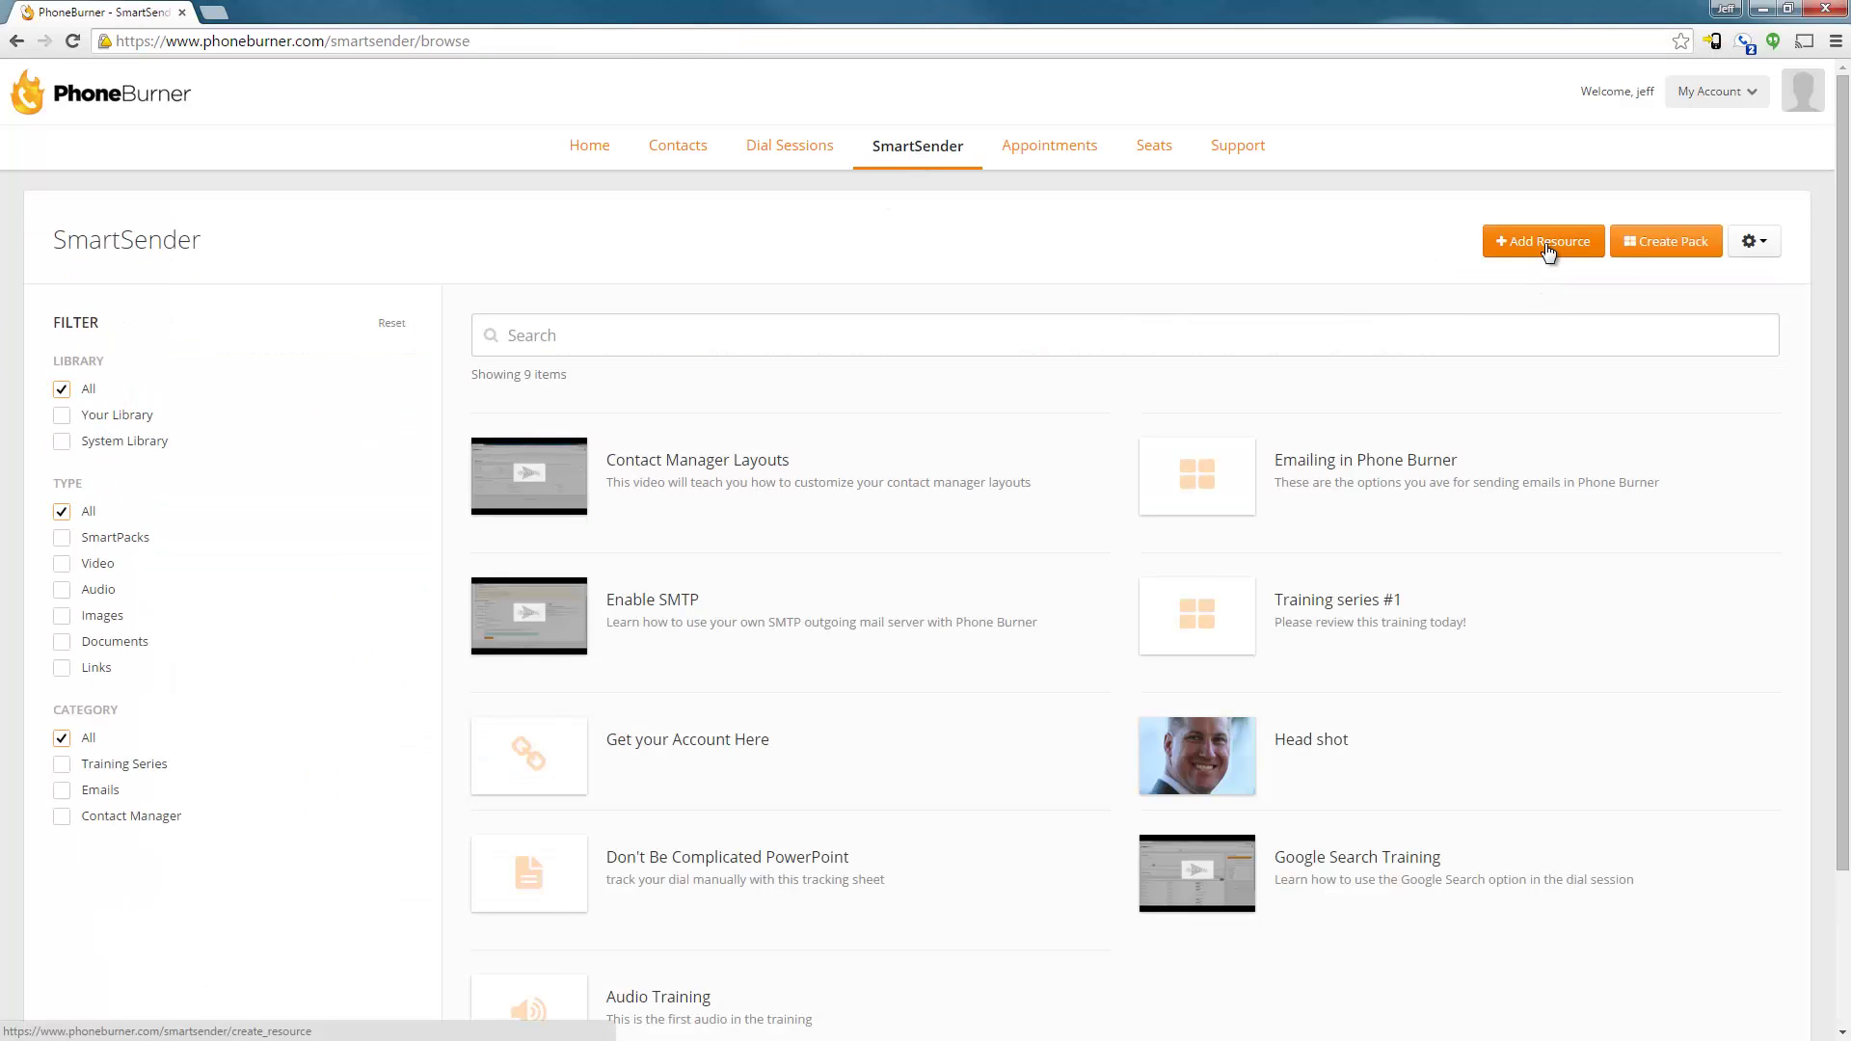
pyautogui.click(1547, 246)
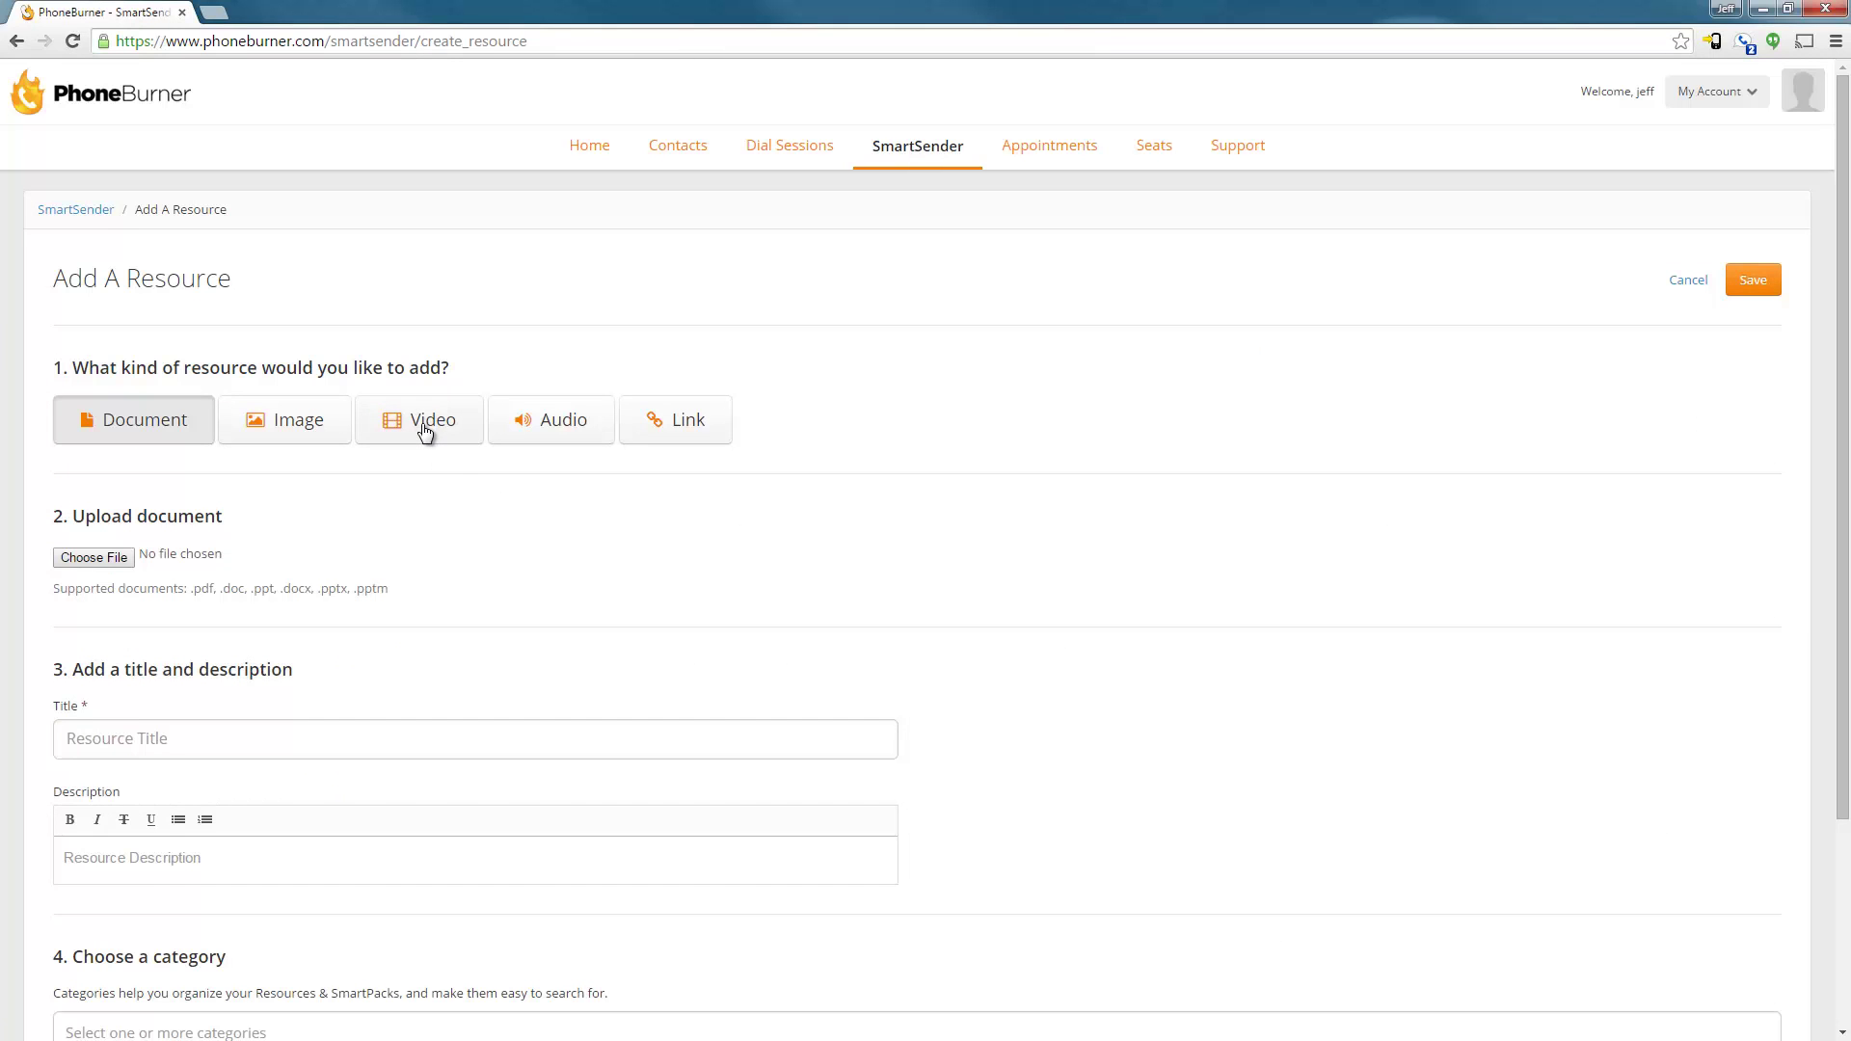
pyautogui.click(425, 429)
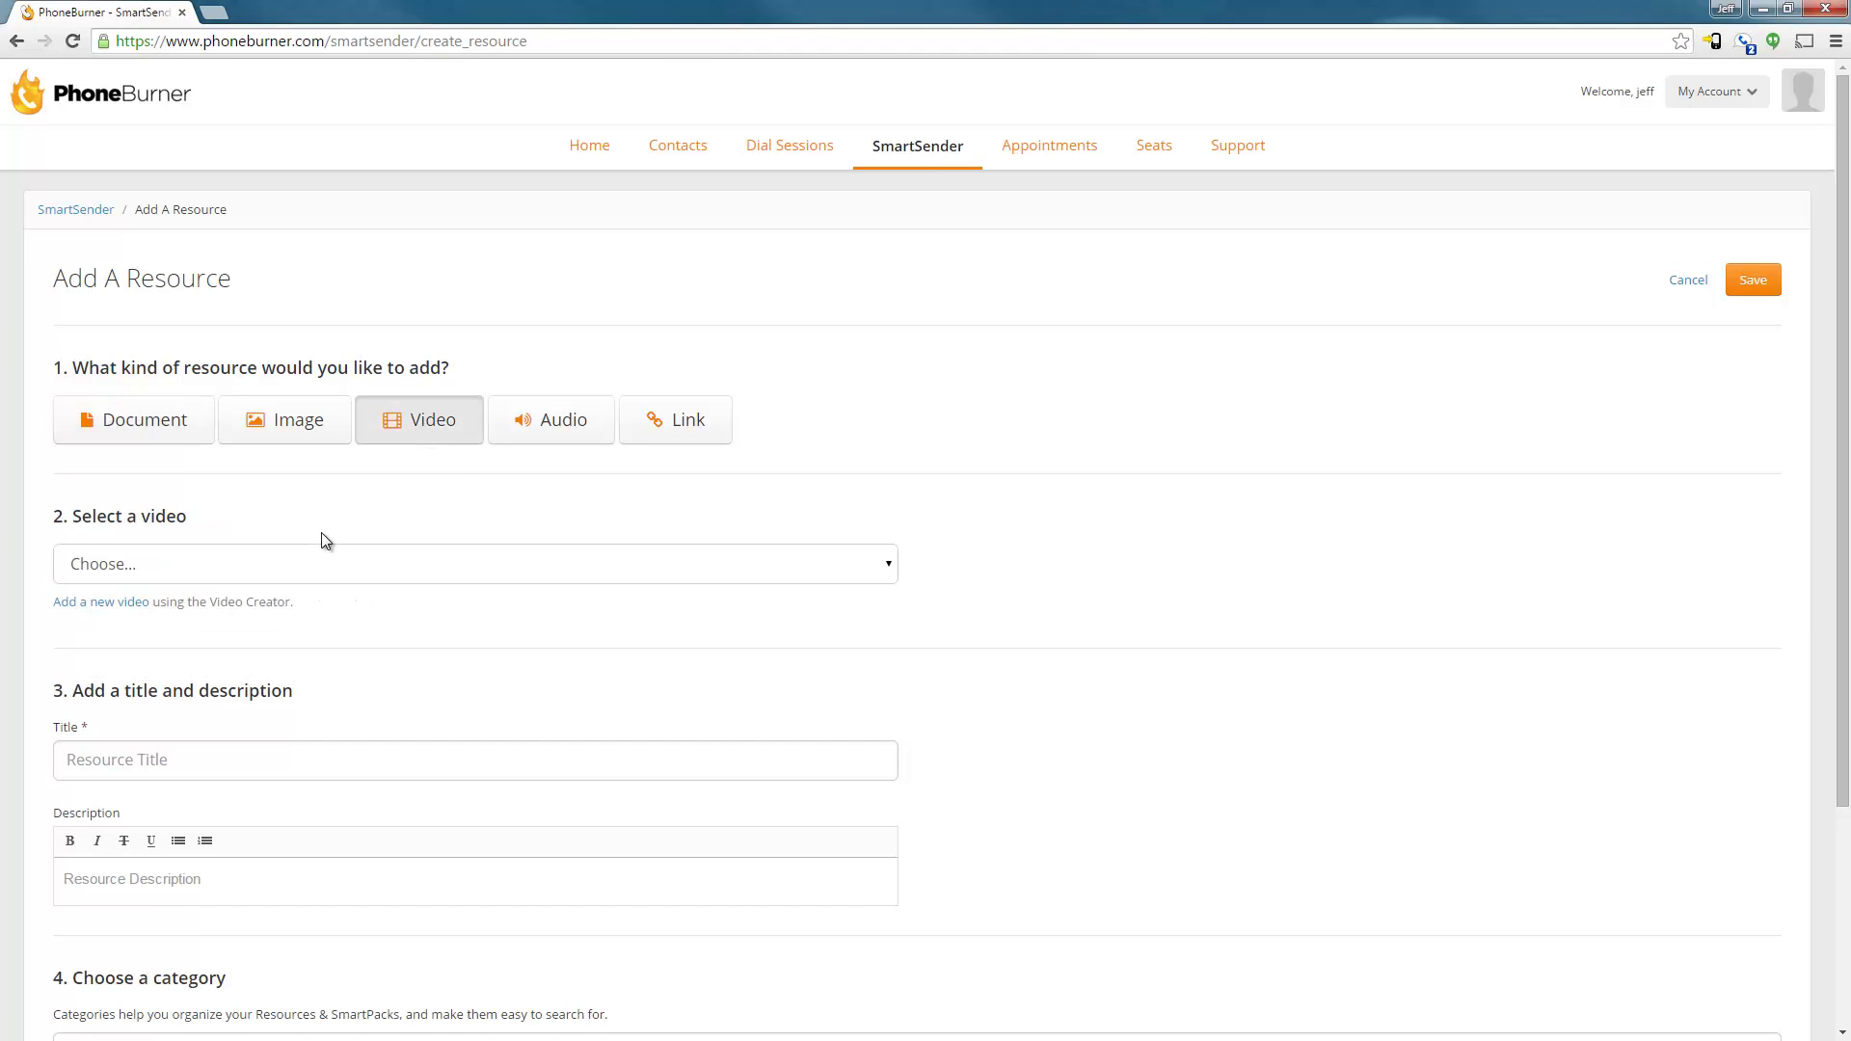
pyautogui.click(228, 570)
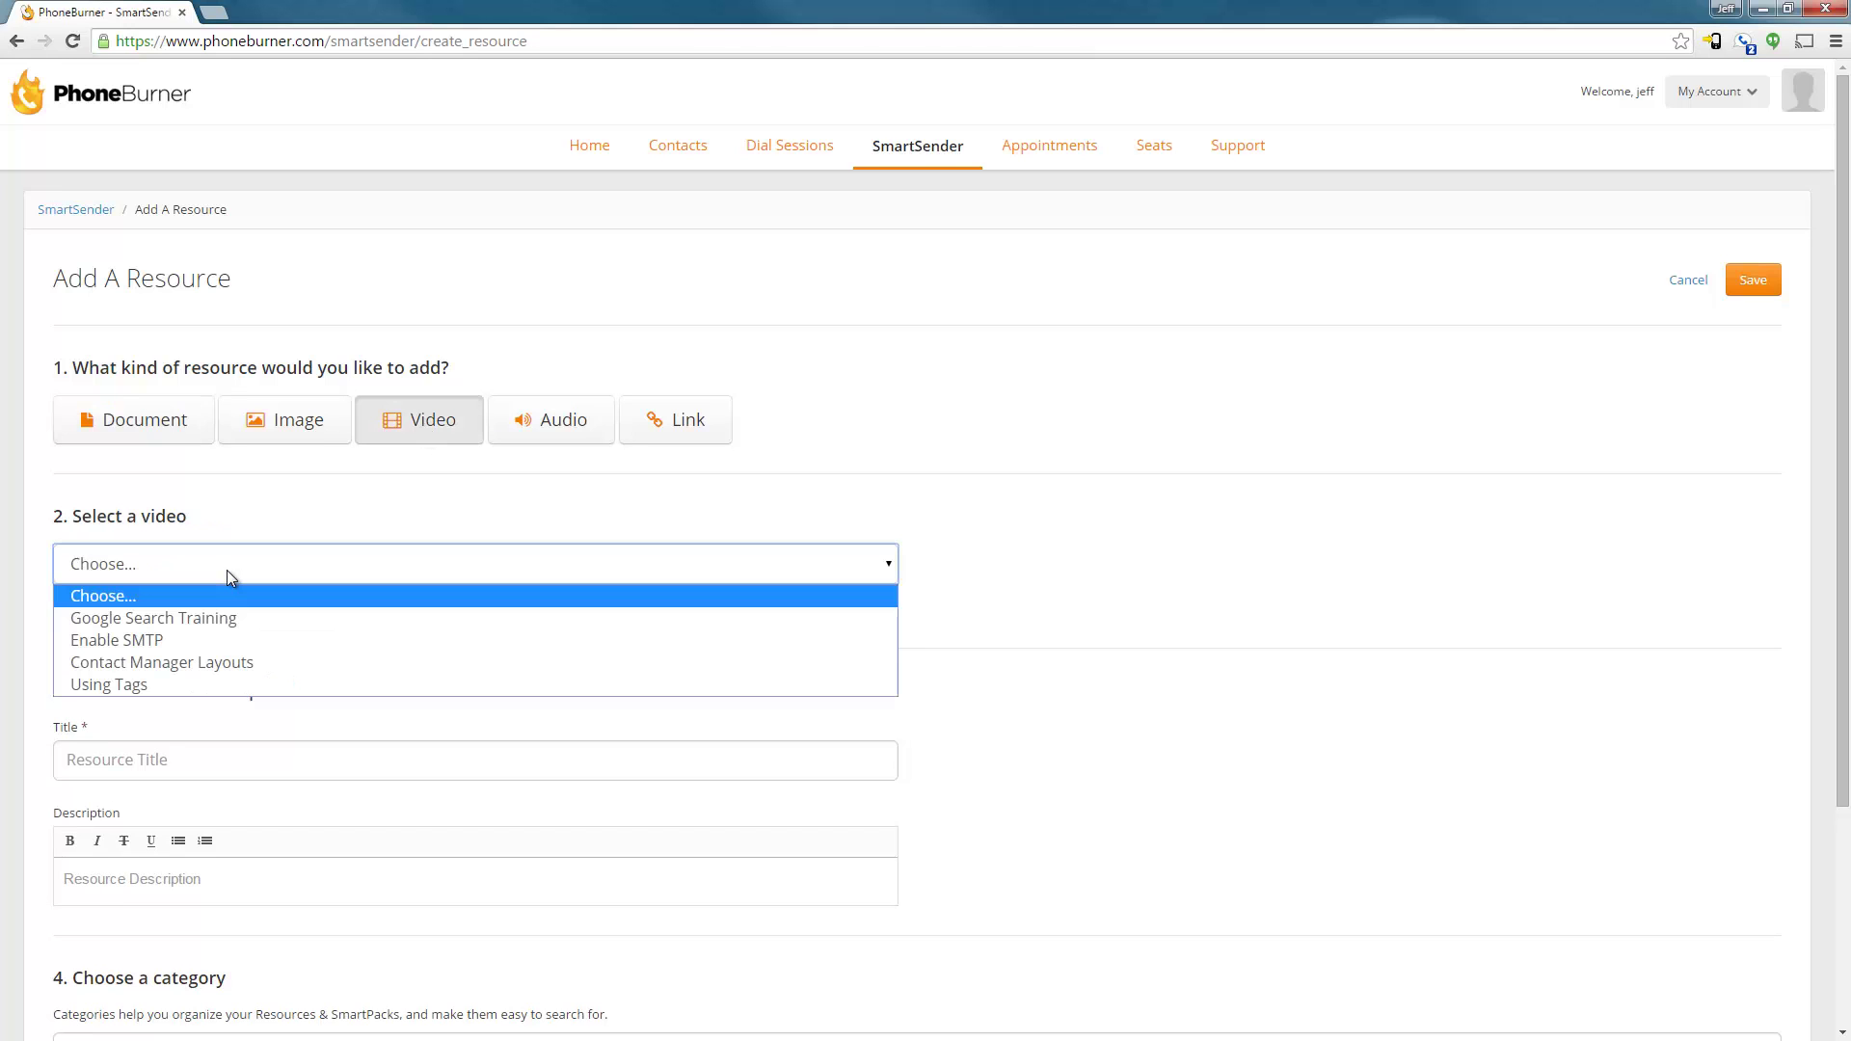
pyautogui.click(142, 683)
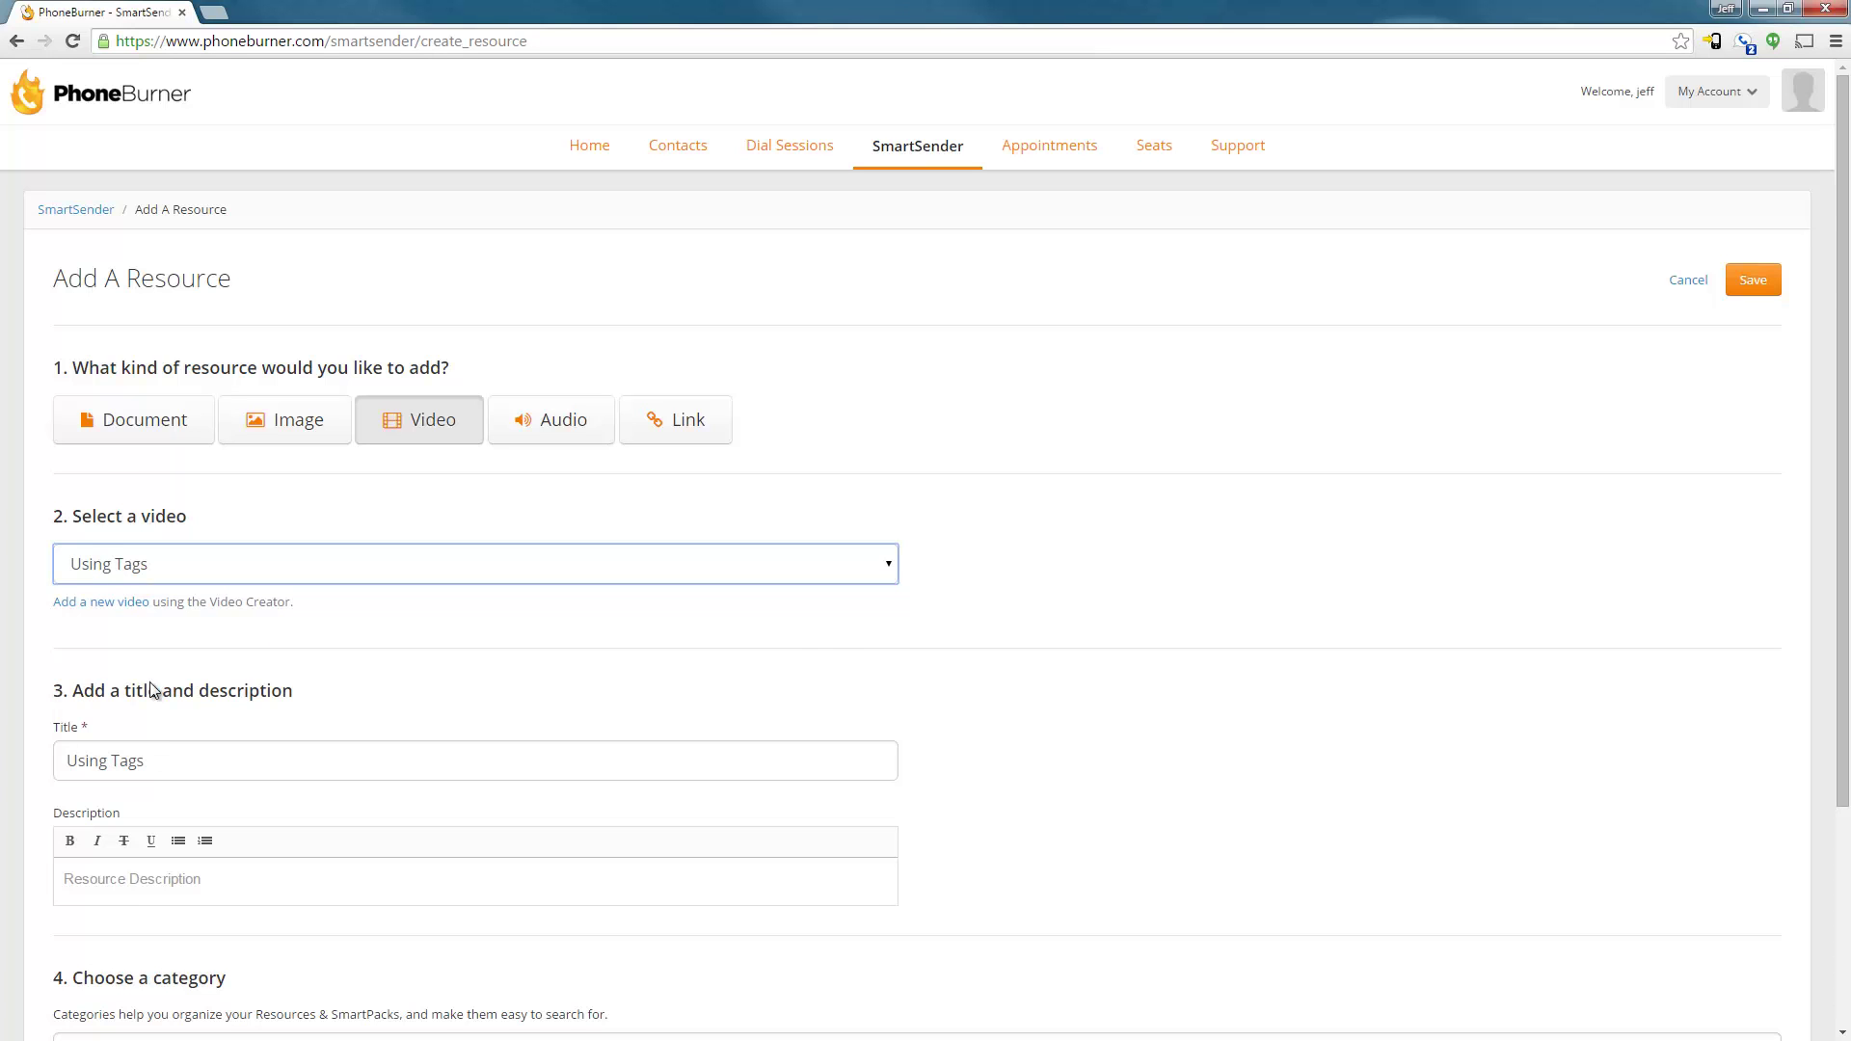
pyautogui.scroll(-3, 827, 665)
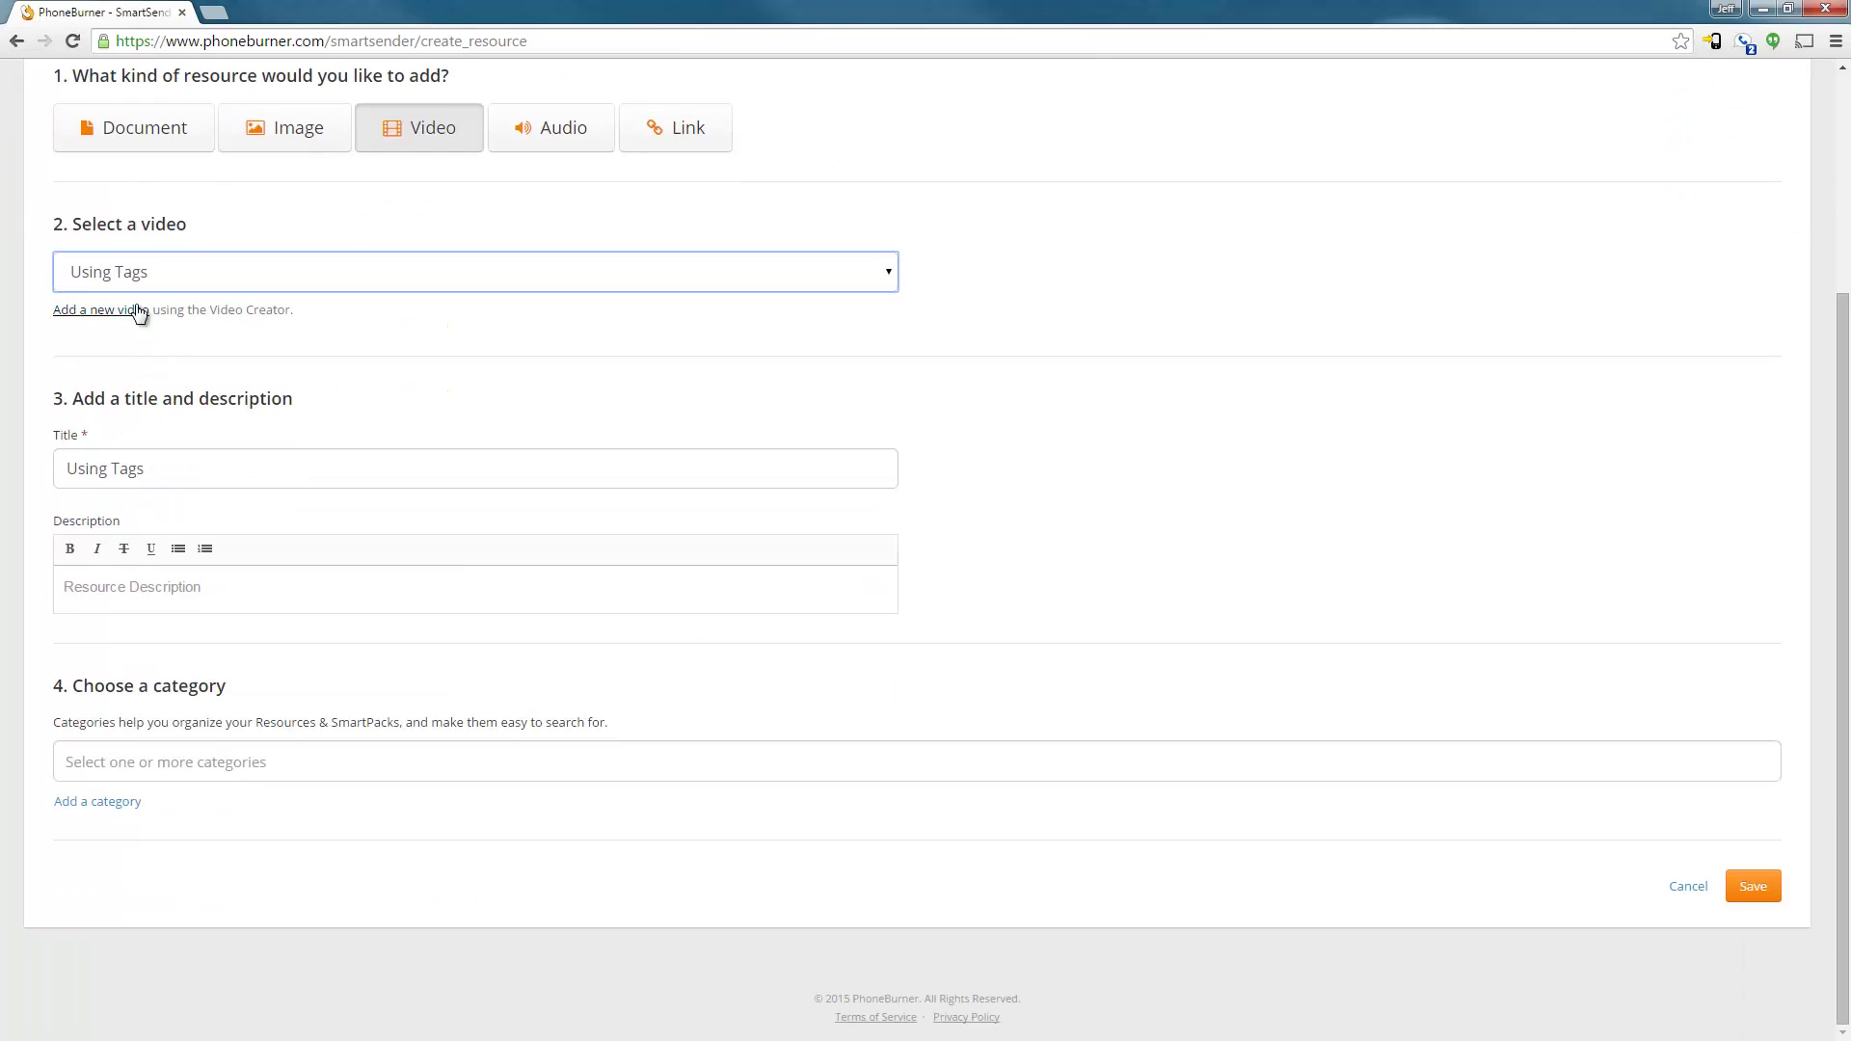
pyautogui.click(170, 589)
pyautogui.write('Learn how to use Tags in Phone Burner to better manage your contacts')
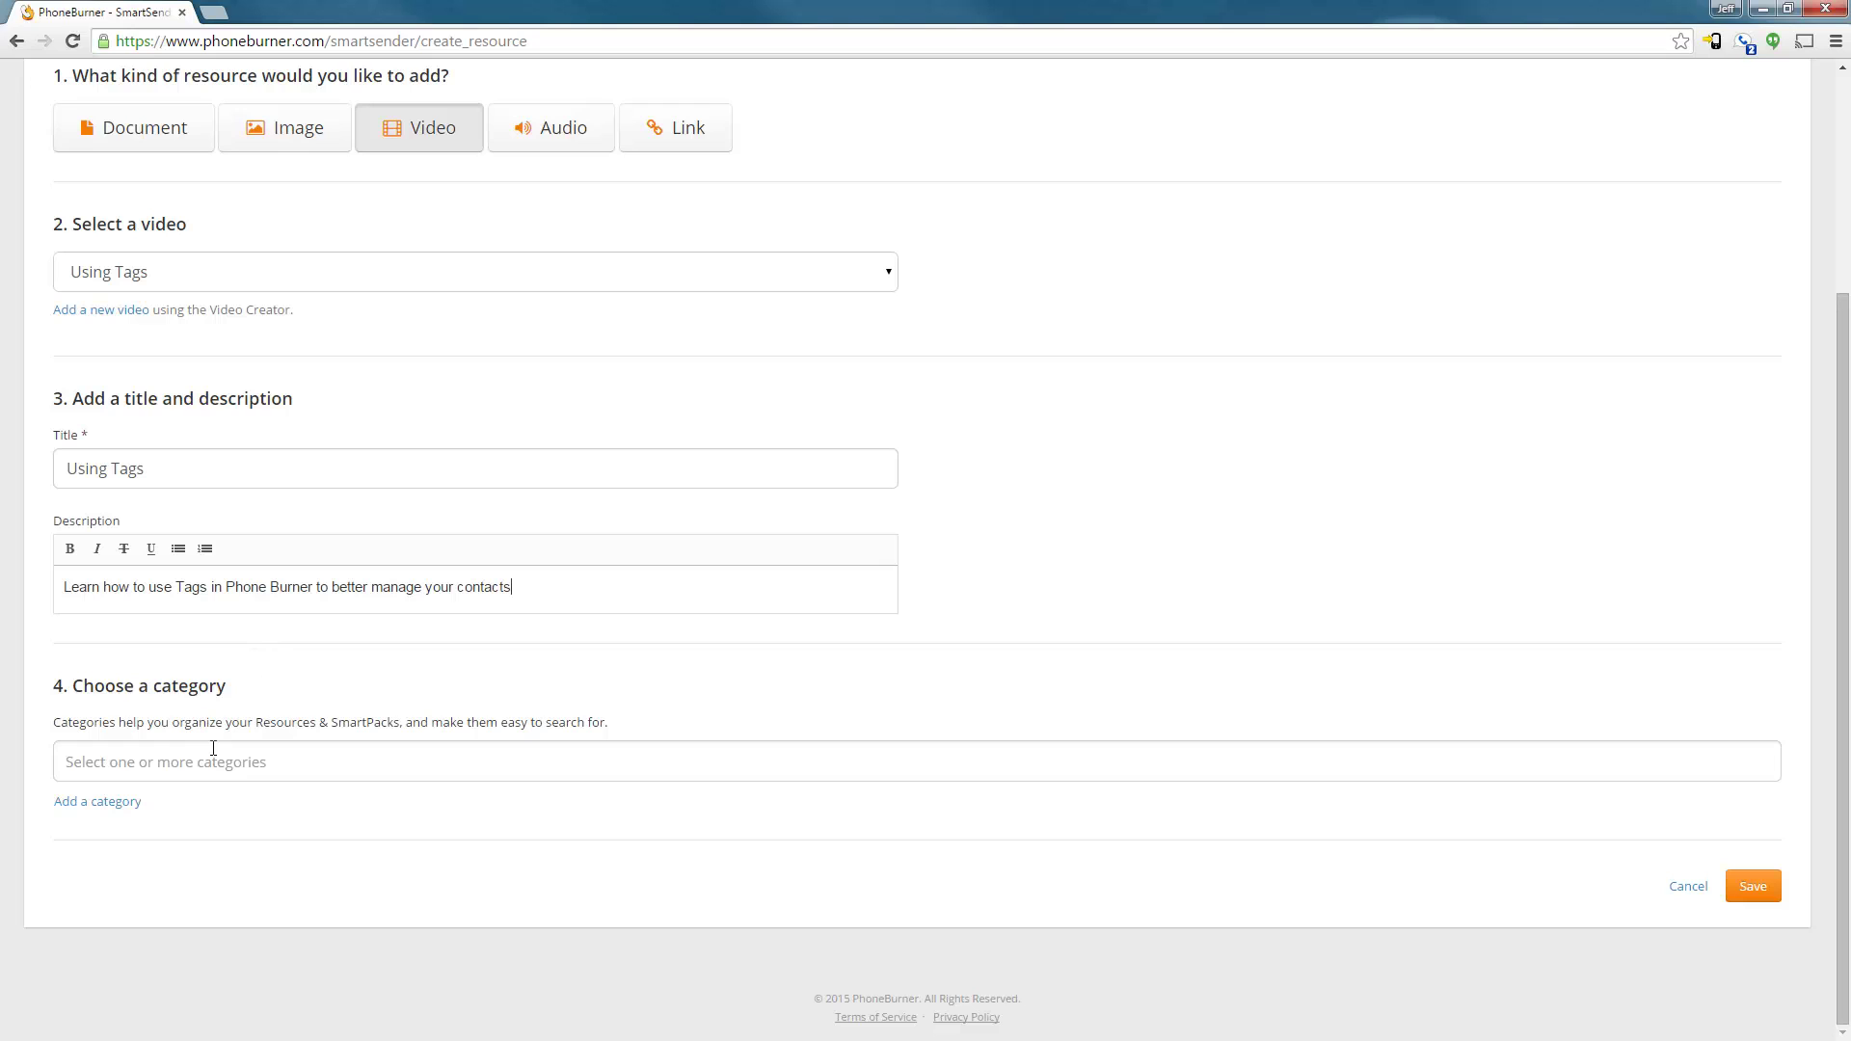
# File the resource under Training Series and a newly created Management category
pyautogui.click(139, 763)
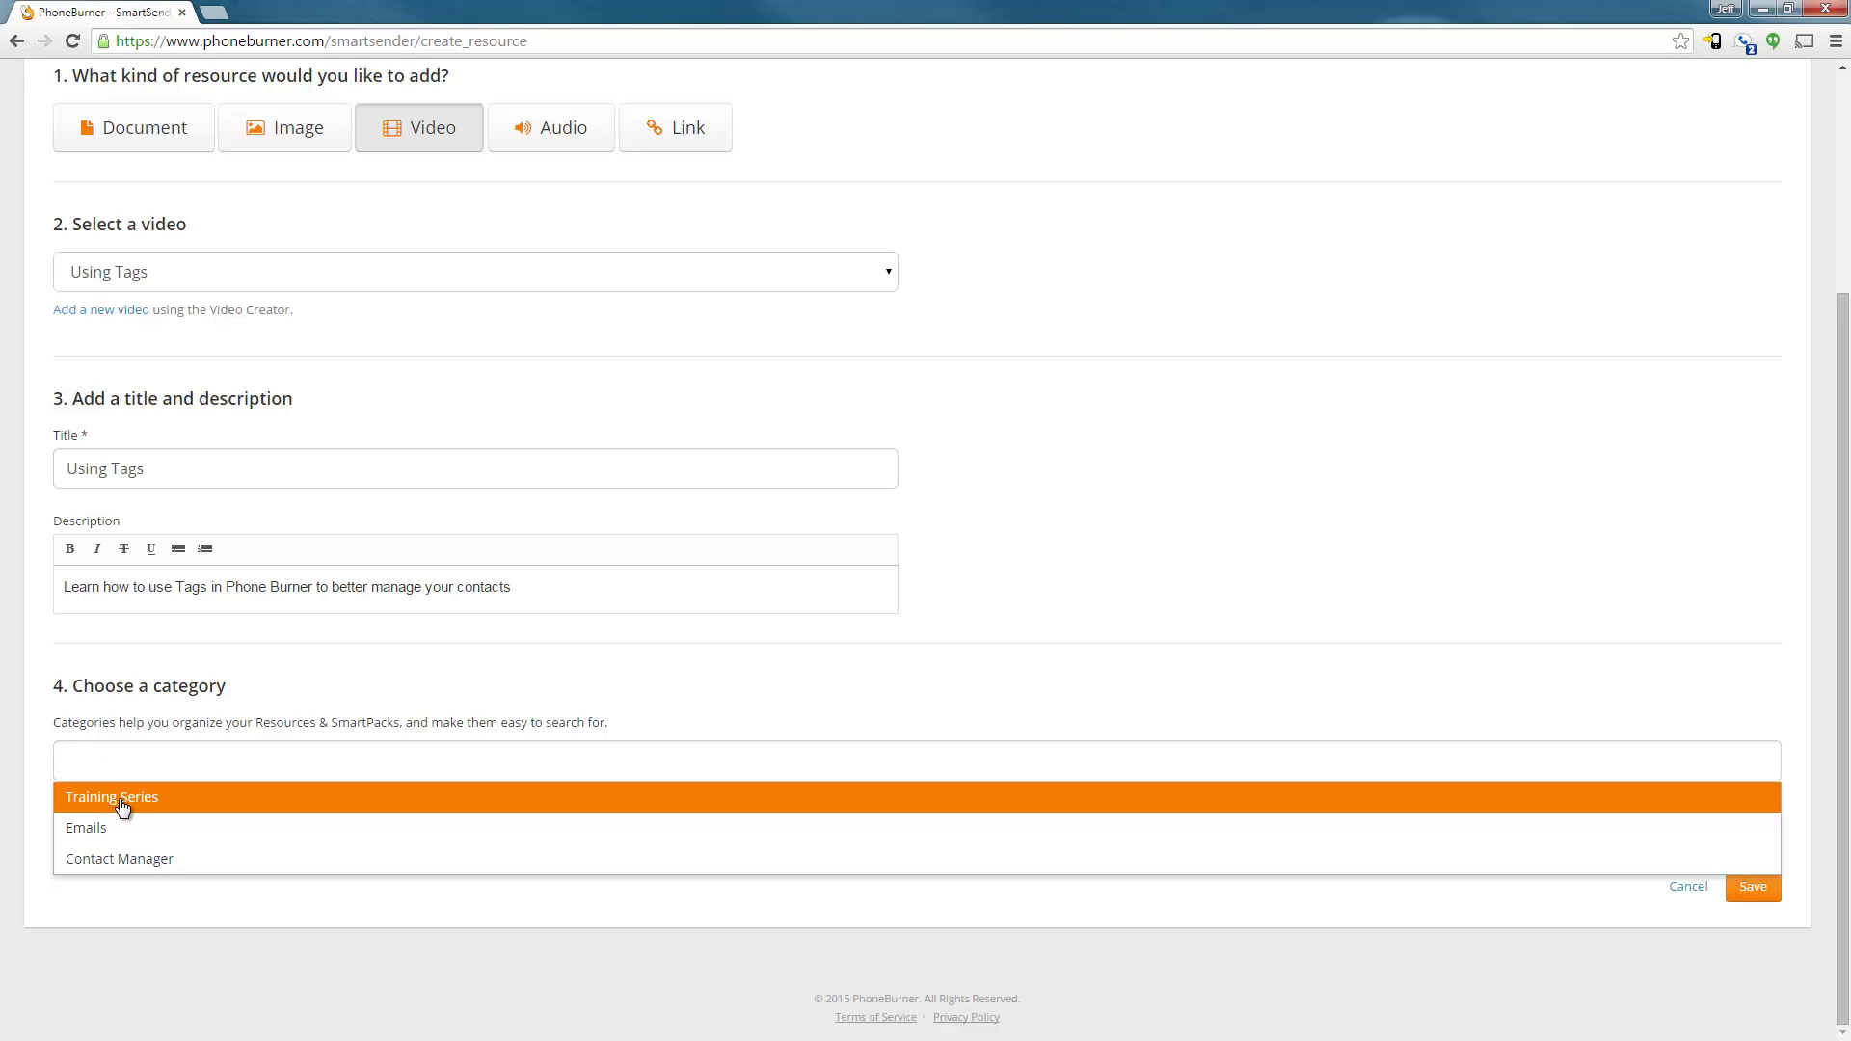
pyautogui.click(122, 808)
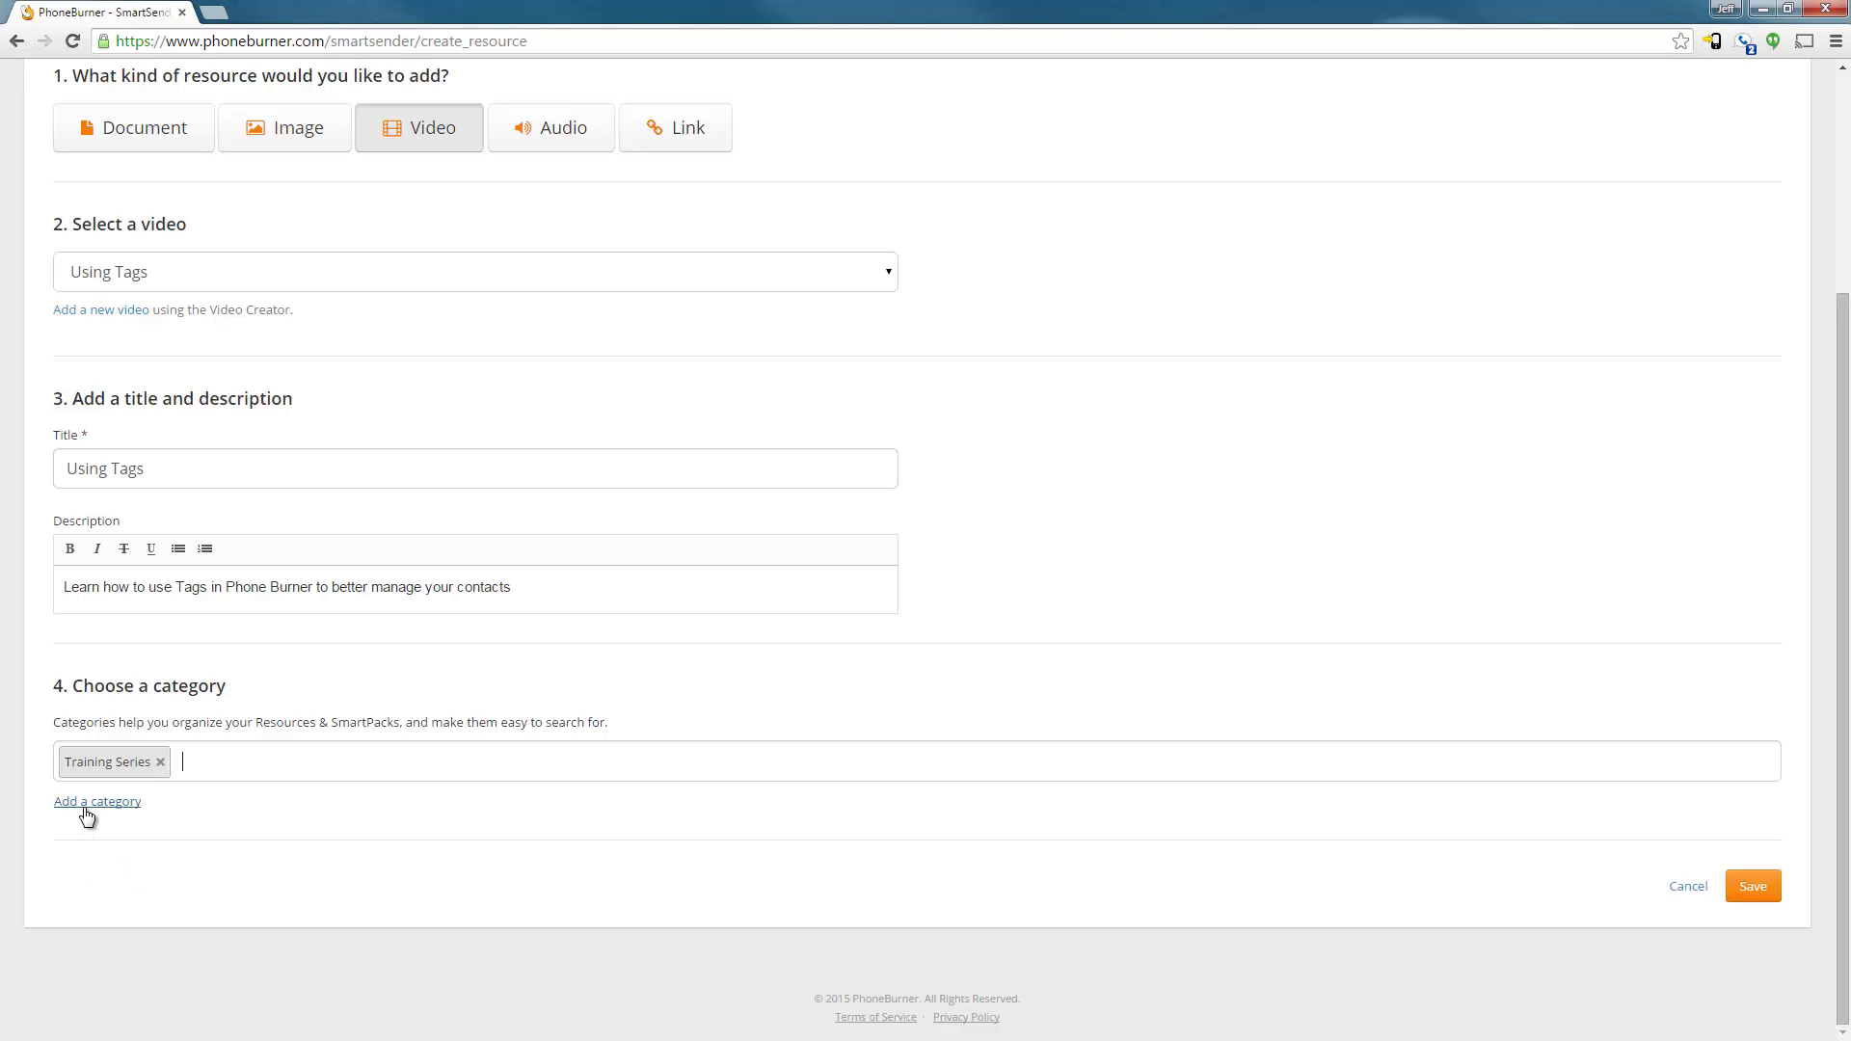
pyautogui.click(85, 806)
pyautogui.write('Management')
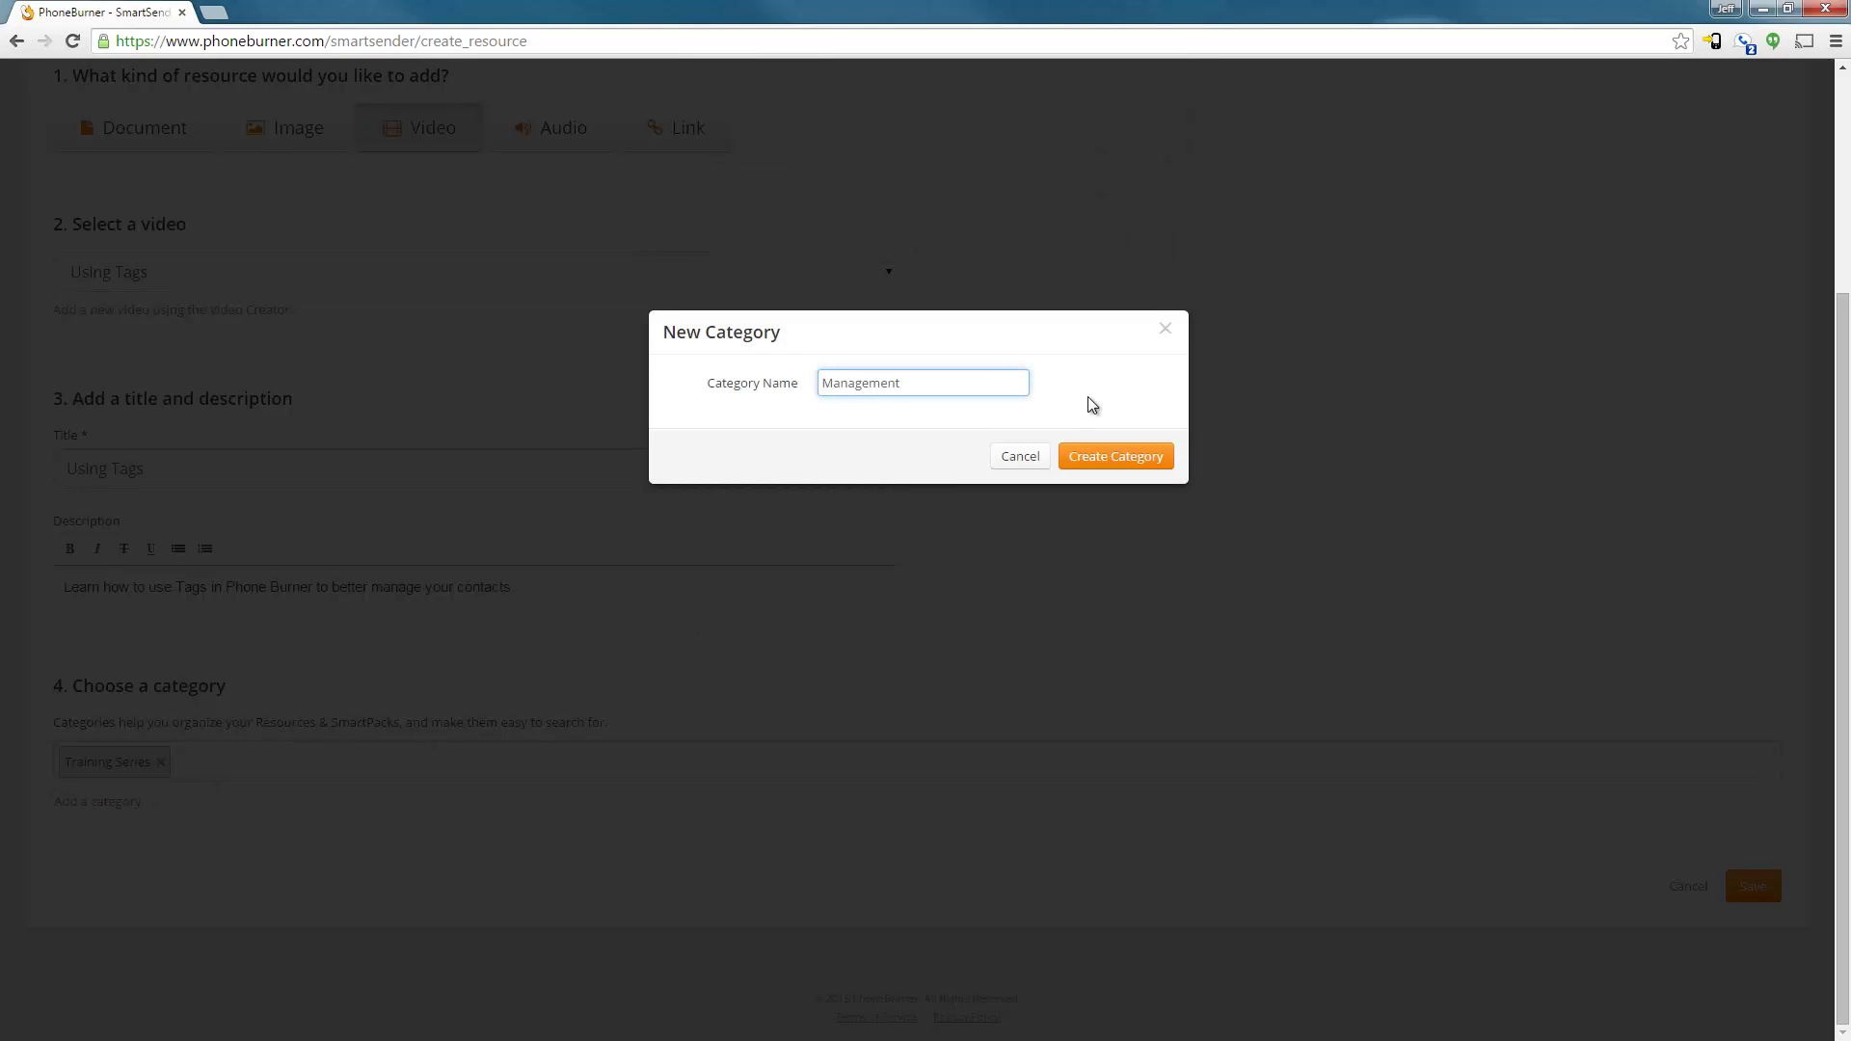
pyautogui.click(1095, 459)
pyautogui.click(1093, 459)
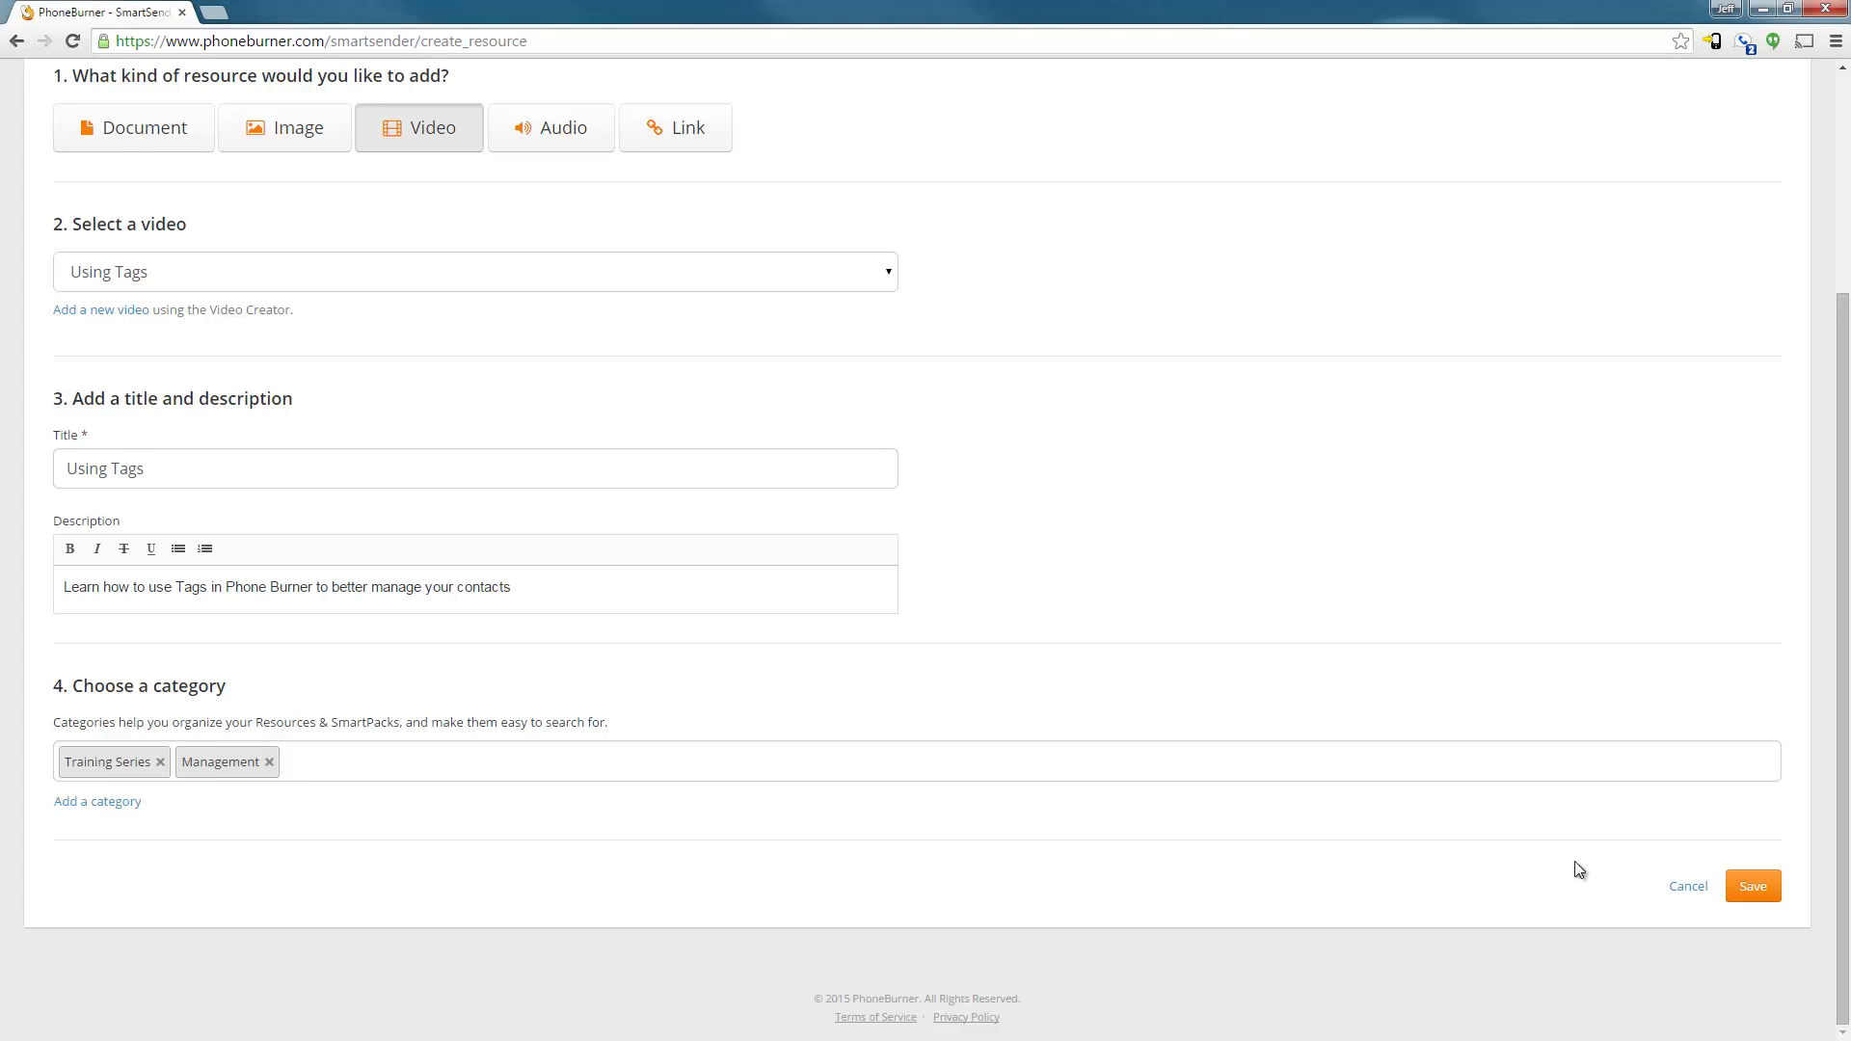
# Save the Using Tags resource so the library lists 10 items with a Management filter
pyautogui.click(1753, 886)
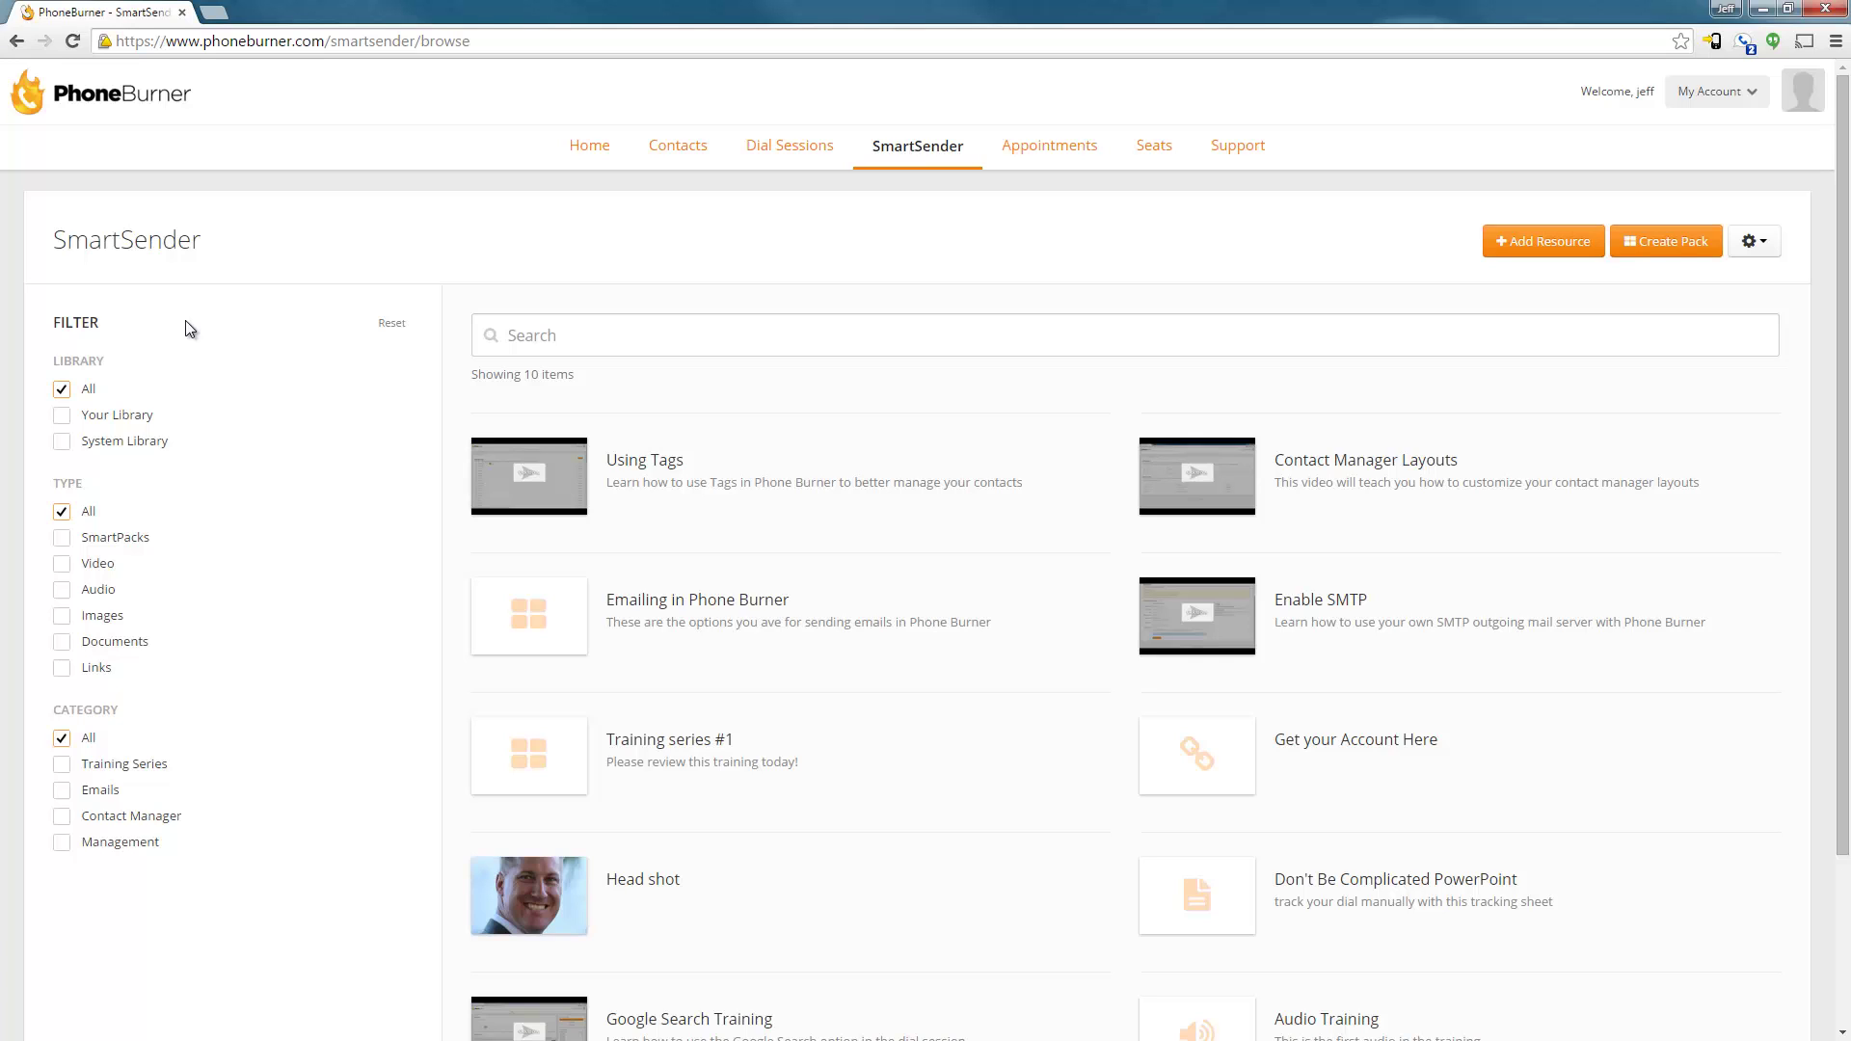
pyautogui.moveTo(941, 464)
# Create a SmartPack titled 'Phone Burner Training Series #1' with a pasted description, in Training Series
pyautogui.click(1676, 255)
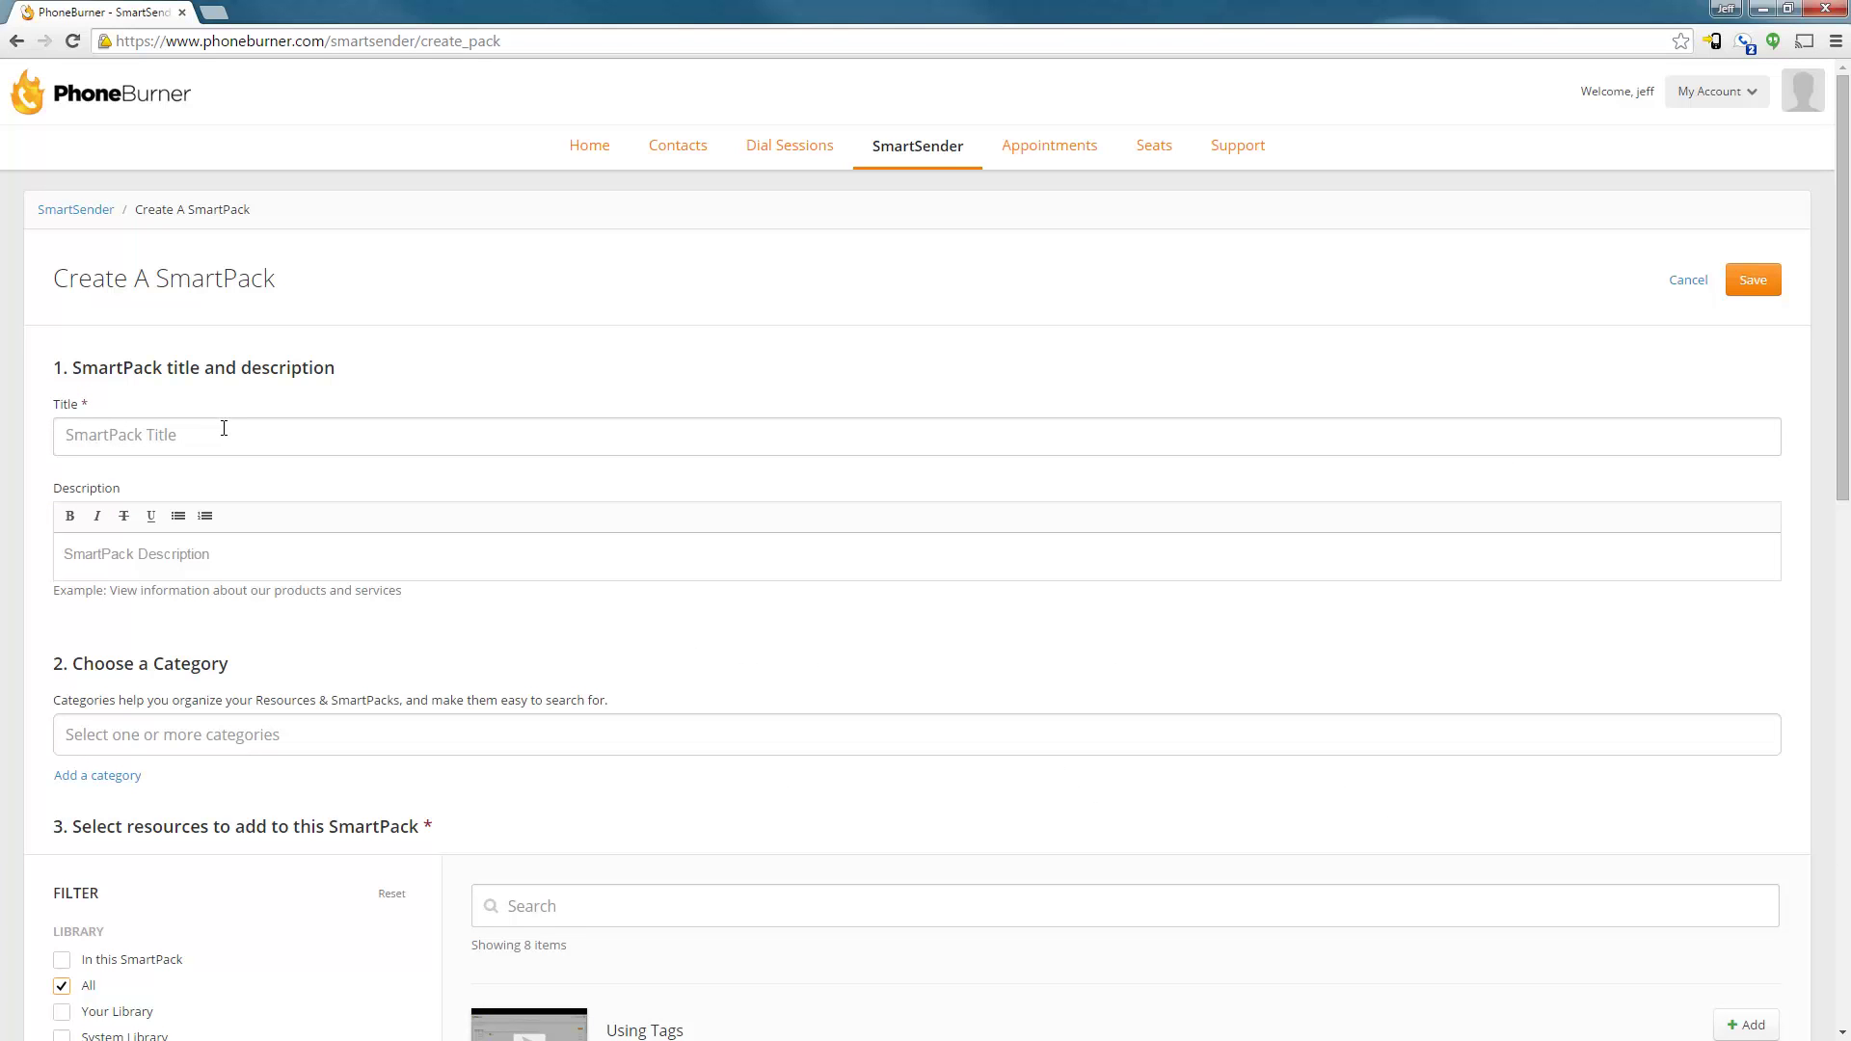
pyautogui.click(249, 432)
pyautogui.write('Phone Burner Training Series #1')
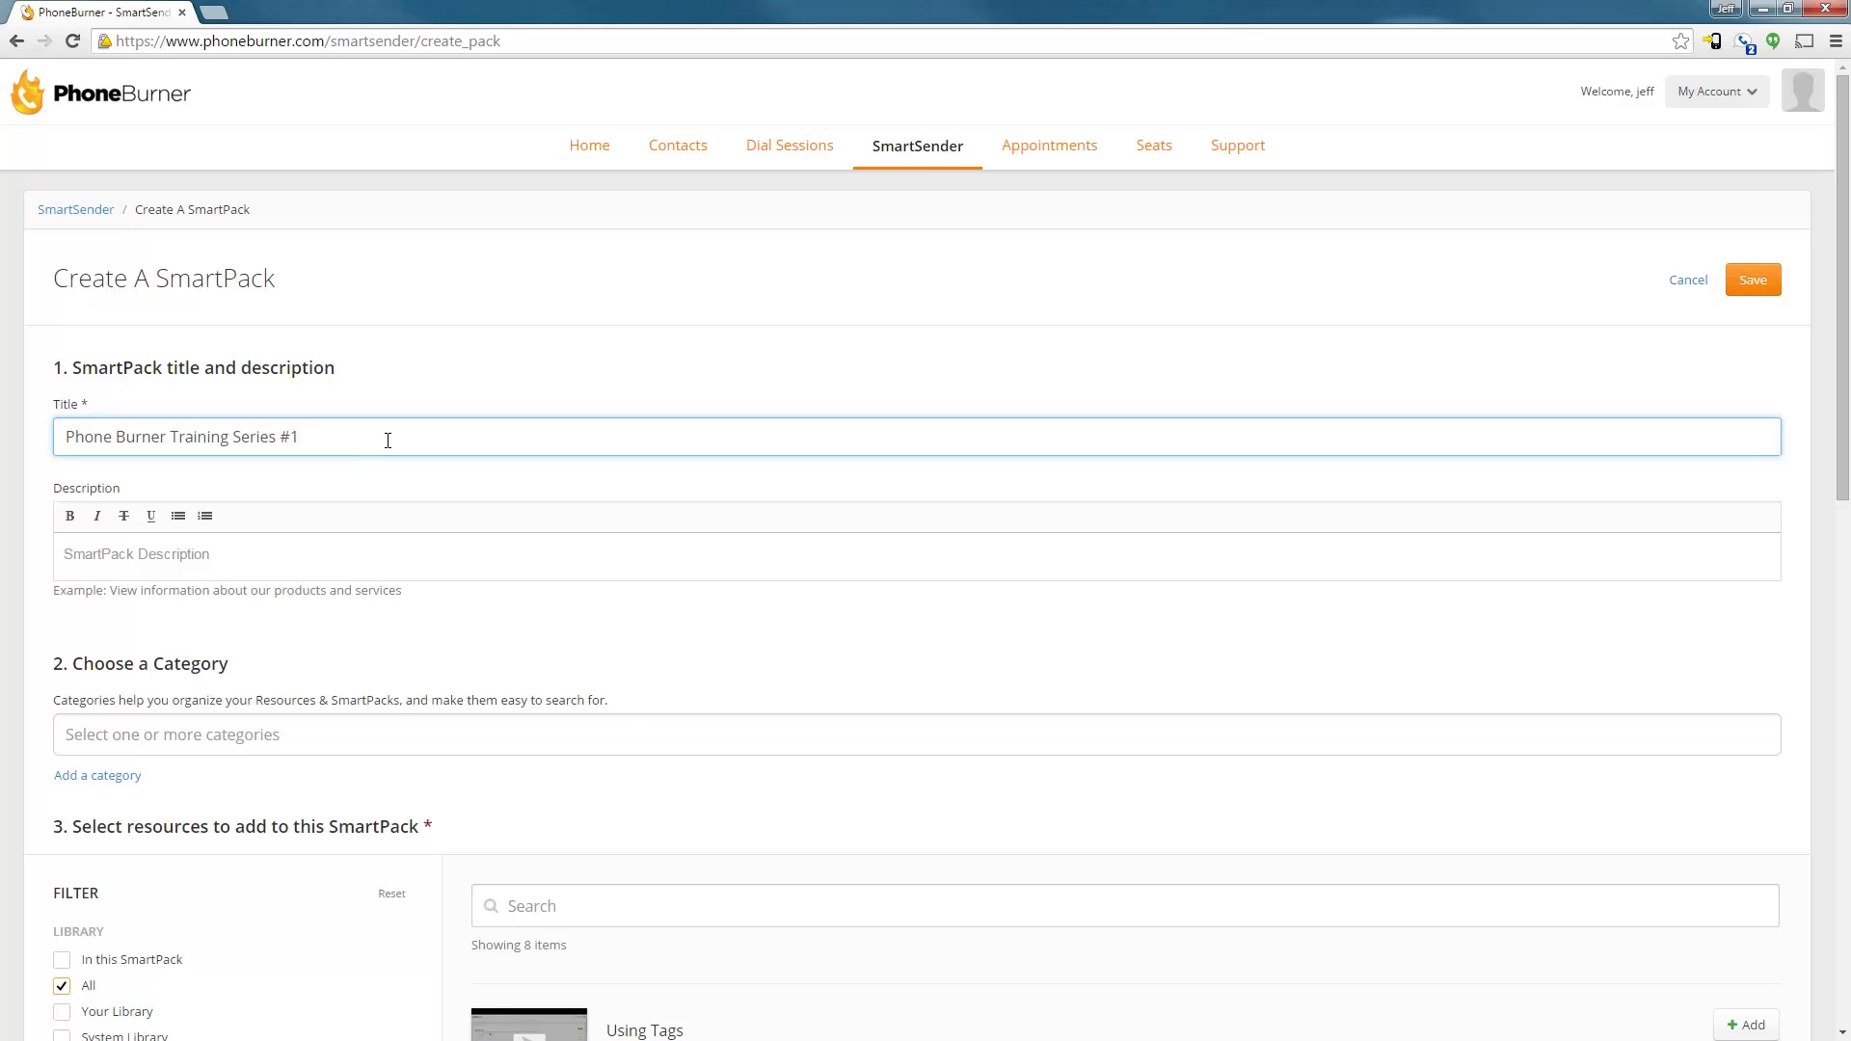
pyautogui.click(165, 556)
pyautogui.write('Here are a few videos to help you better understand the Phone Burner system and get the most out of it')
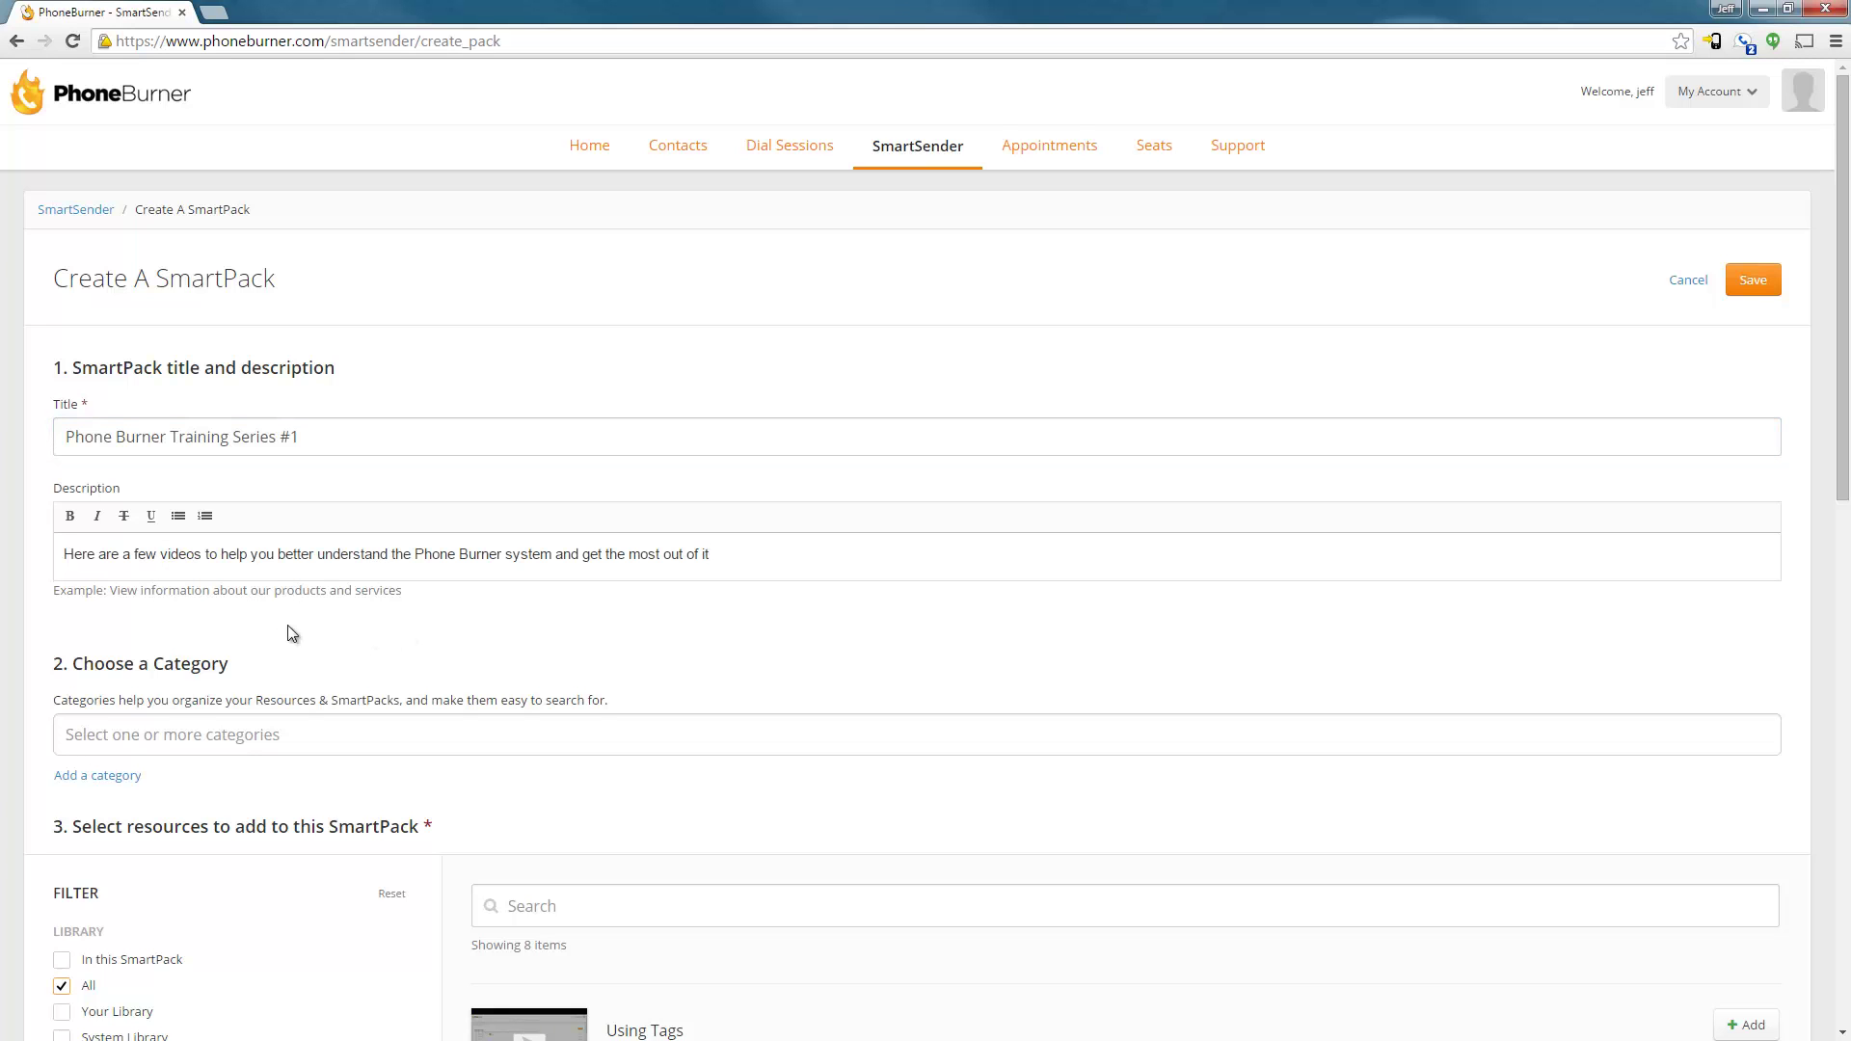
pyautogui.scroll(-3, 292, 634)
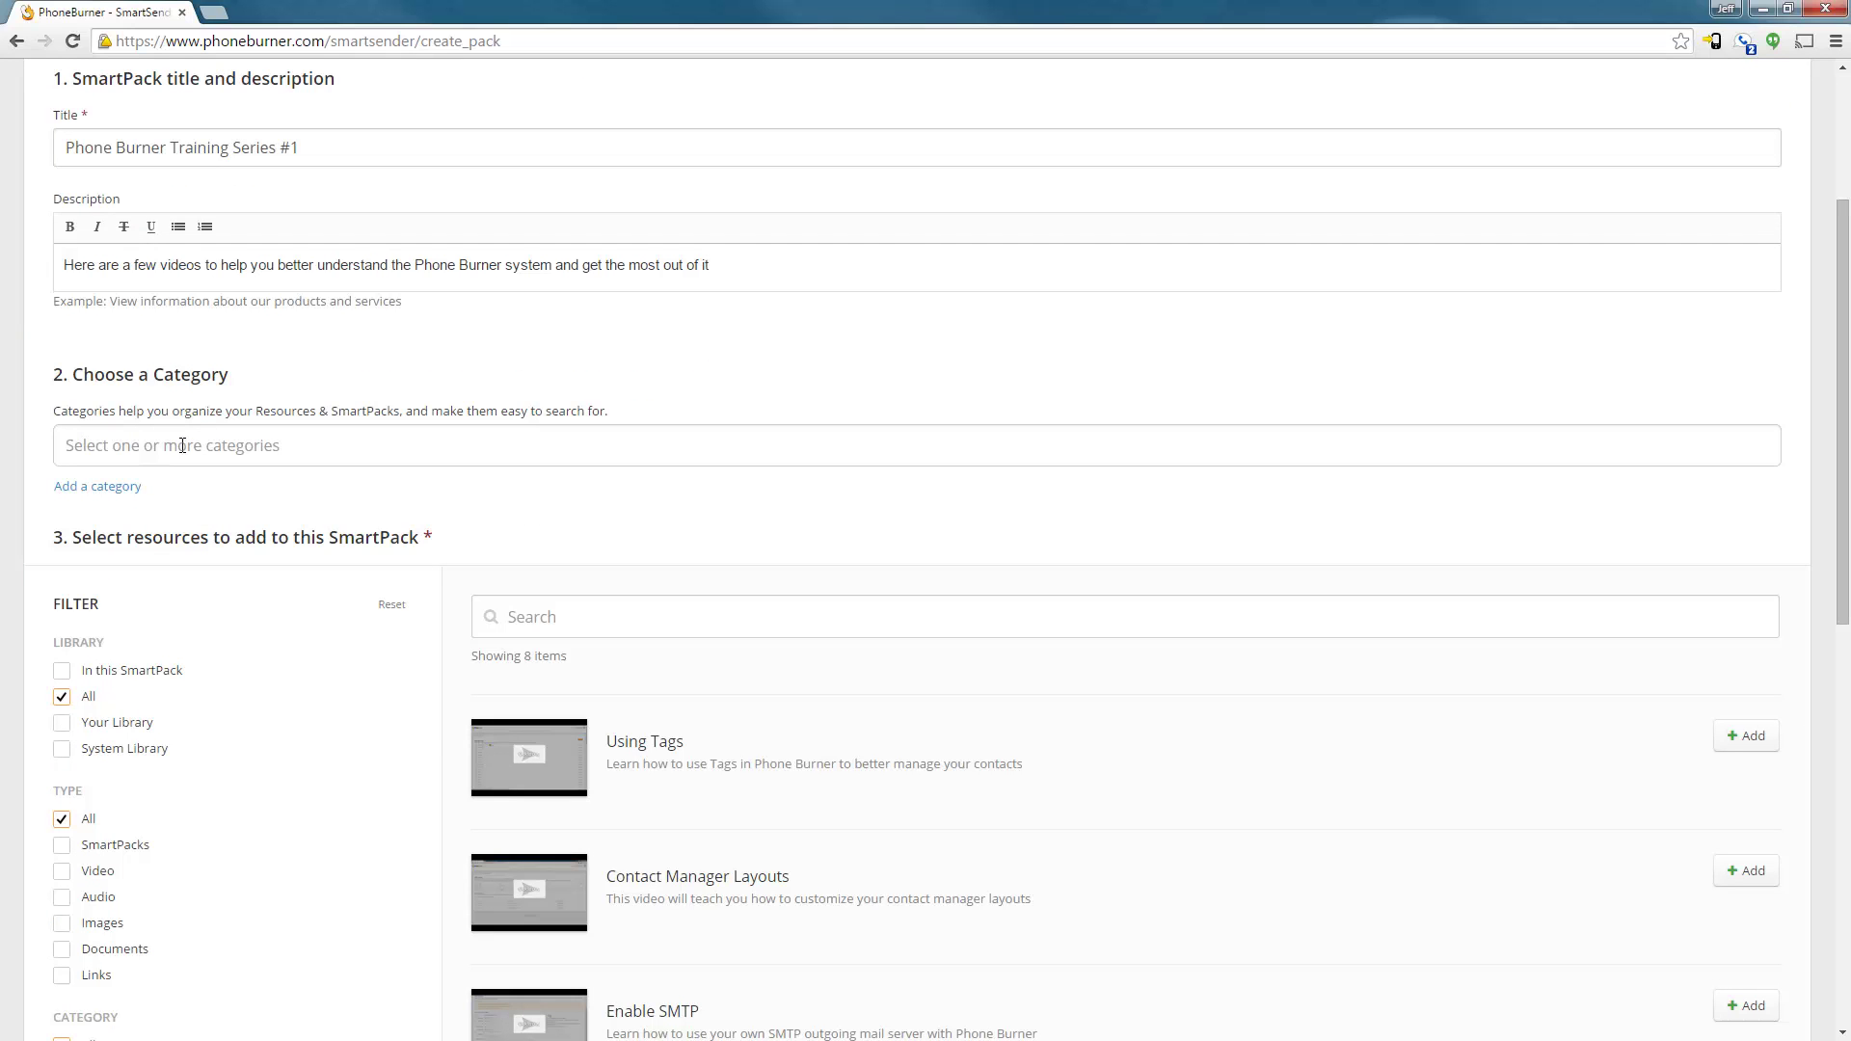
pyautogui.click(182, 445)
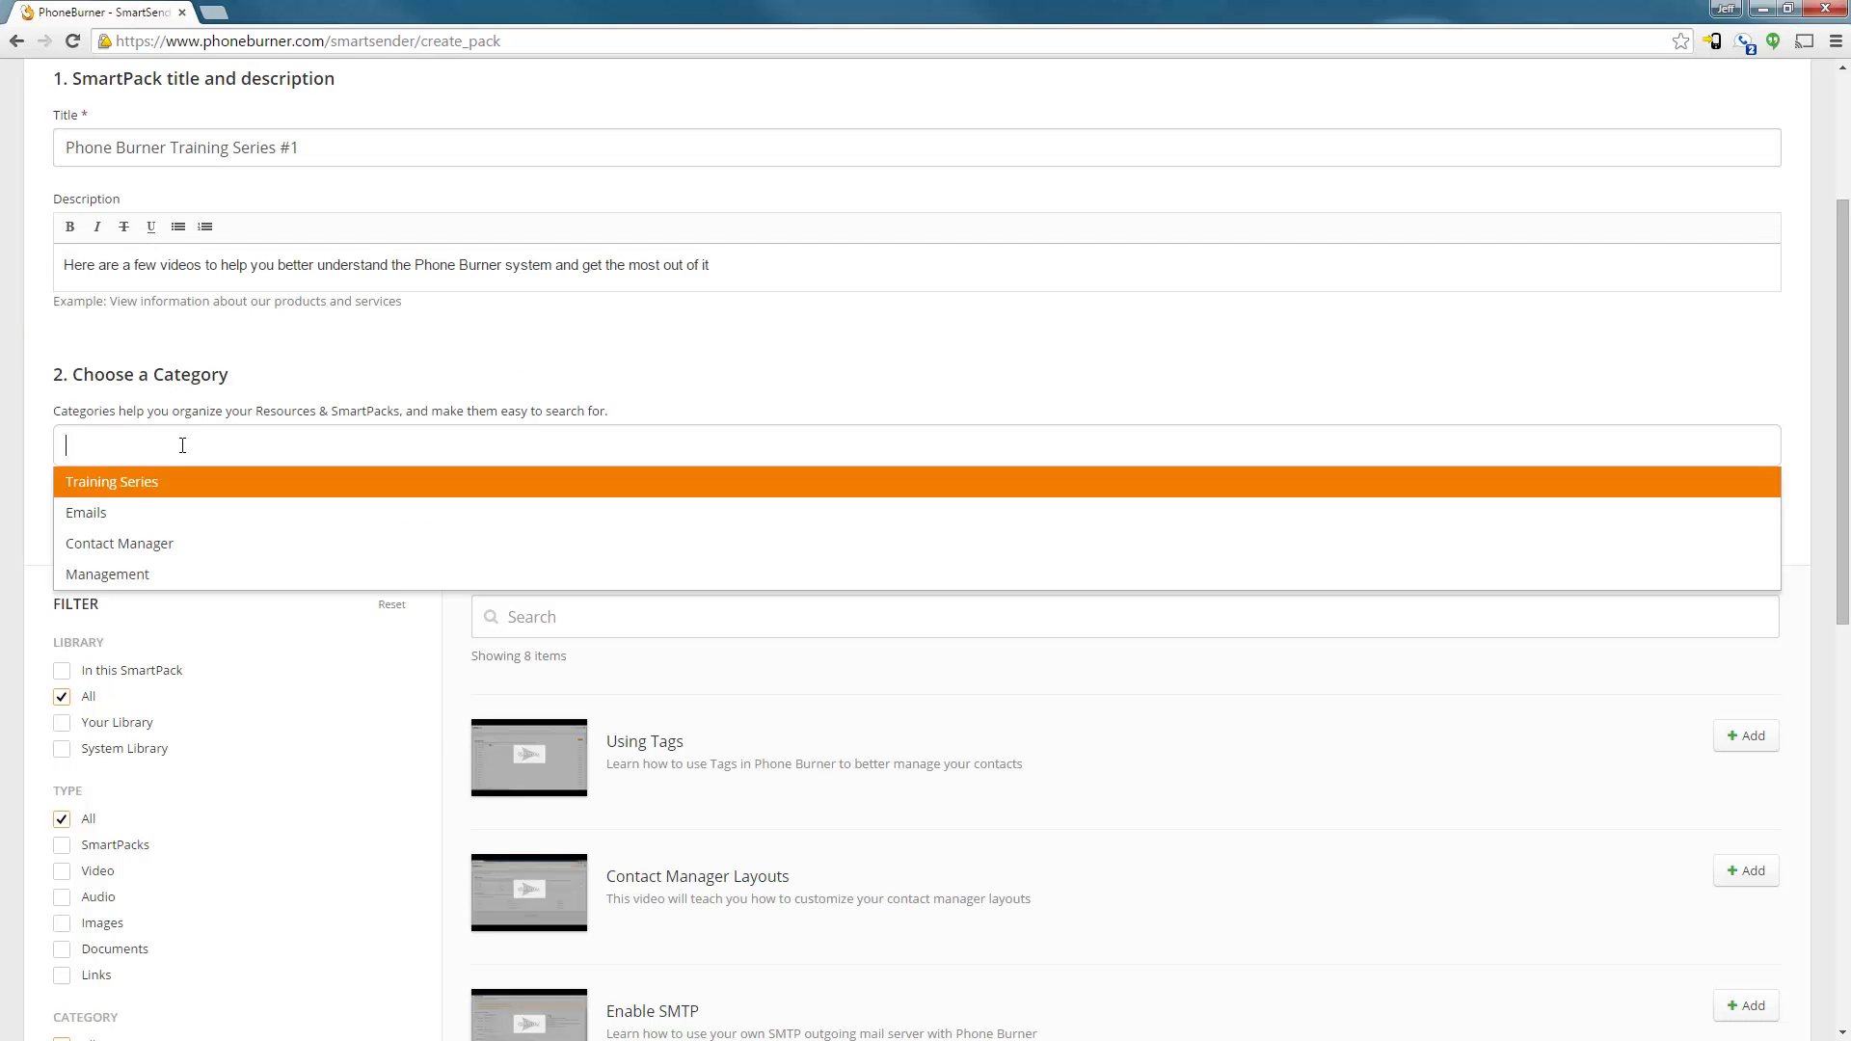
pyautogui.click(121, 487)
pyautogui.scroll(-4, 187, 531)
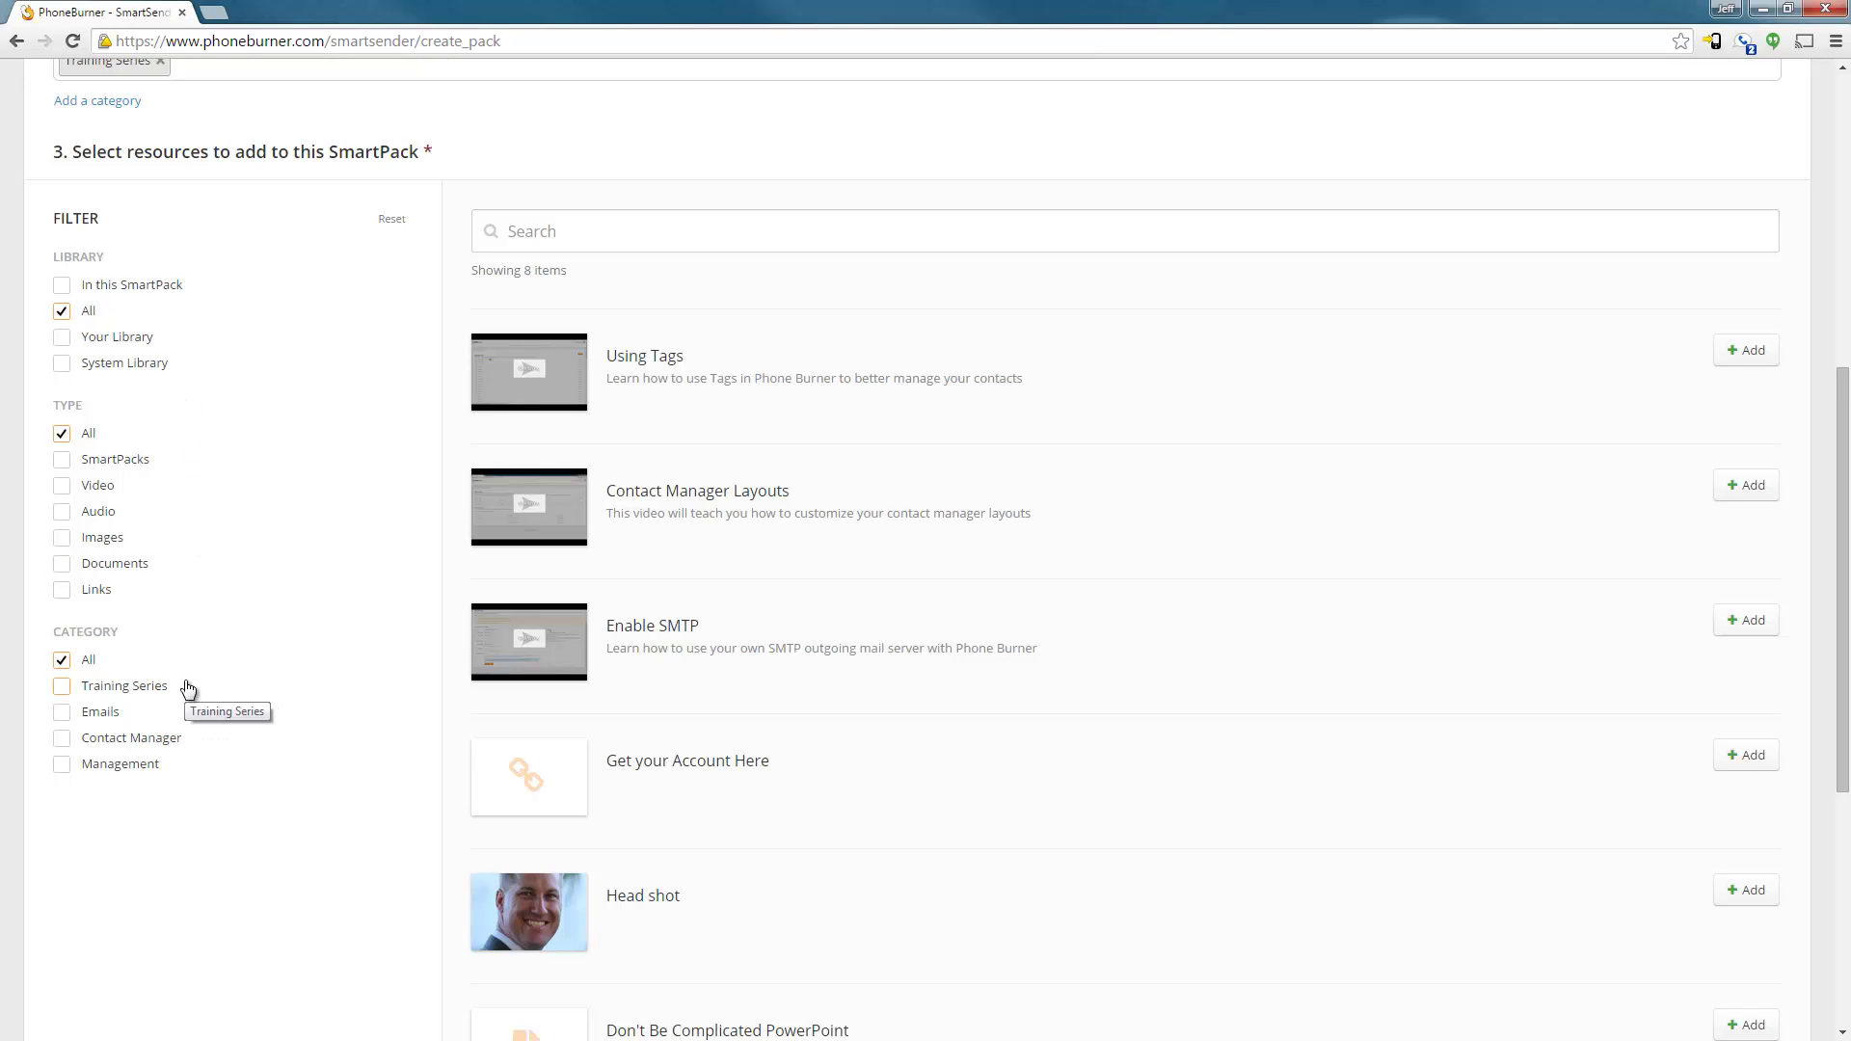
# Filter to Training Series and add Using Tags and Contact Manager Layouts to the SmartPack
pyautogui.click(62, 686)
pyautogui.scroll(1, 591, 700)
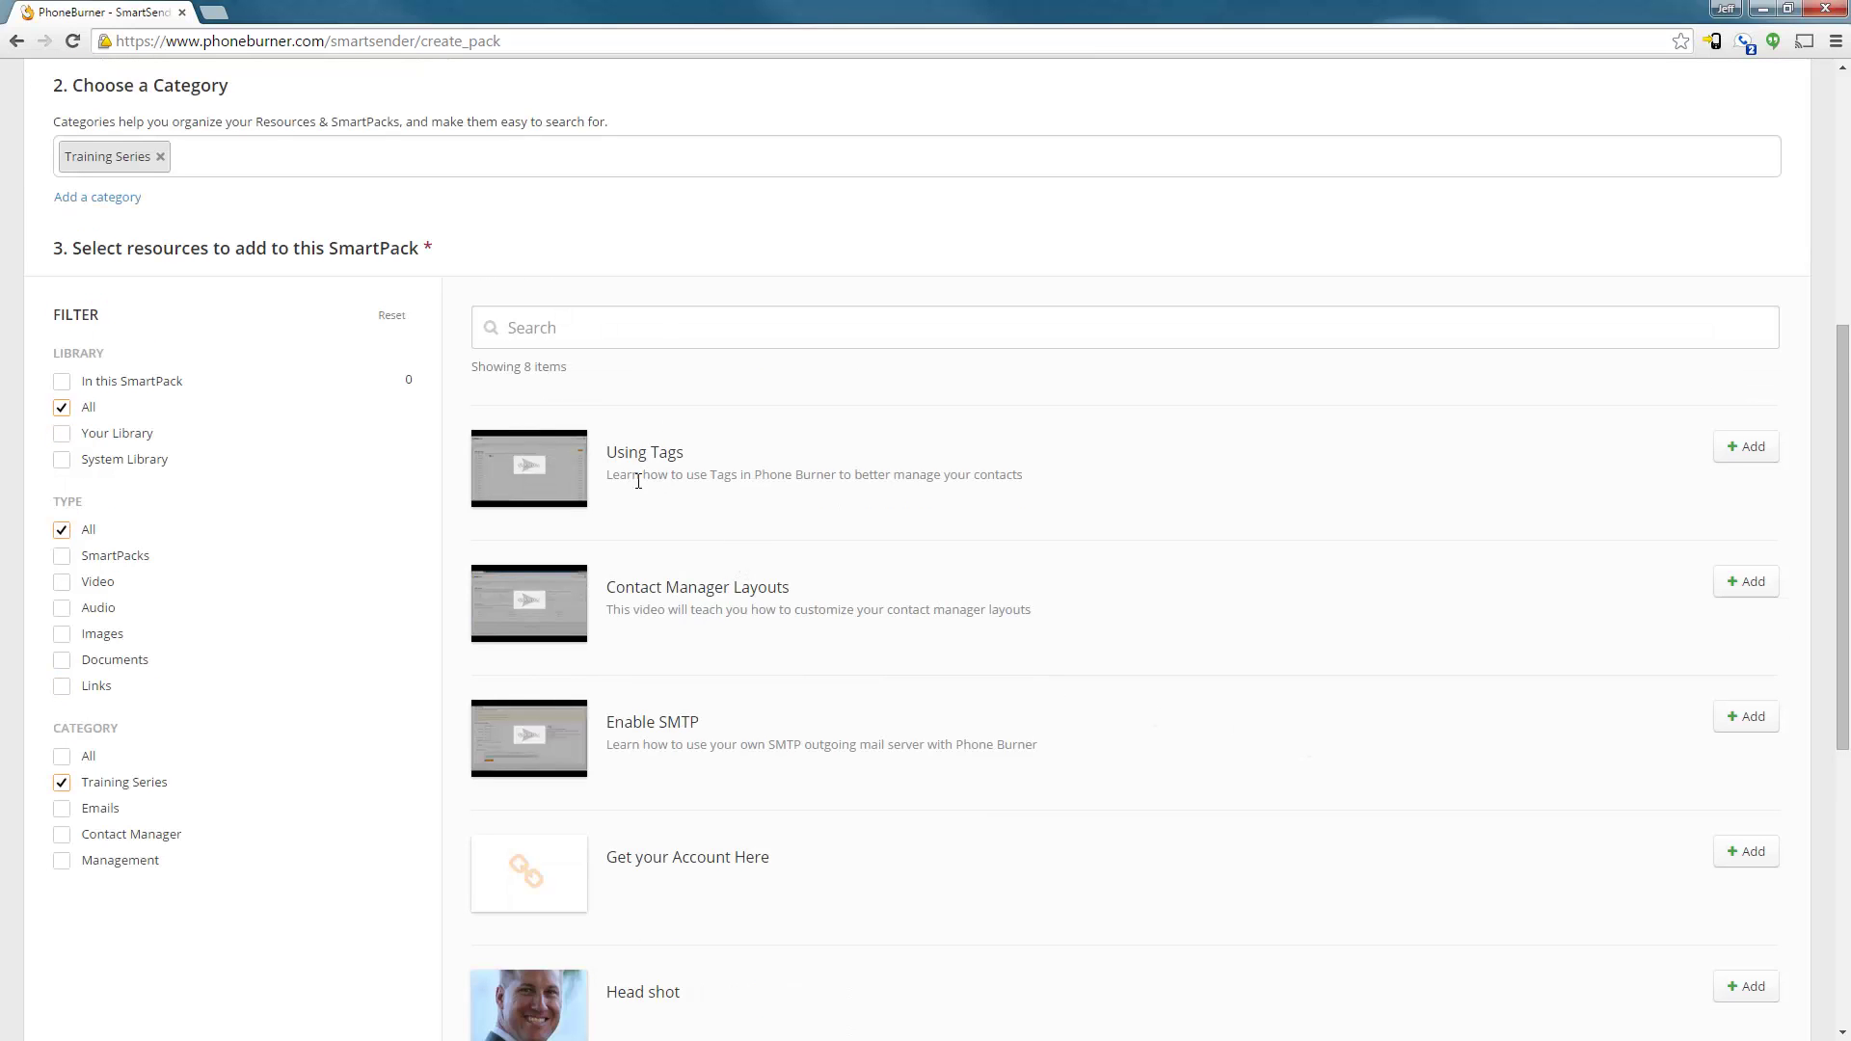
pyautogui.click(1743, 449)
pyautogui.click(1763, 584)
# Add Get your Account Here, Don't Be Complicated PowerPoint and Audio Training, then save the SmartPack
pyautogui.scroll(-5, 622, 433)
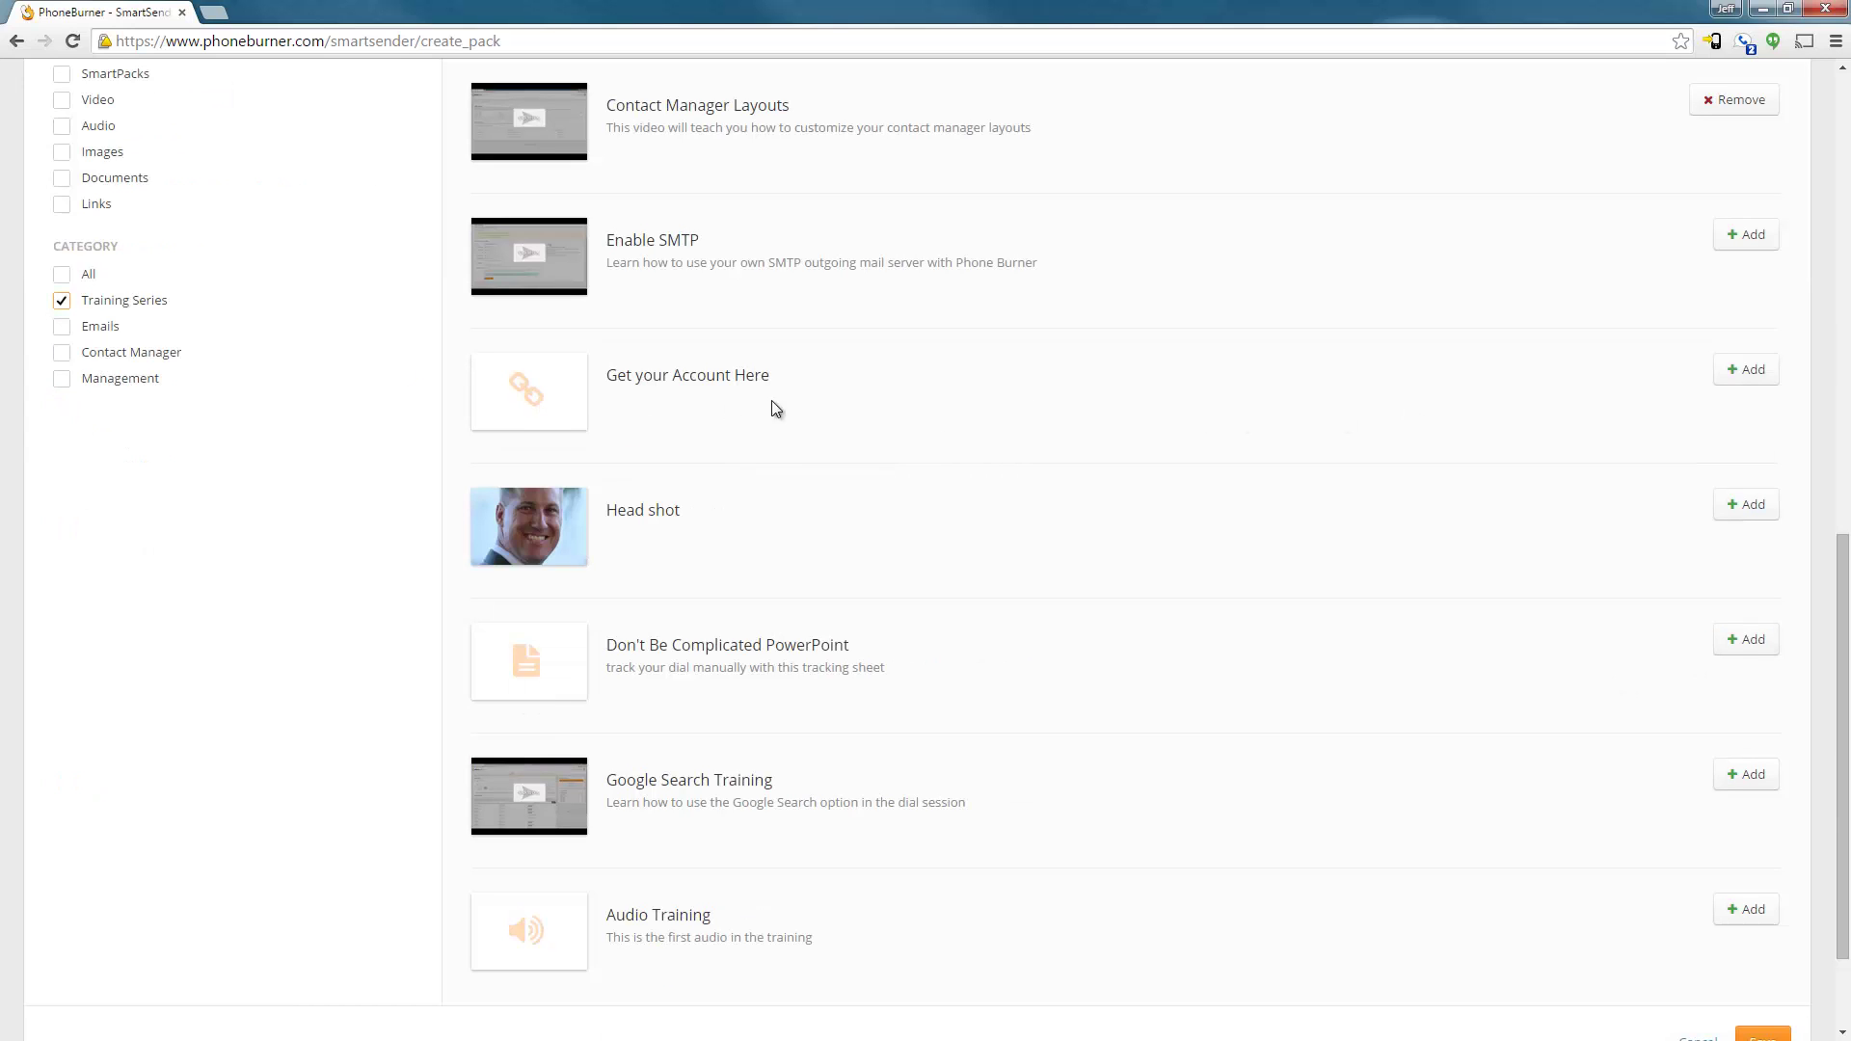
pyautogui.click(1745, 372)
pyautogui.scroll(-1, 1562, 482)
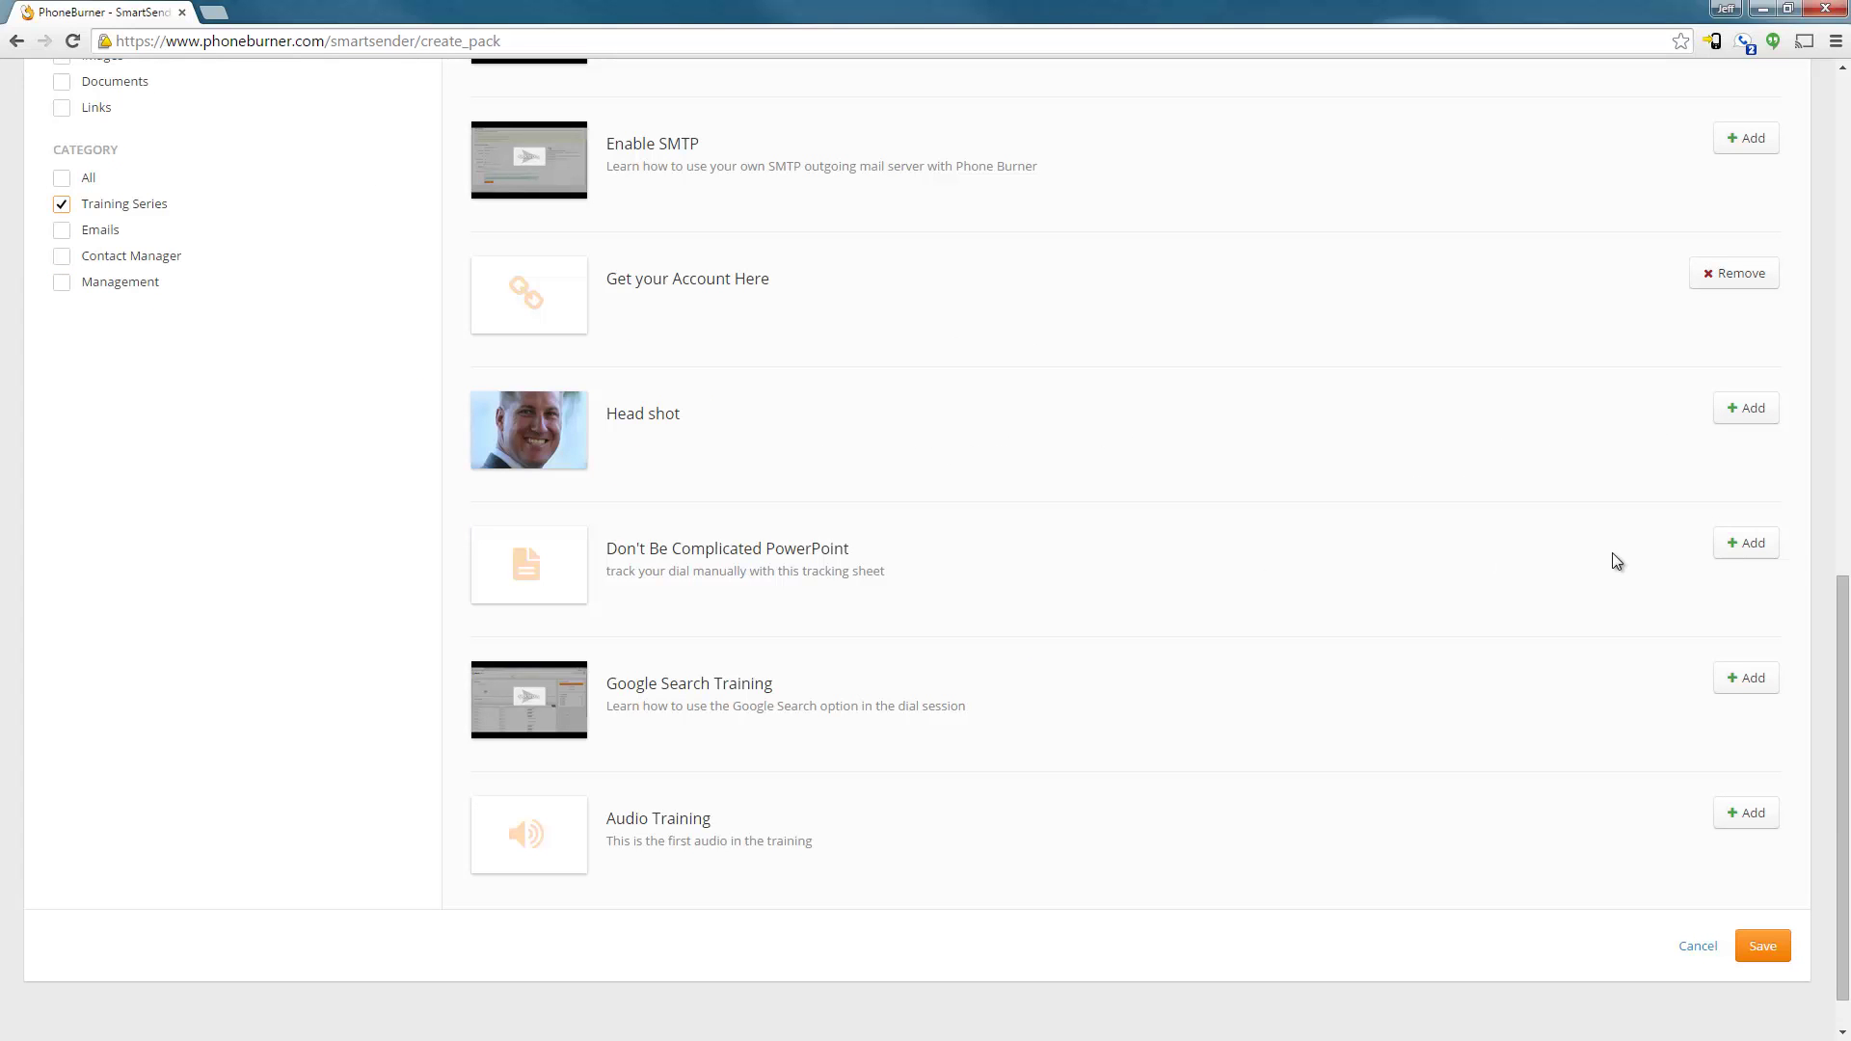
pyautogui.click(1745, 544)
pyautogui.click(1743, 815)
pyautogui.scroll(-1, 1650, 827)
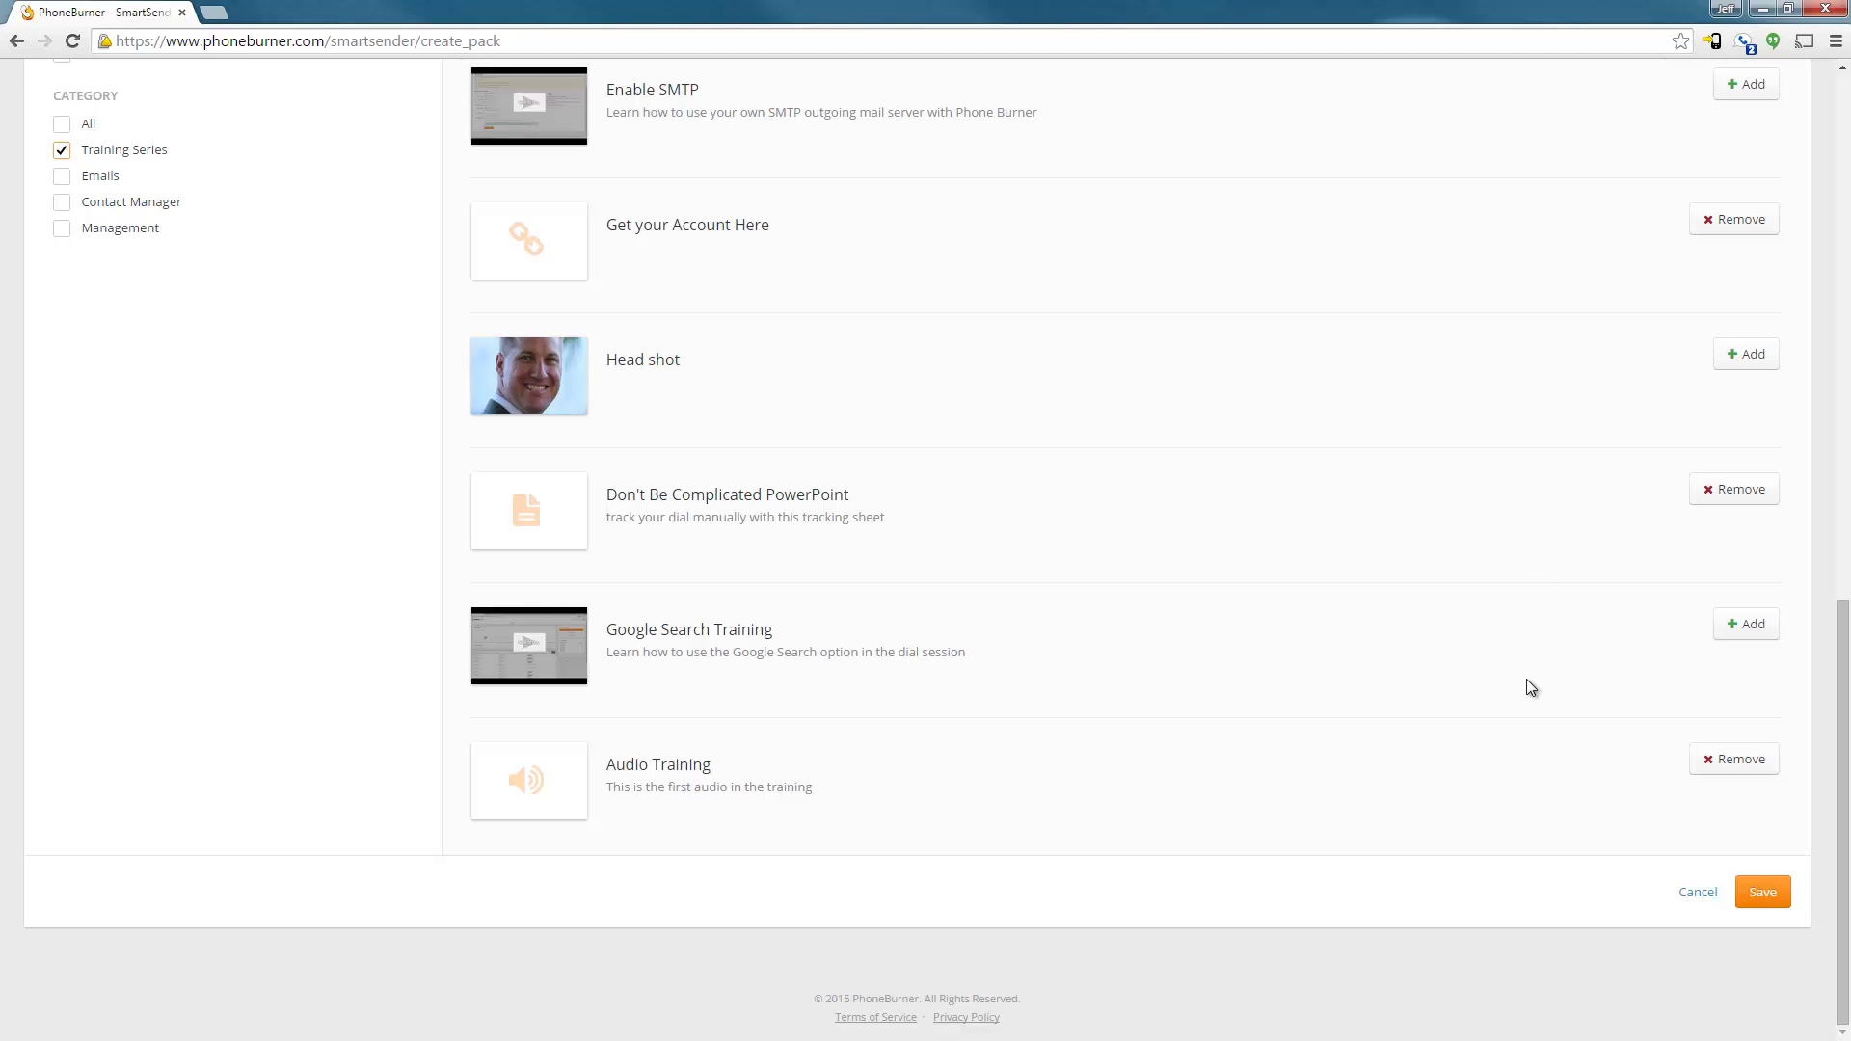
pyautogui.click(1763, 891)
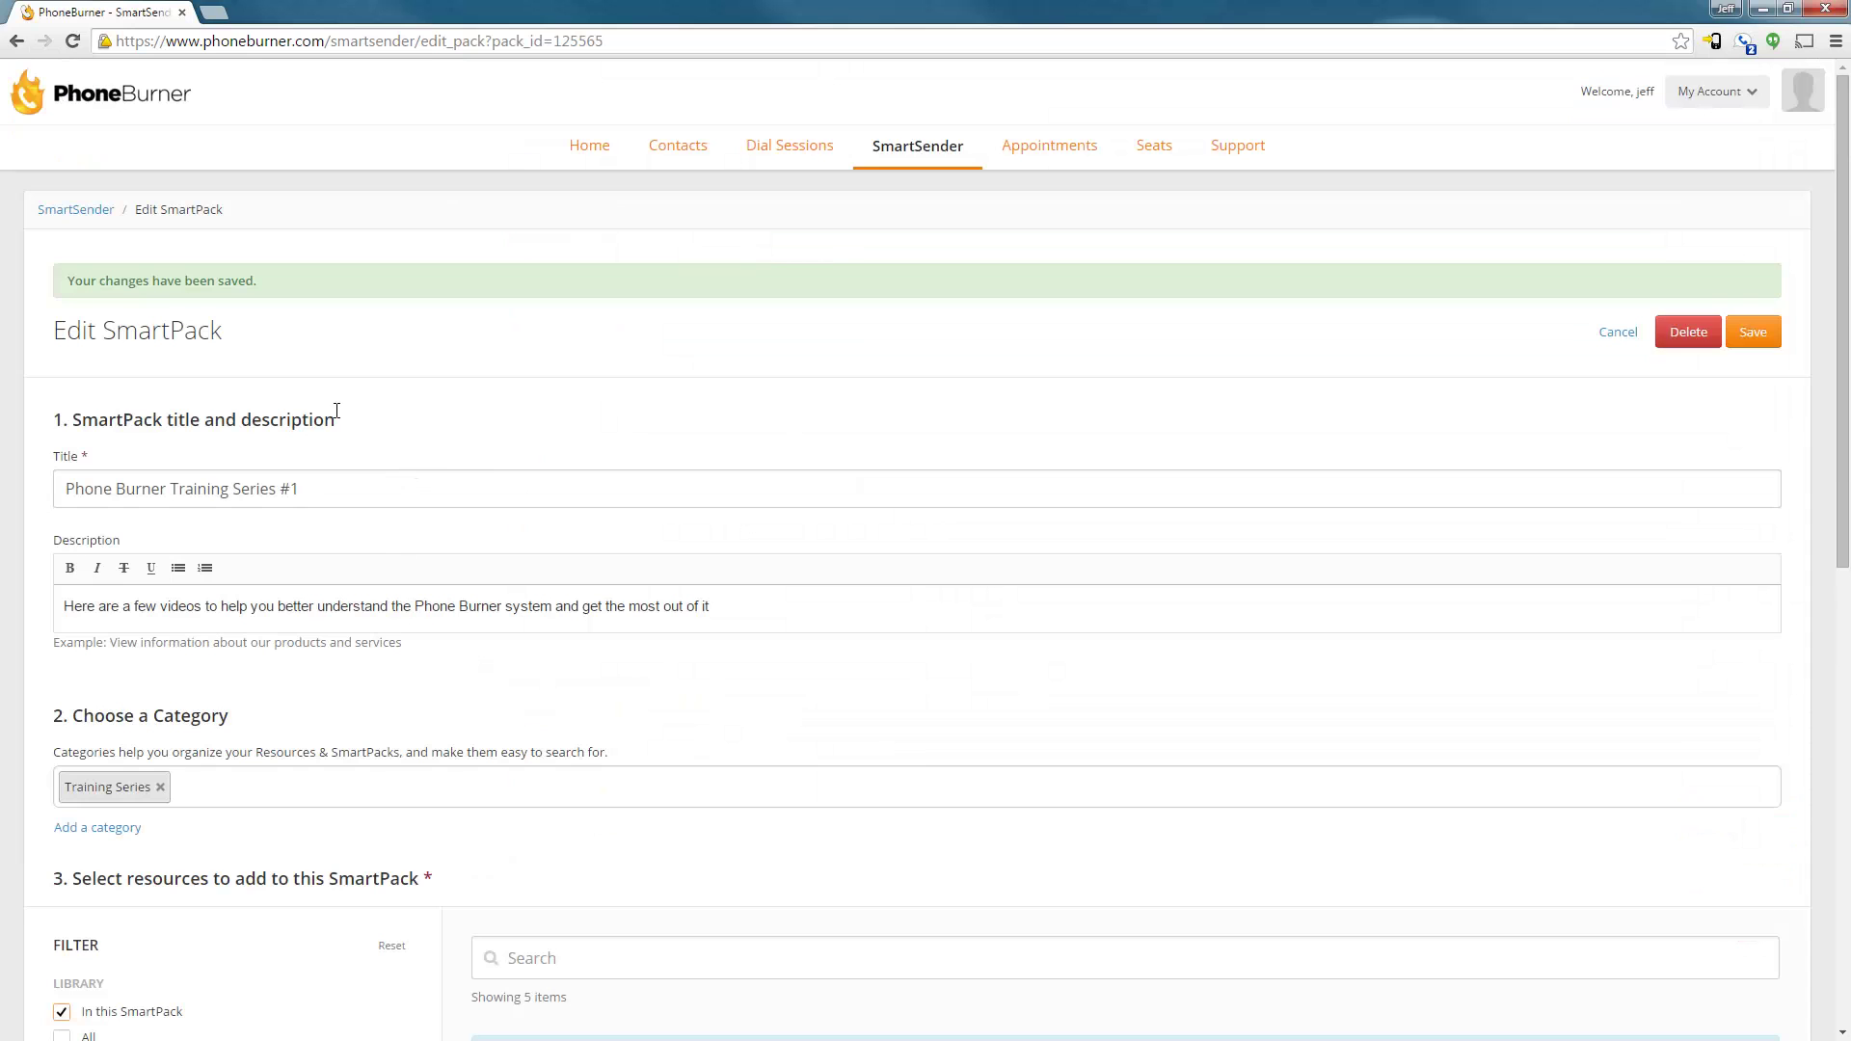
# Go back to the SmartSender library and open sharing options for the Training Series #1 SmartPack
pyautogui.click(913, 155)
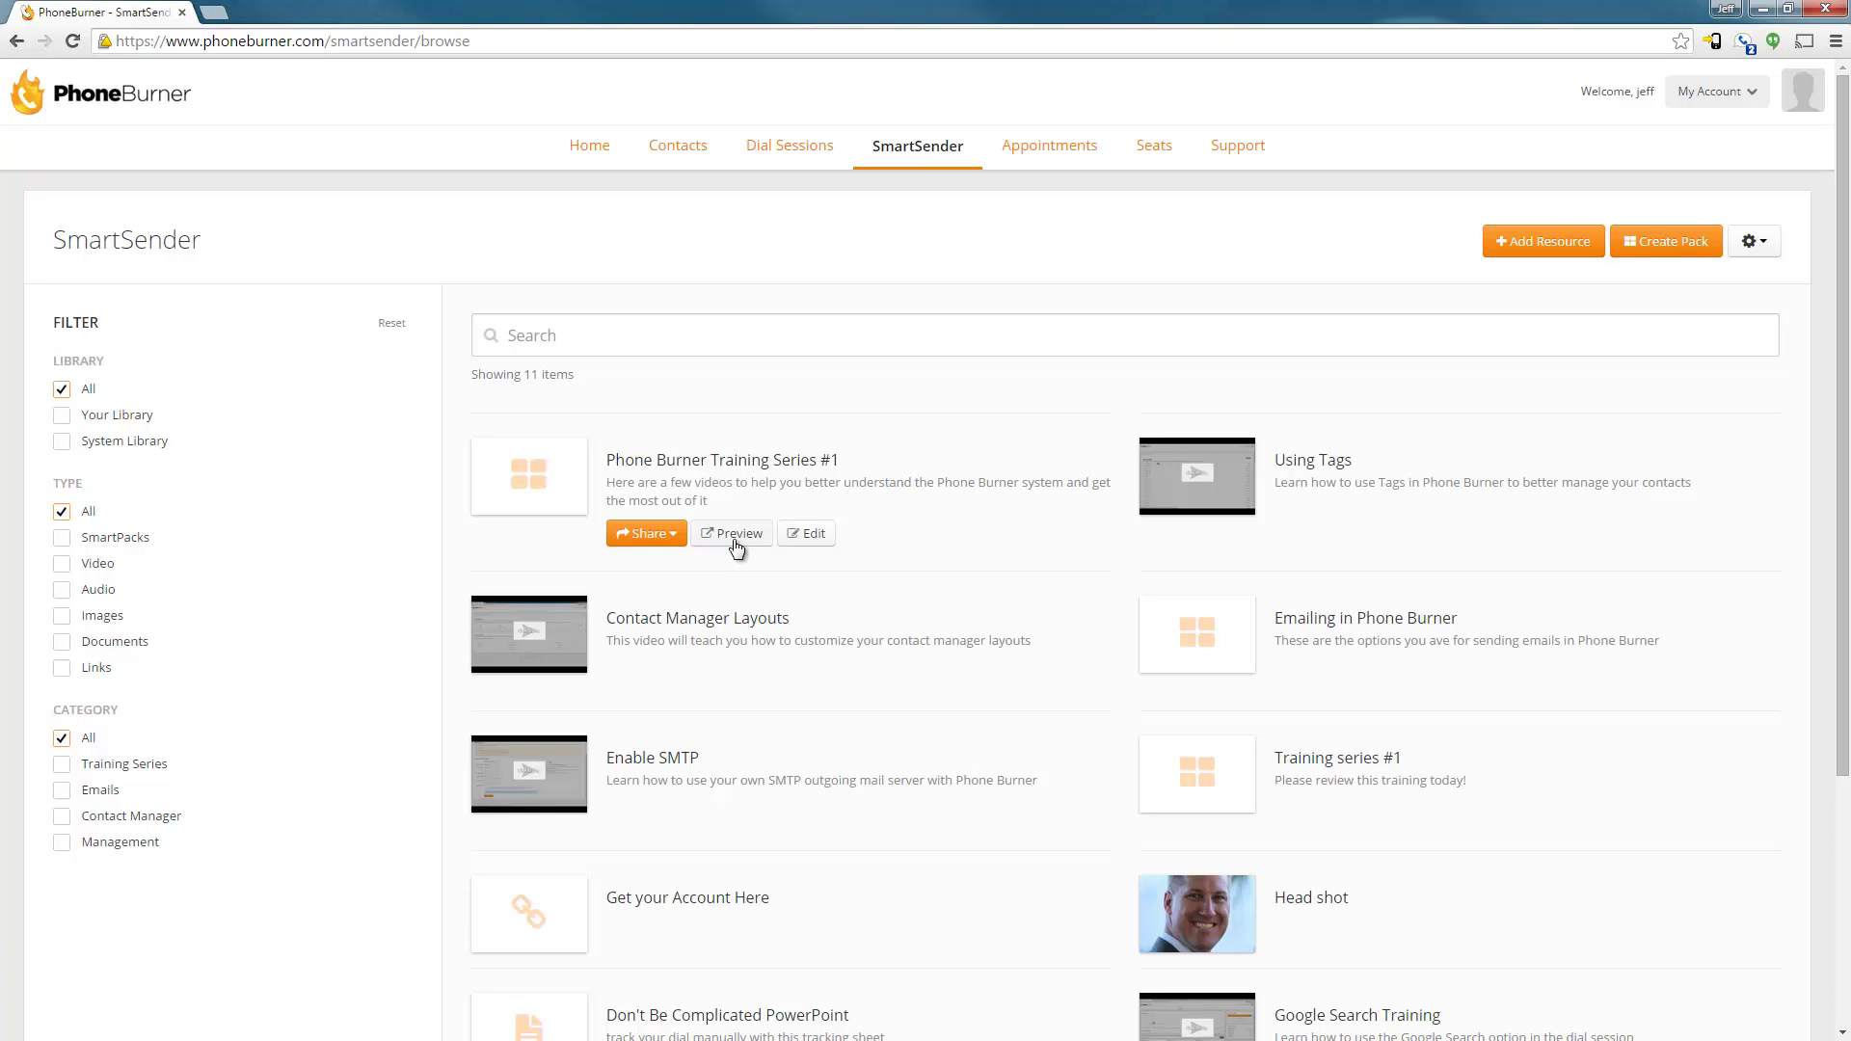
pyautogui.moveTo(1345, 525)
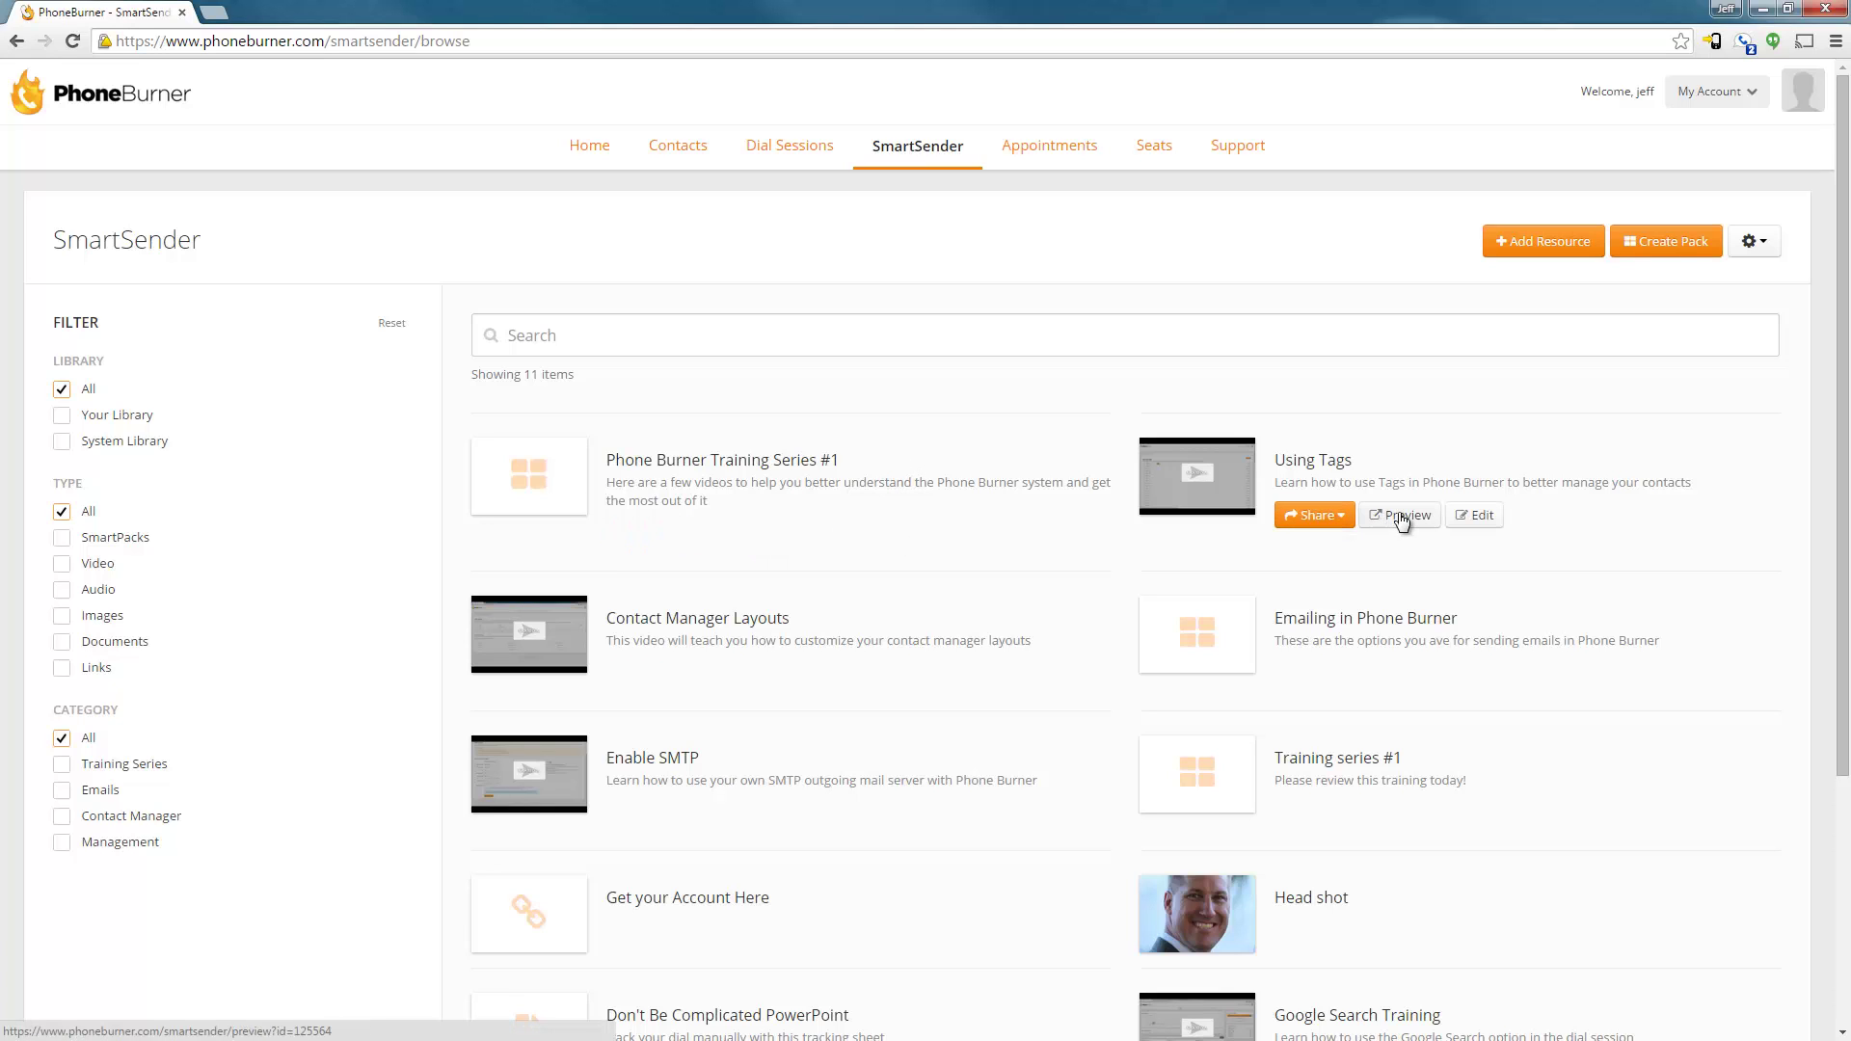
pyautogui.moveTo(743, 529)
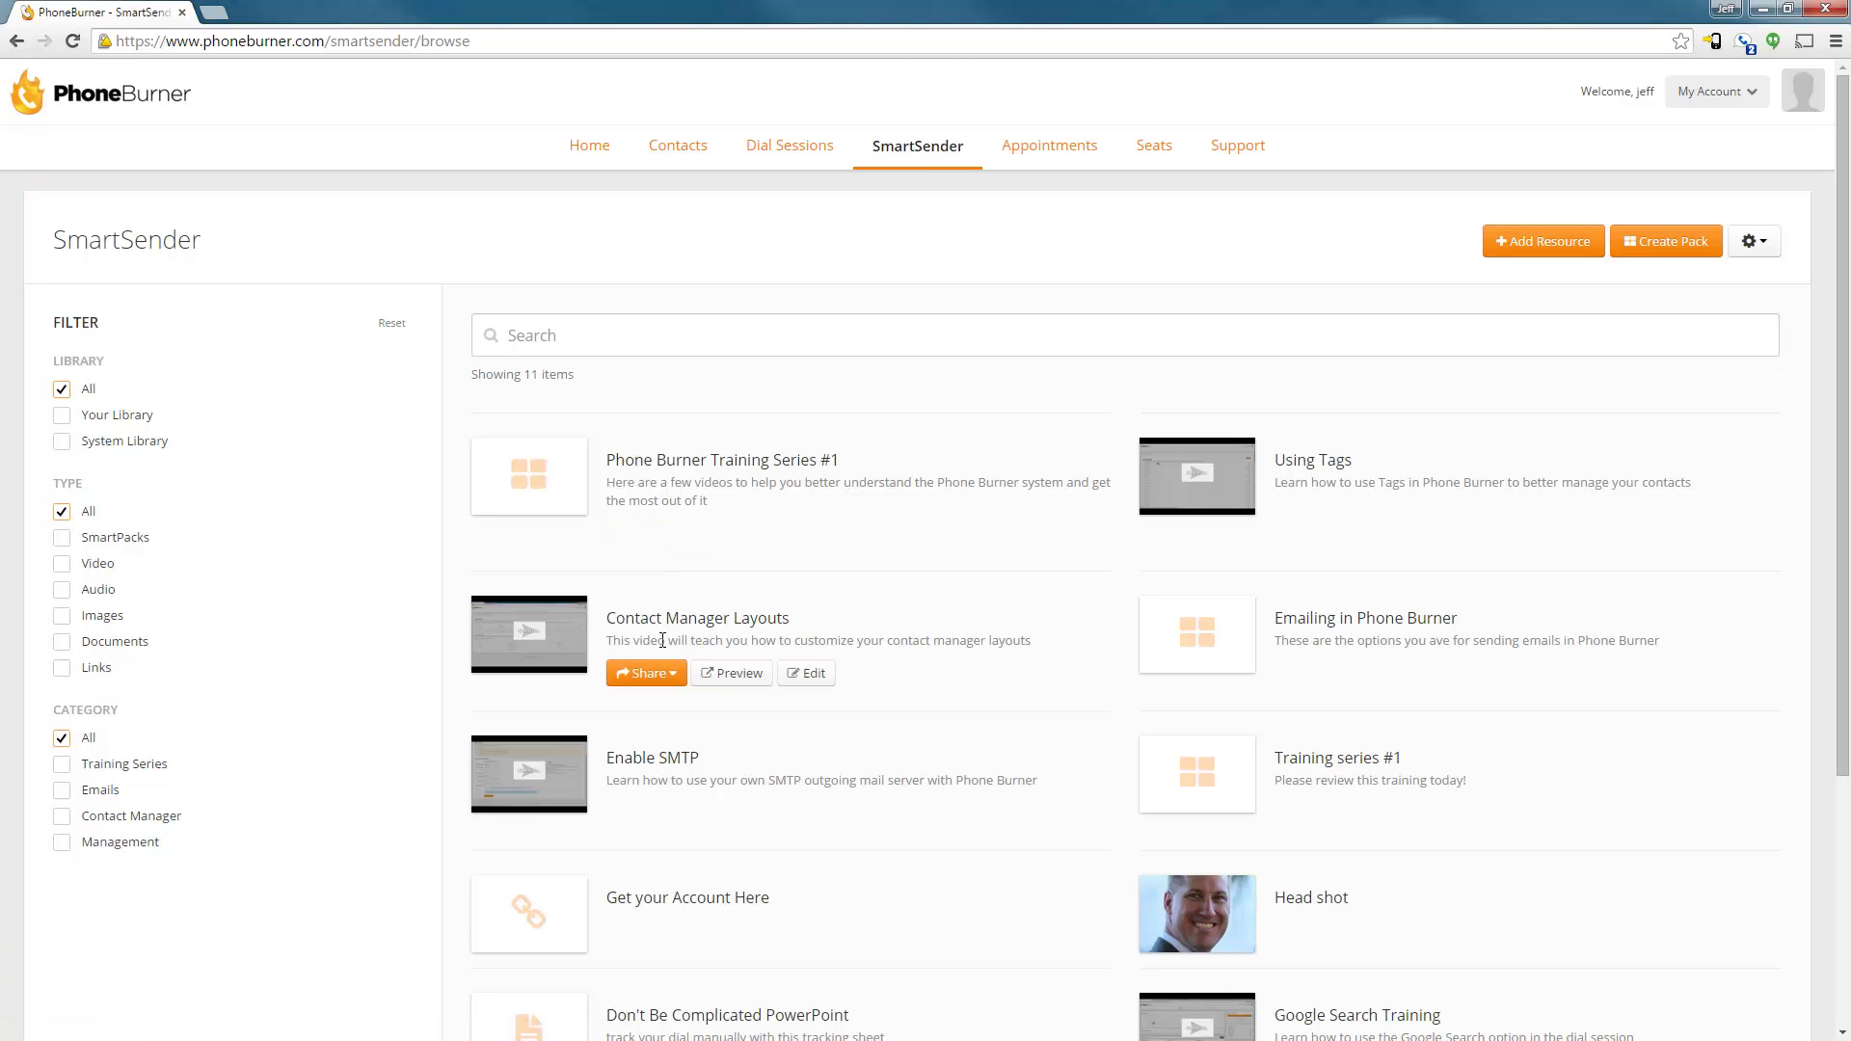
pyautogui.click(661, 542)
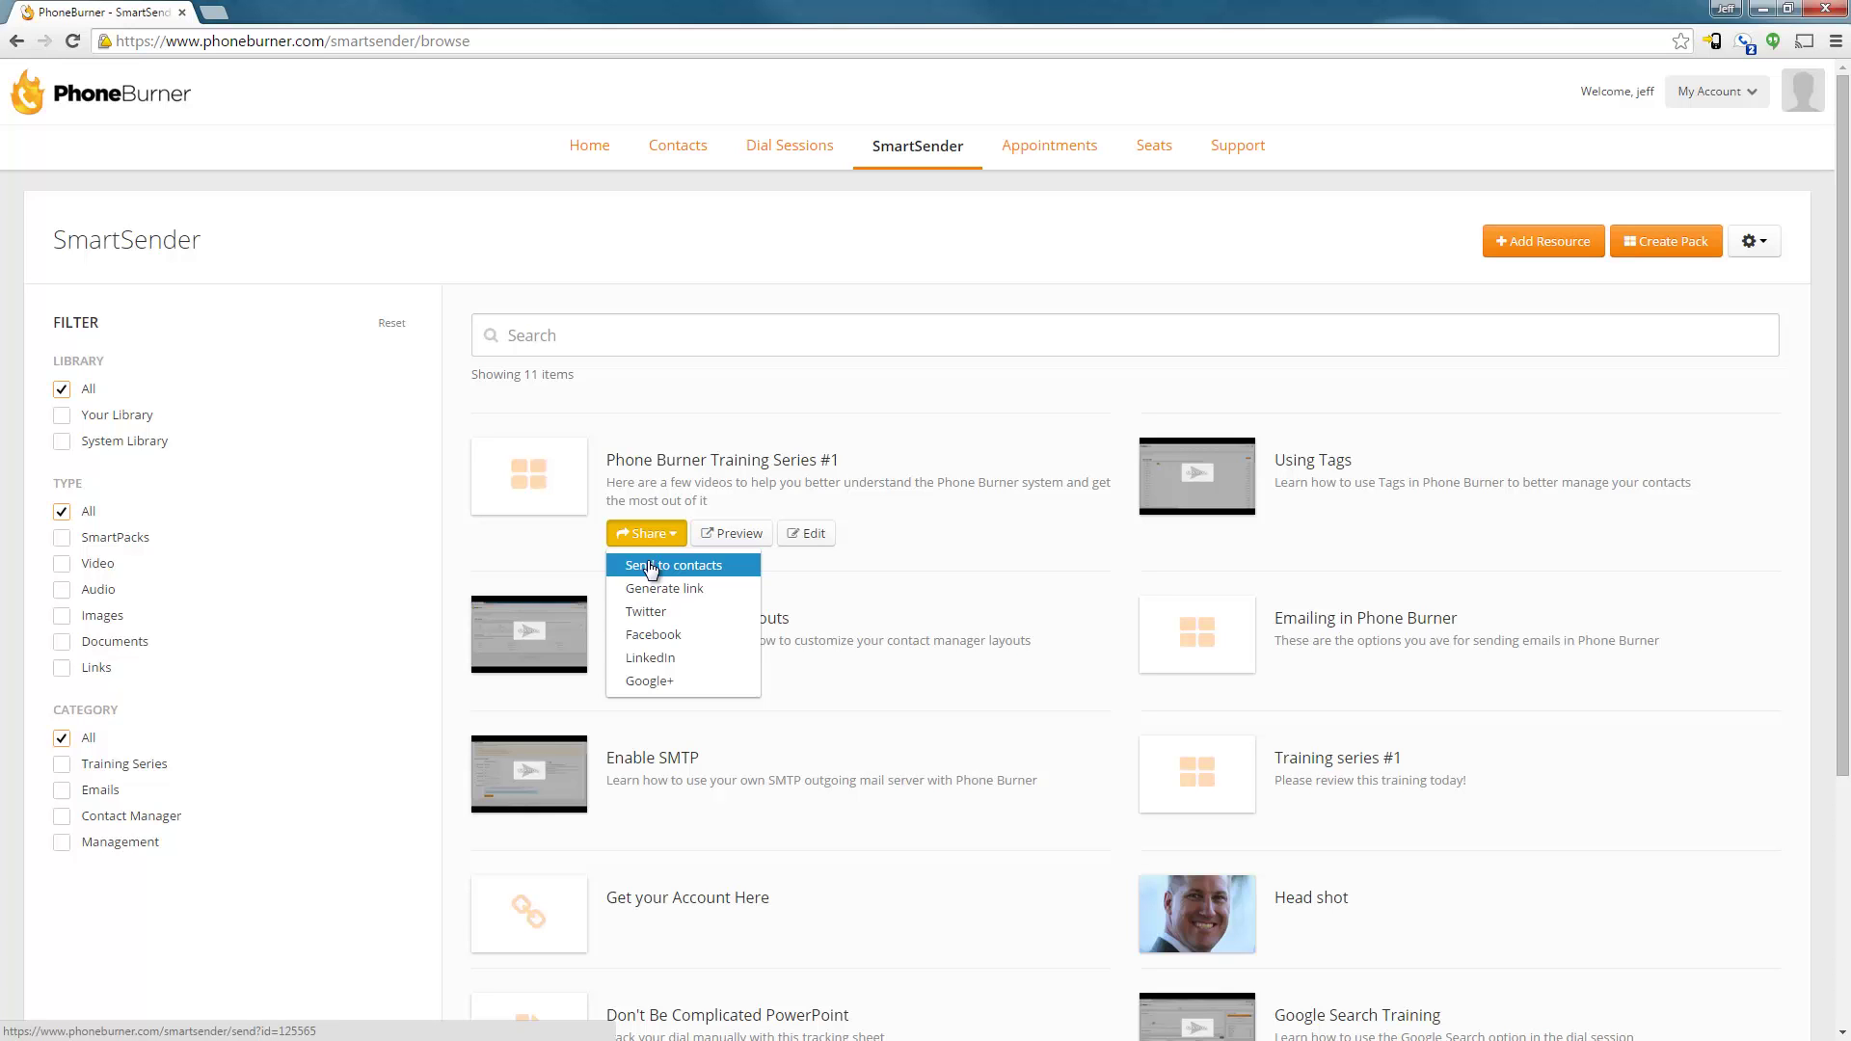
# Open the Message Library from the Dial Sessions settings to view scripts and one-touch emails
pyautogui.click(794, 145)
pyautogui.click(1043, 236)
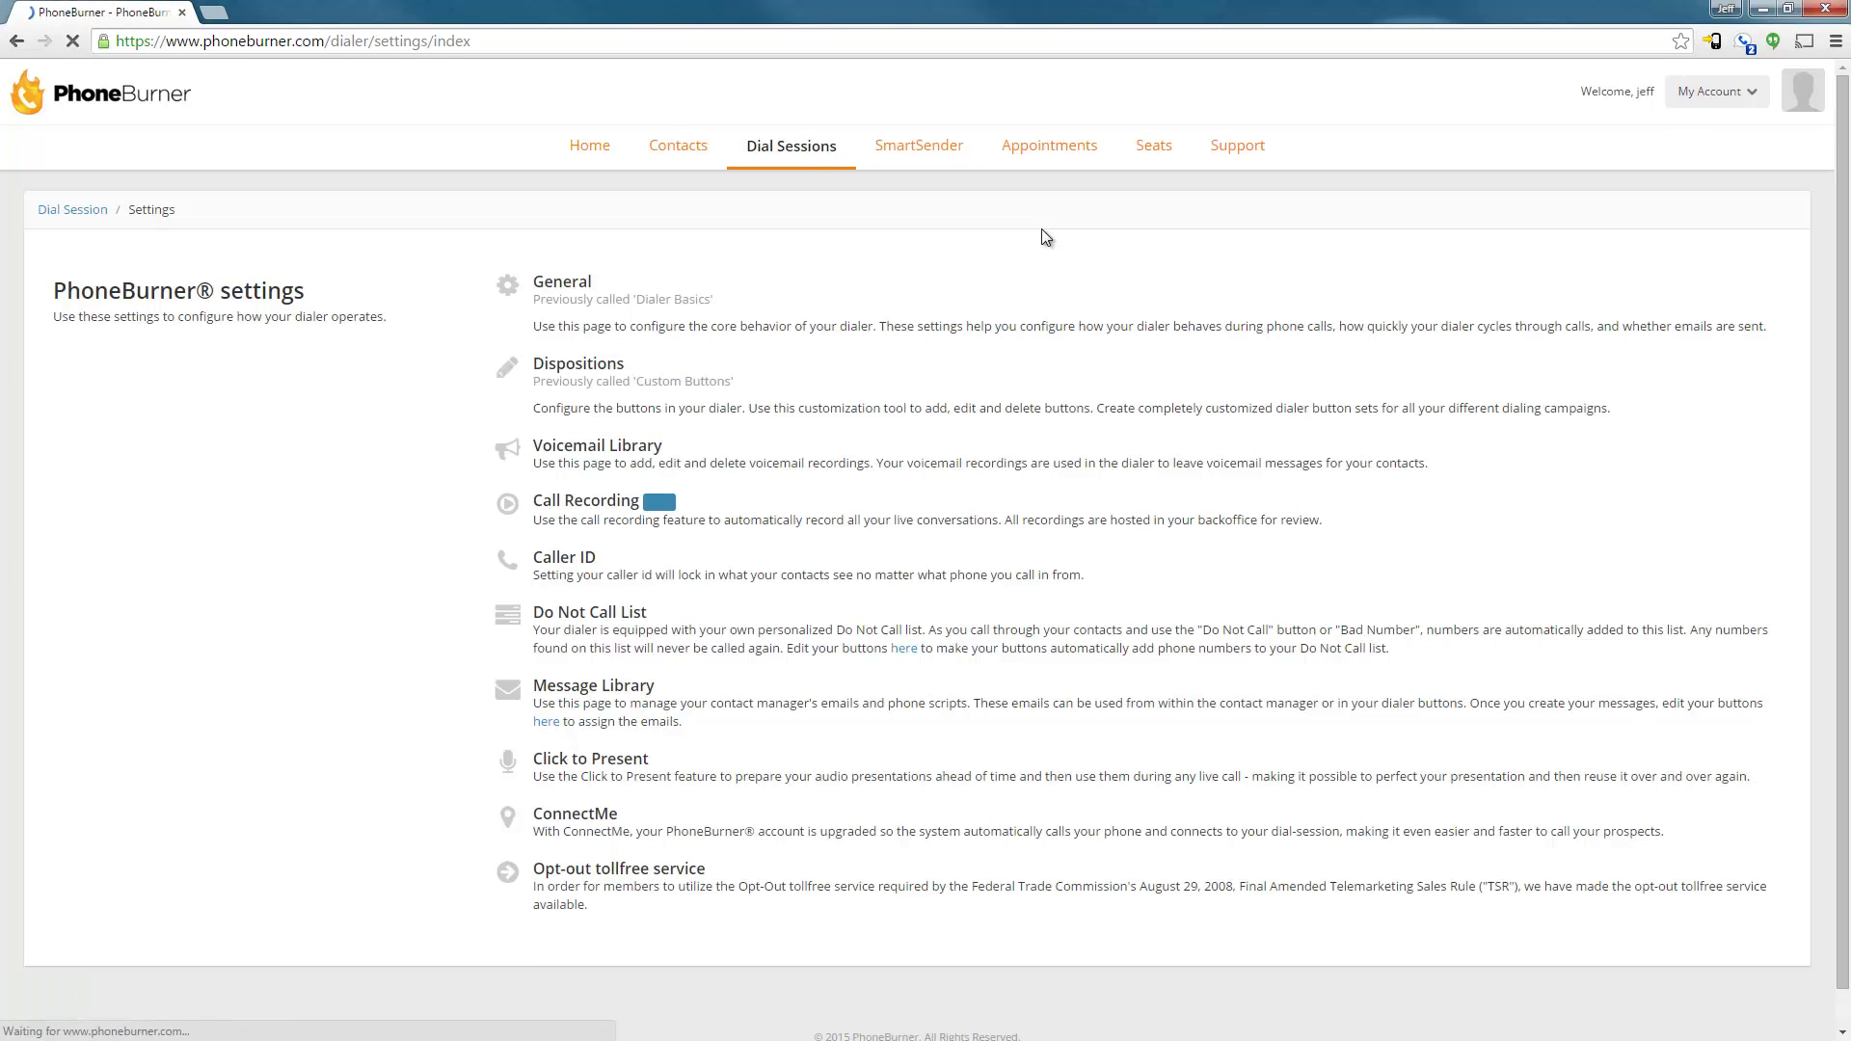
pyautogui.click(701, 678)
pyautogui.scroll(-3, 674, 651)
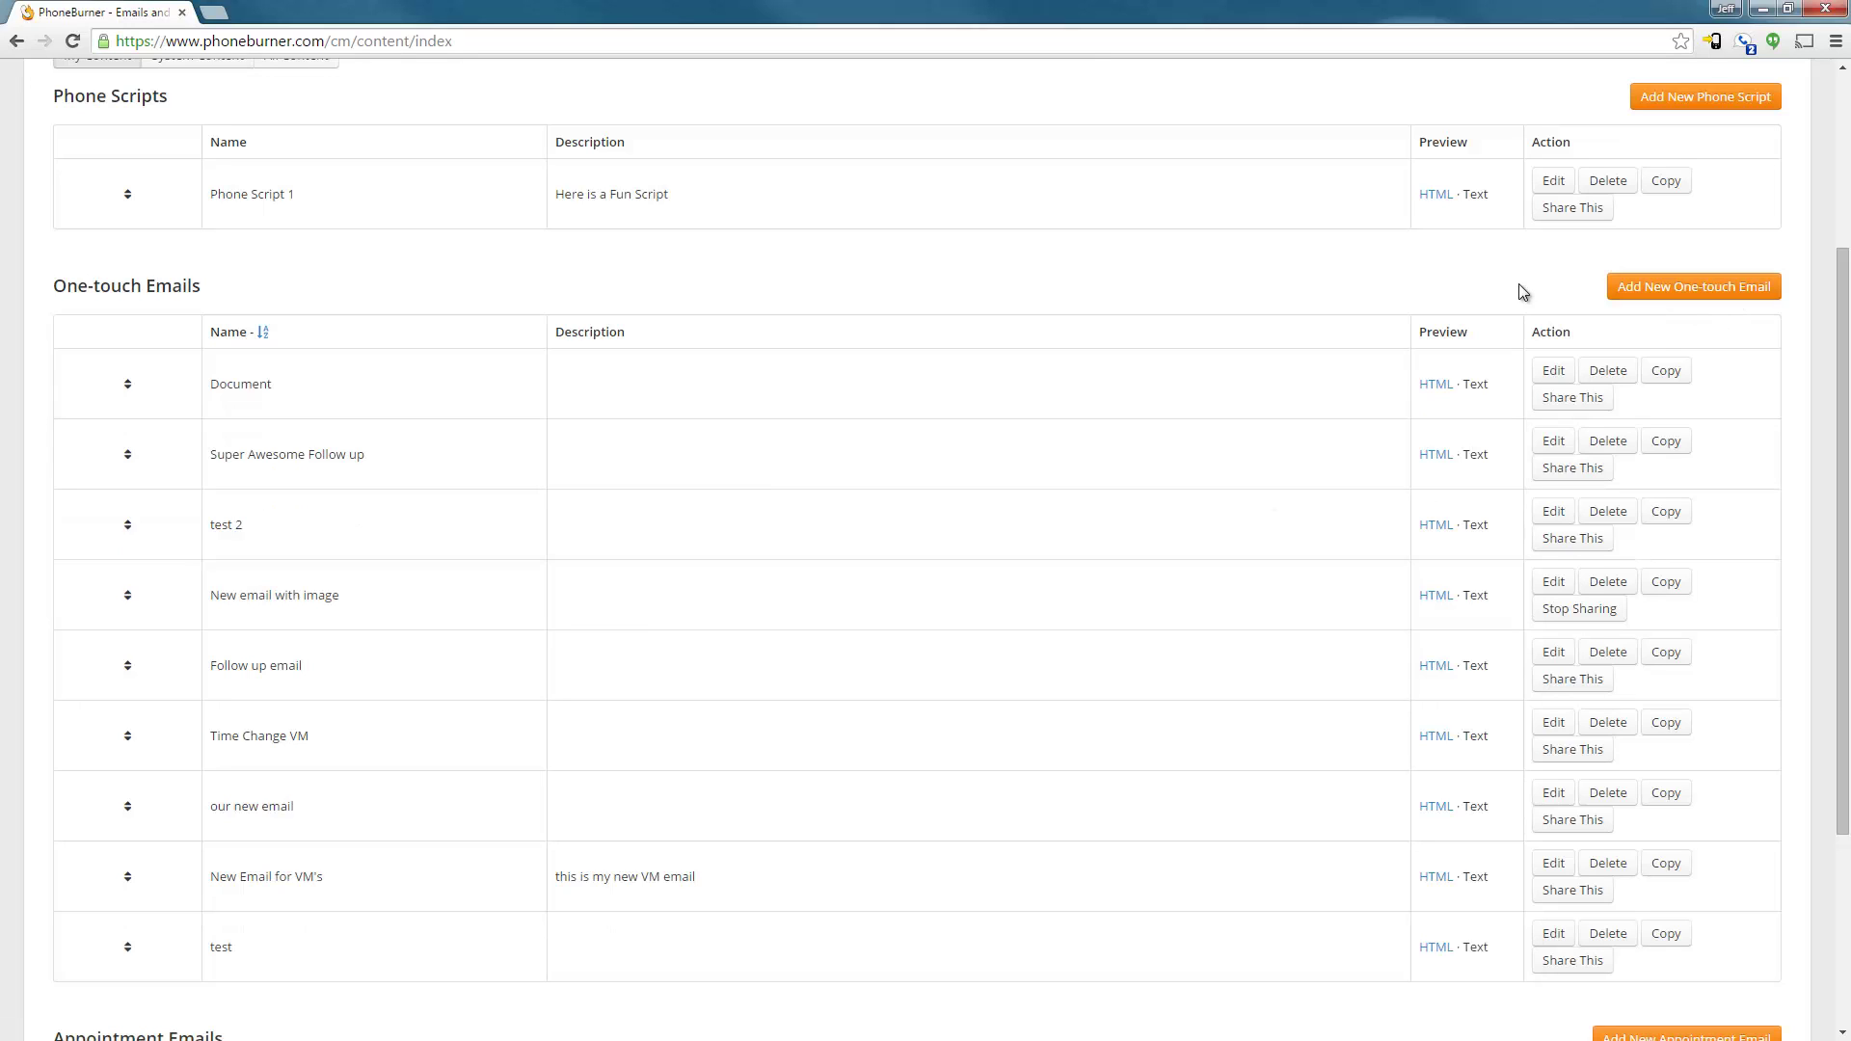
# Create a one-touch email for All Categories named 'Training Series #1' with subject 'This is your first training'
pyautogui.click(1687, 289)
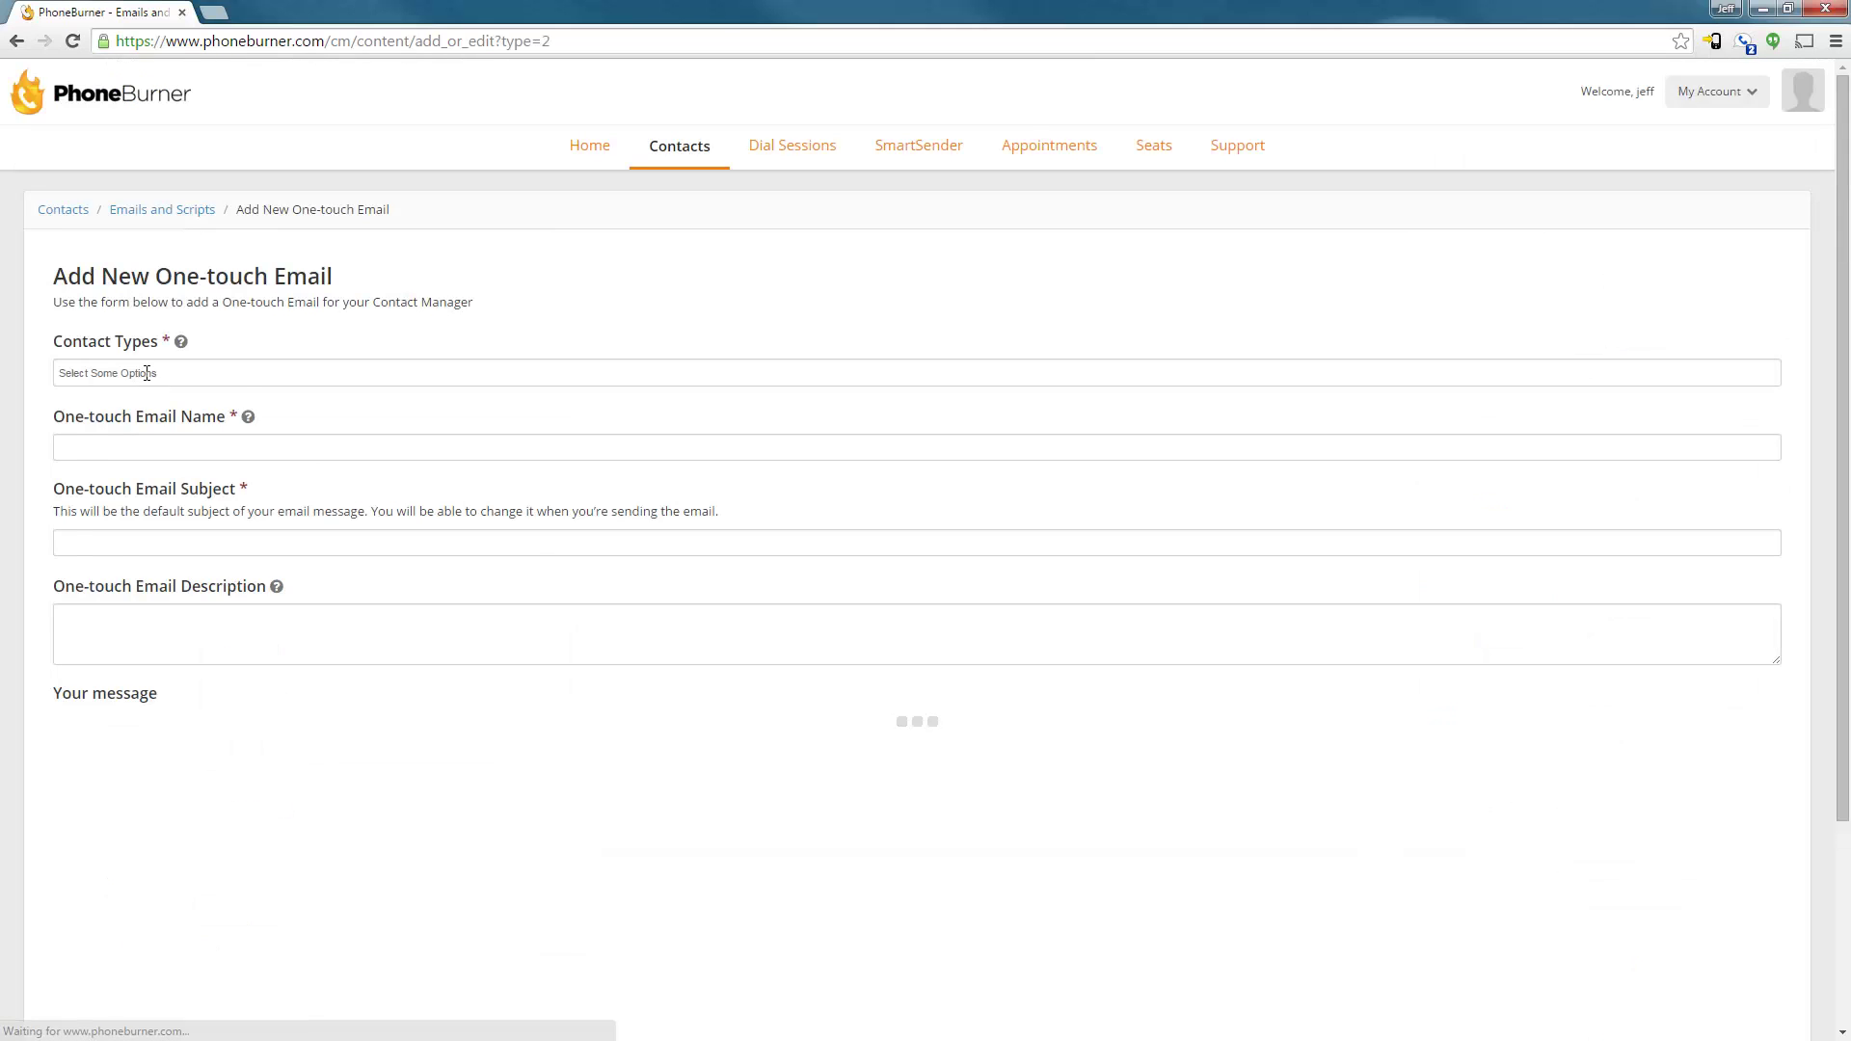
pyautogui.click(146, 372)
pyautogui.click(108, 402)
pyautogui.click(213, 450)
pyautogui.write('Training Series #1')
pyautogui.click(239, 543)
pyautogui.write('This is your first training')
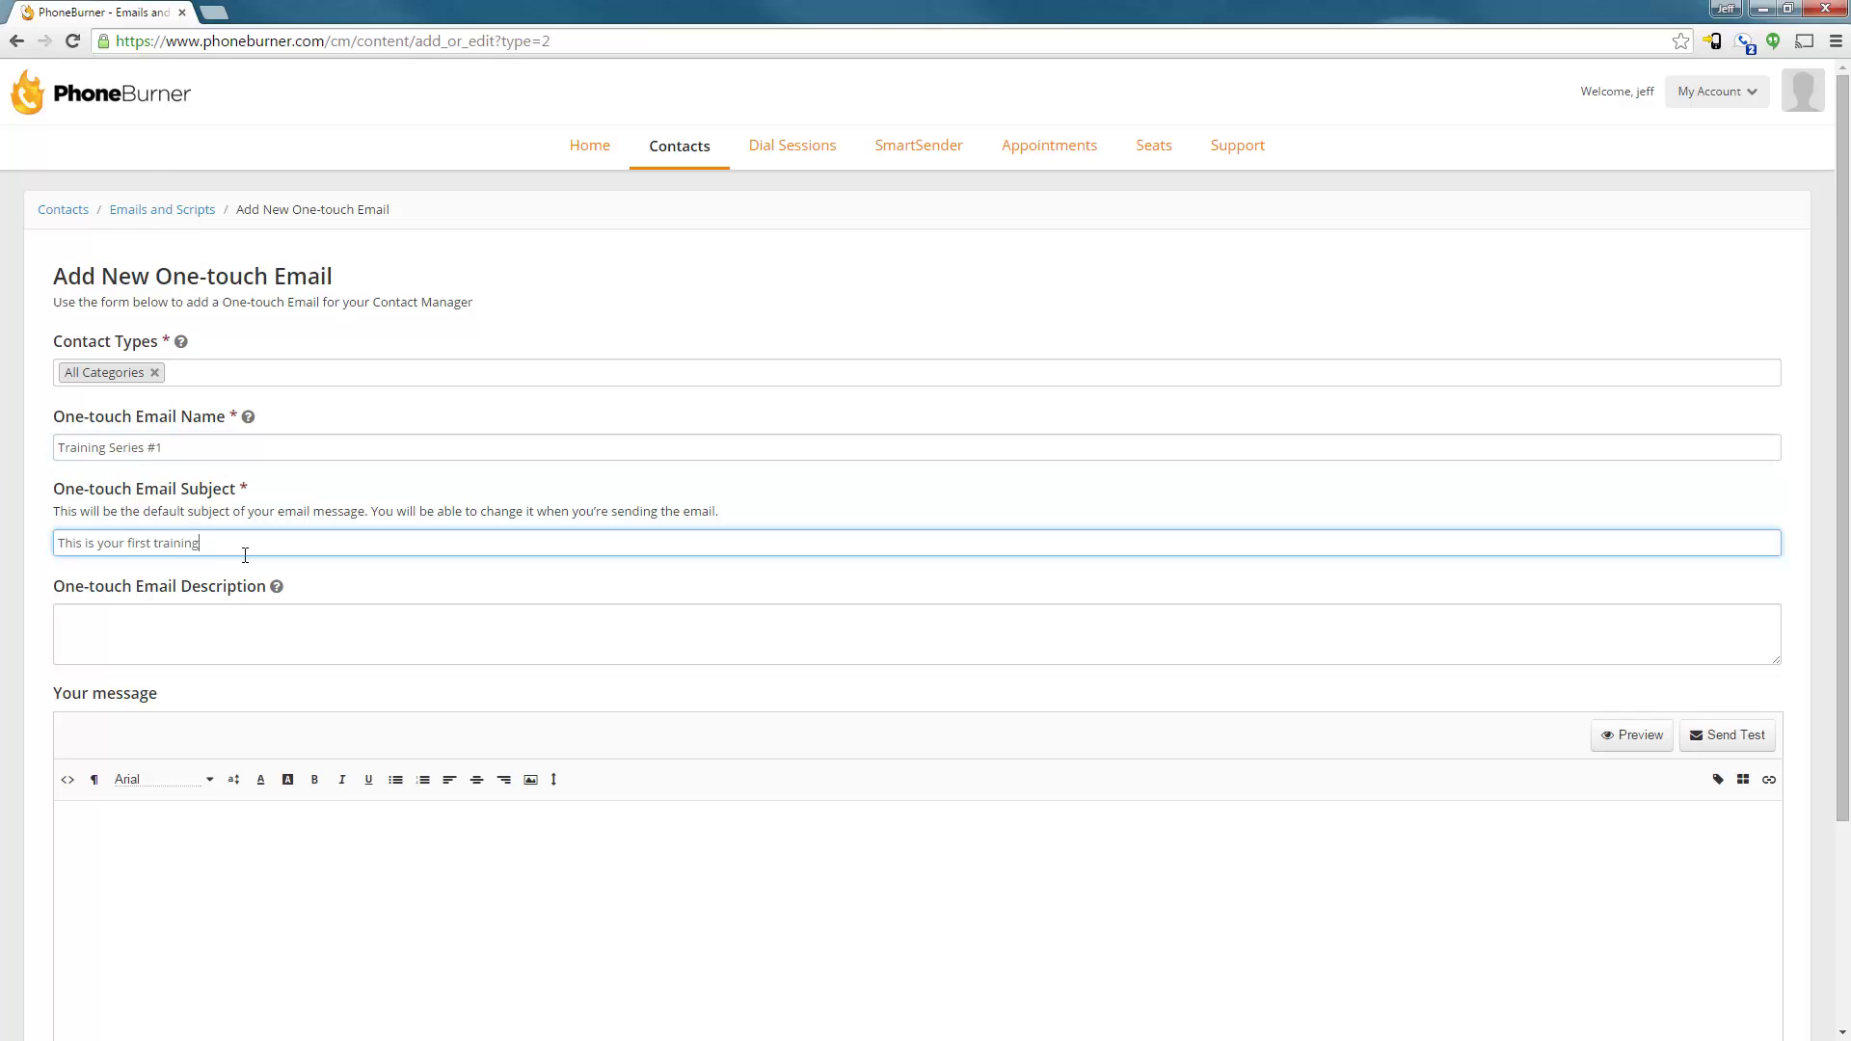
pyautogui.scroll(-3, 212, 617)
pyautogui.click(169, 663)
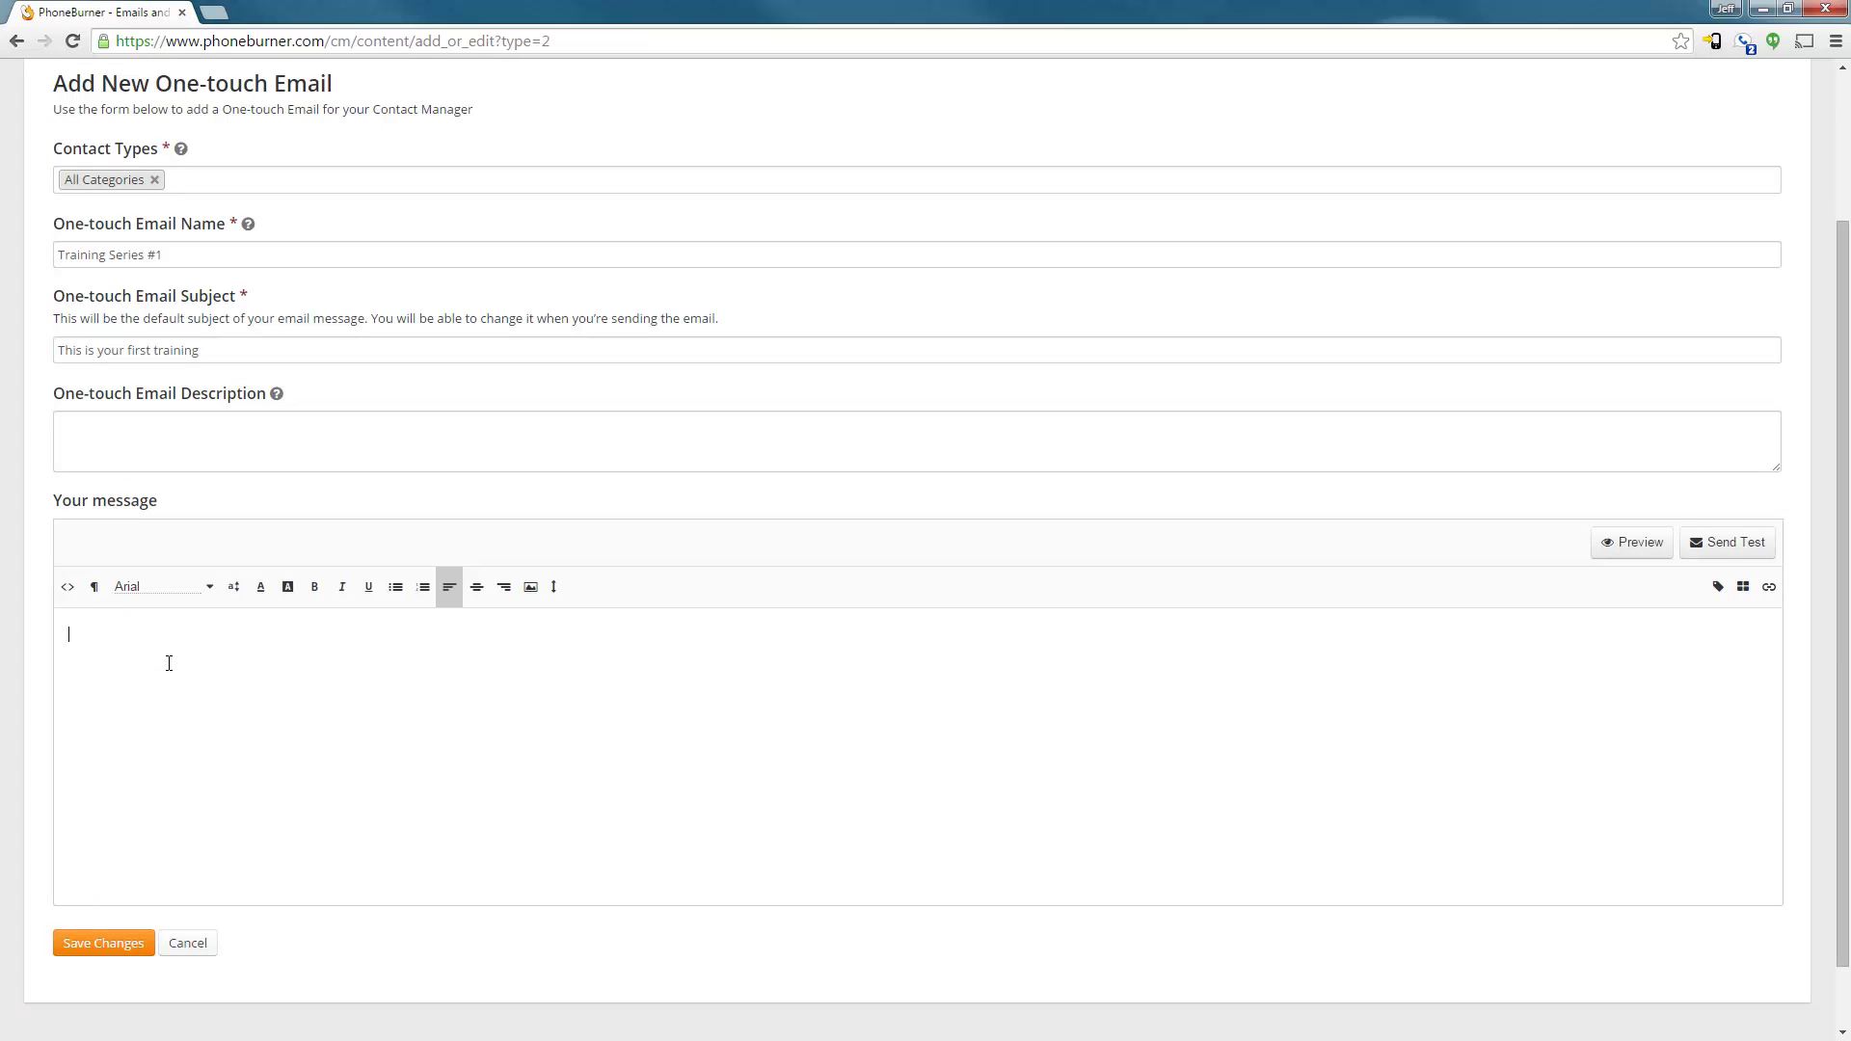
# Add the Recipient's First Name tag and training line to the email body, then bring up the SmartPack picker
pyautogui.click(1718, 589)
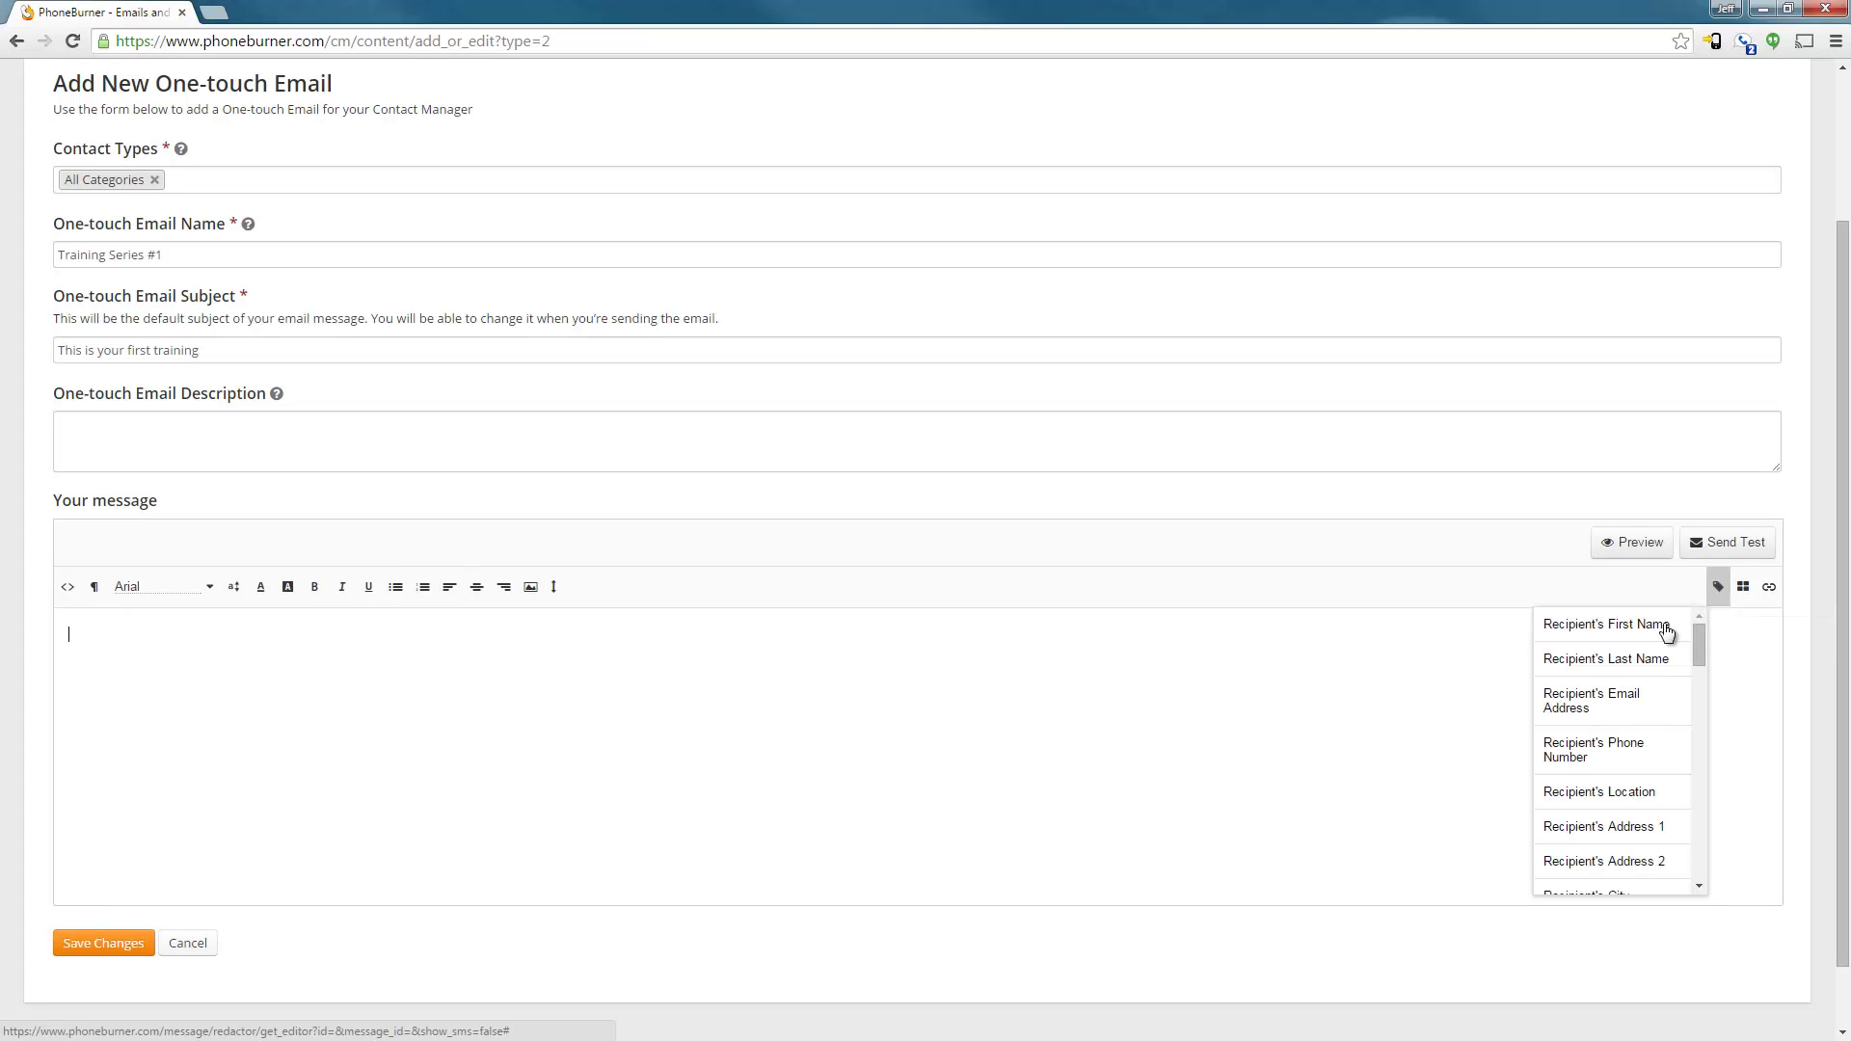
pyautogui.click(1621, 625)
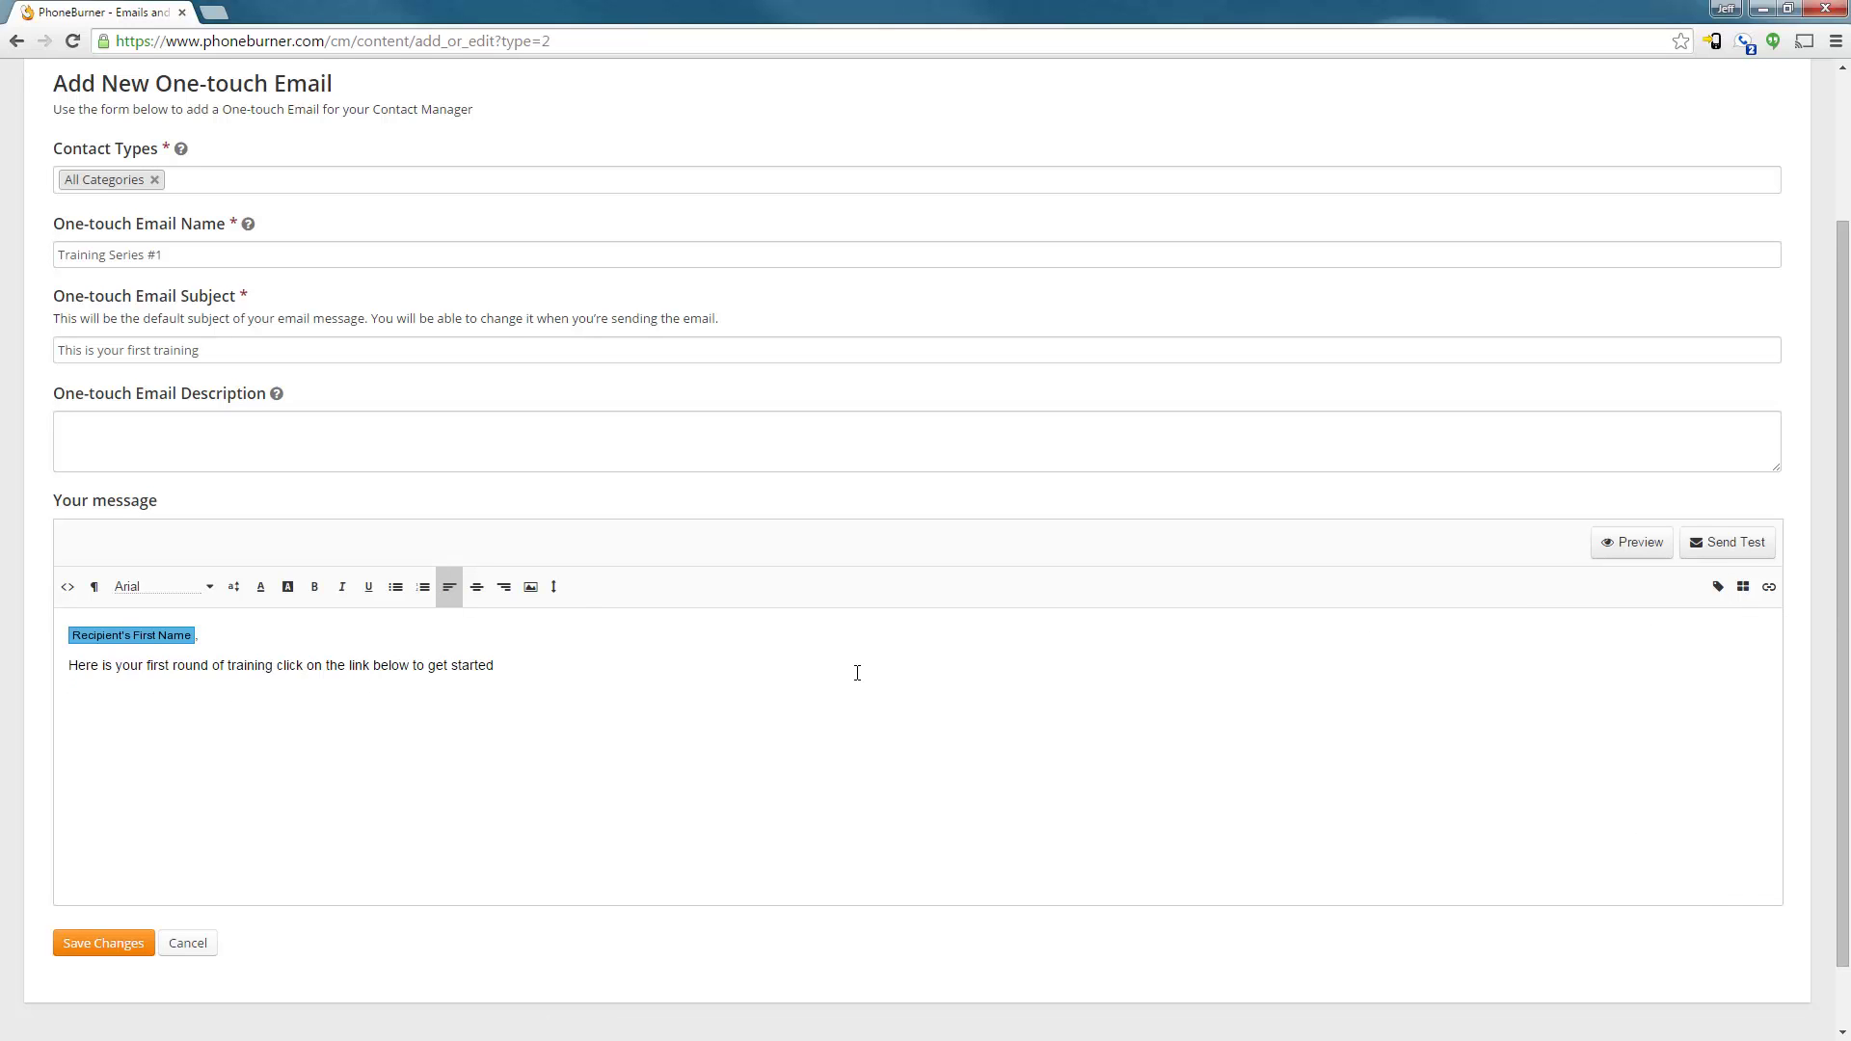
pyautogui.press('Return')
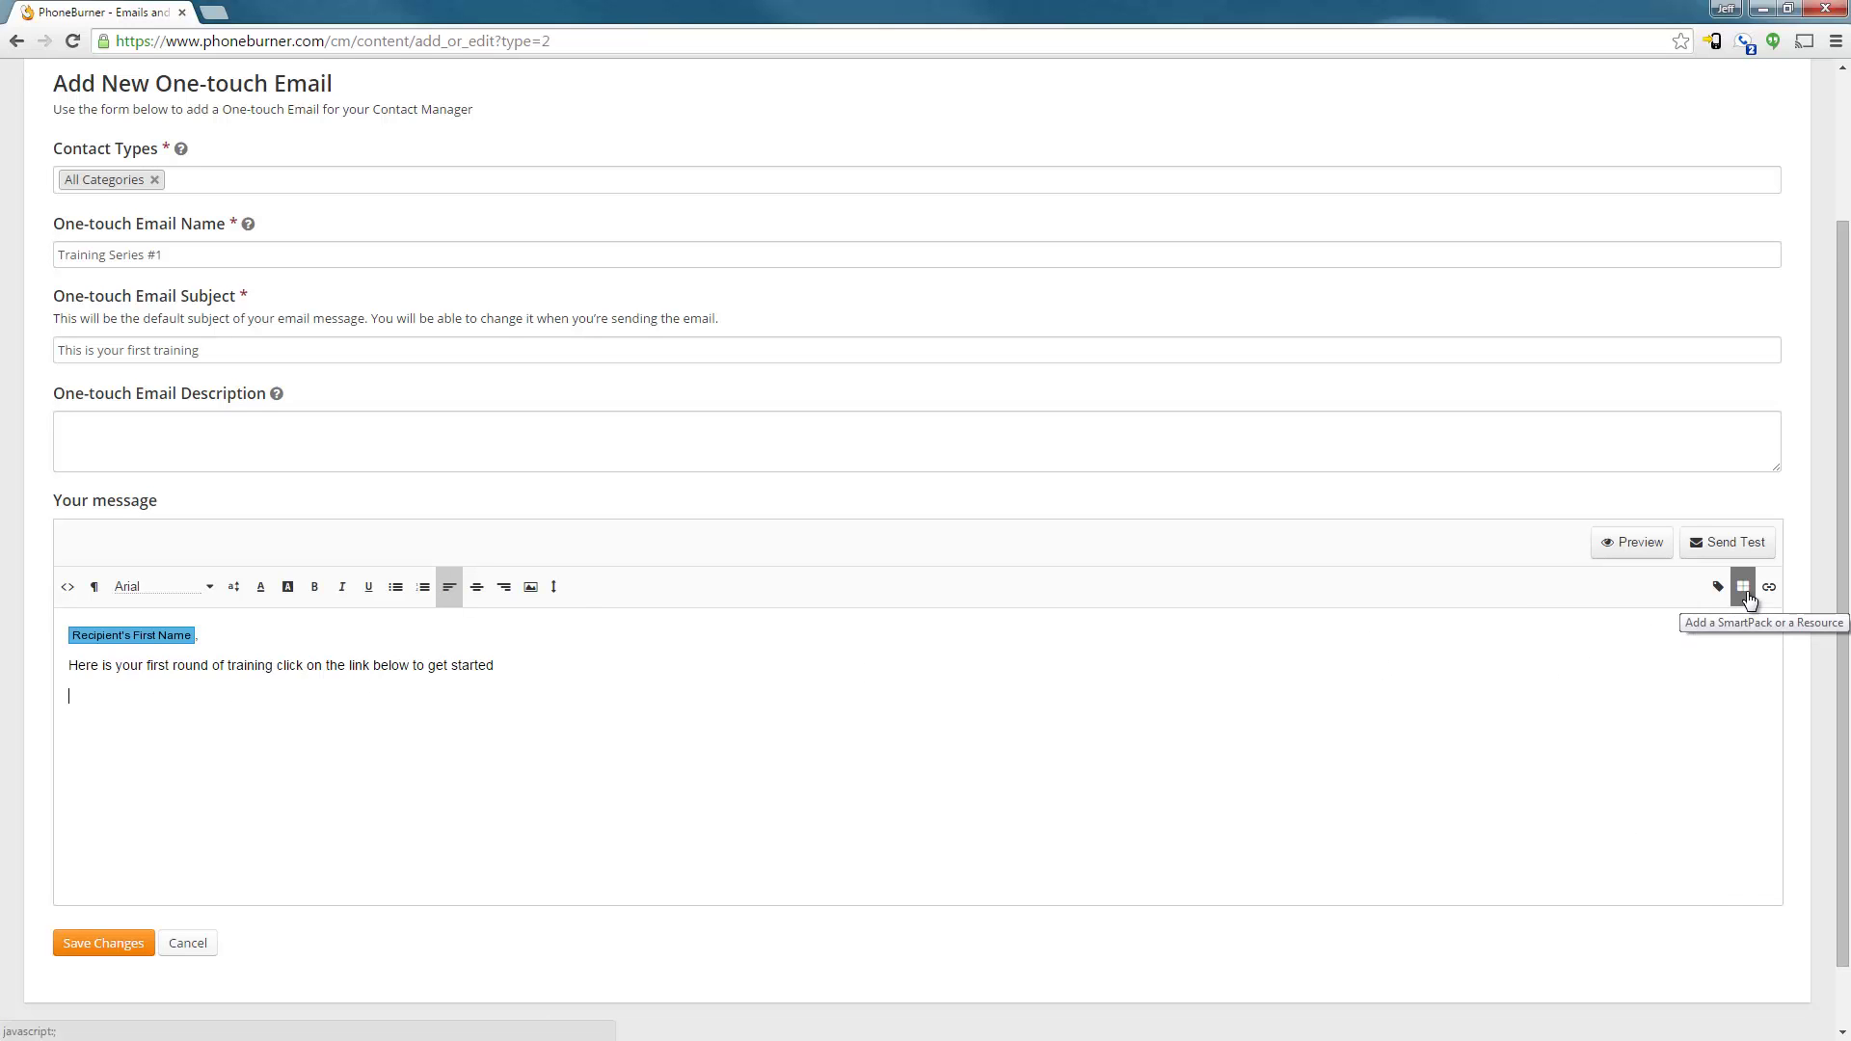
pyautogui.click(1745, 592)
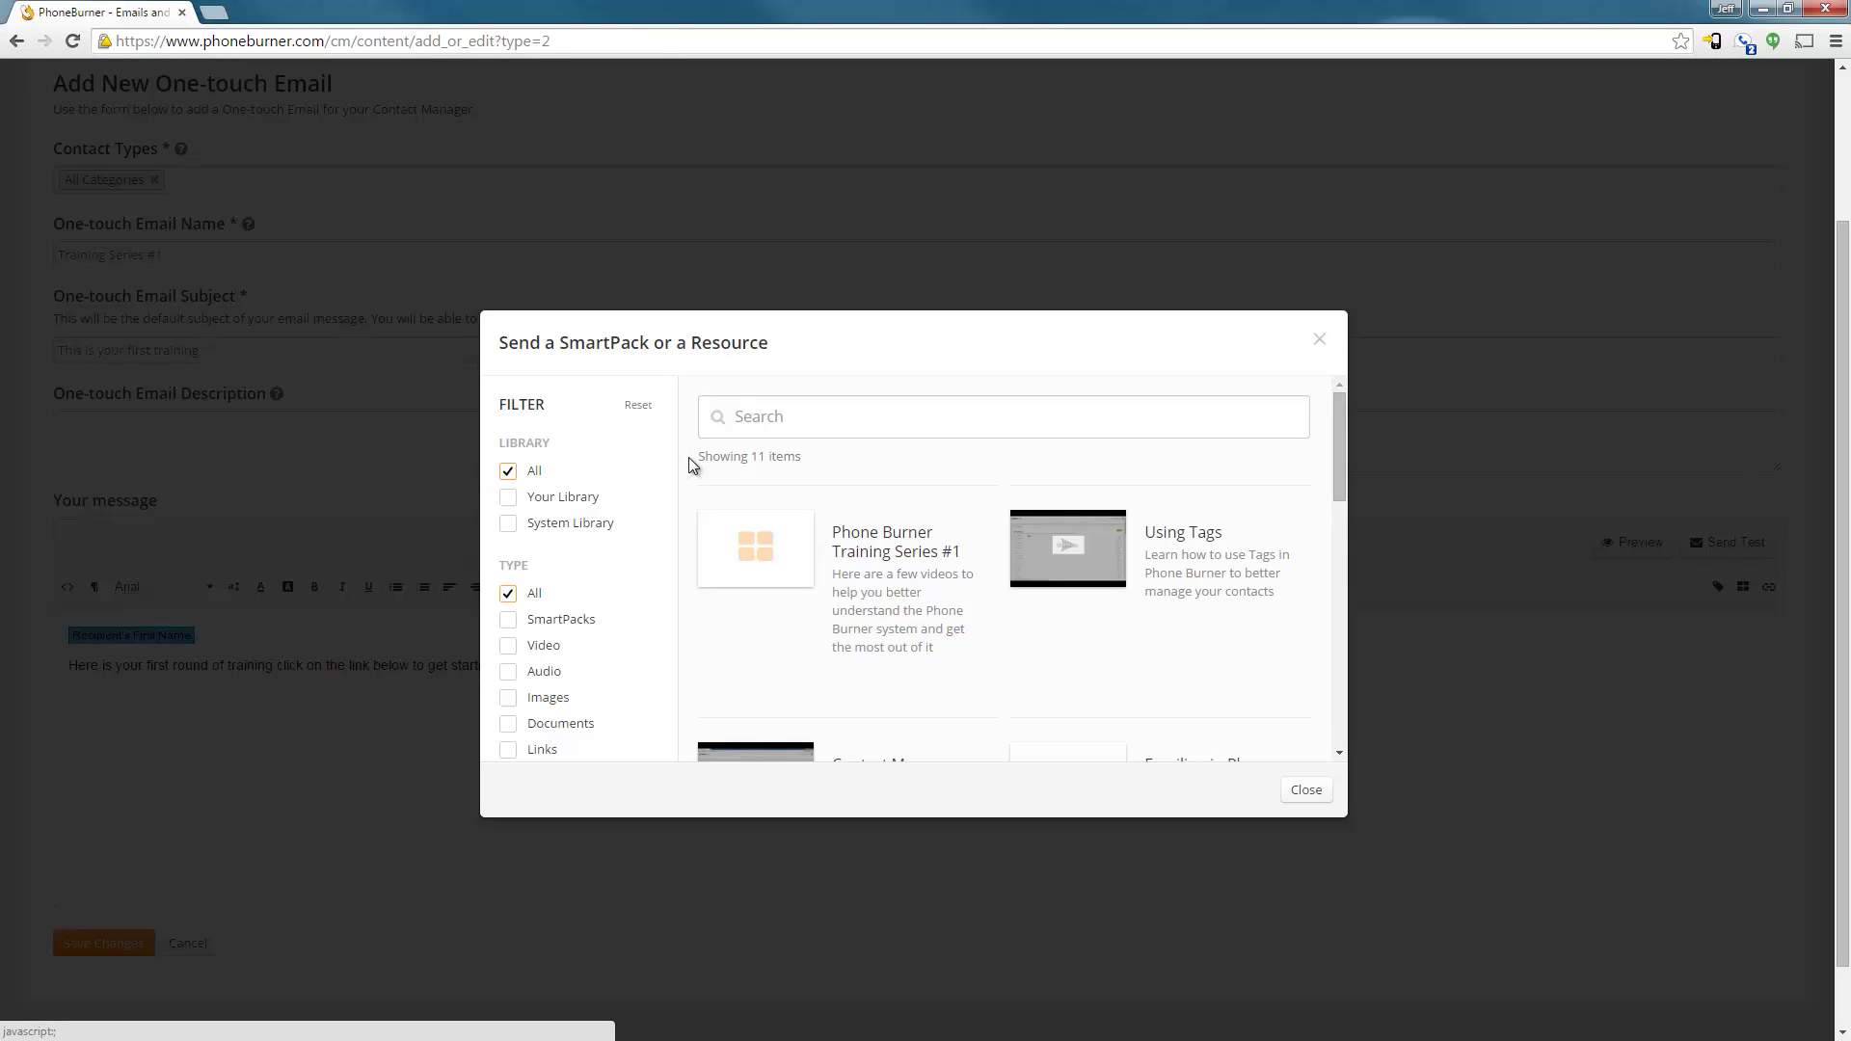
# Filter SmartPacks to the Training Series category and add the Phone Burner Training Series #1 link
pyautogui.scroll(-3, 583, 477)
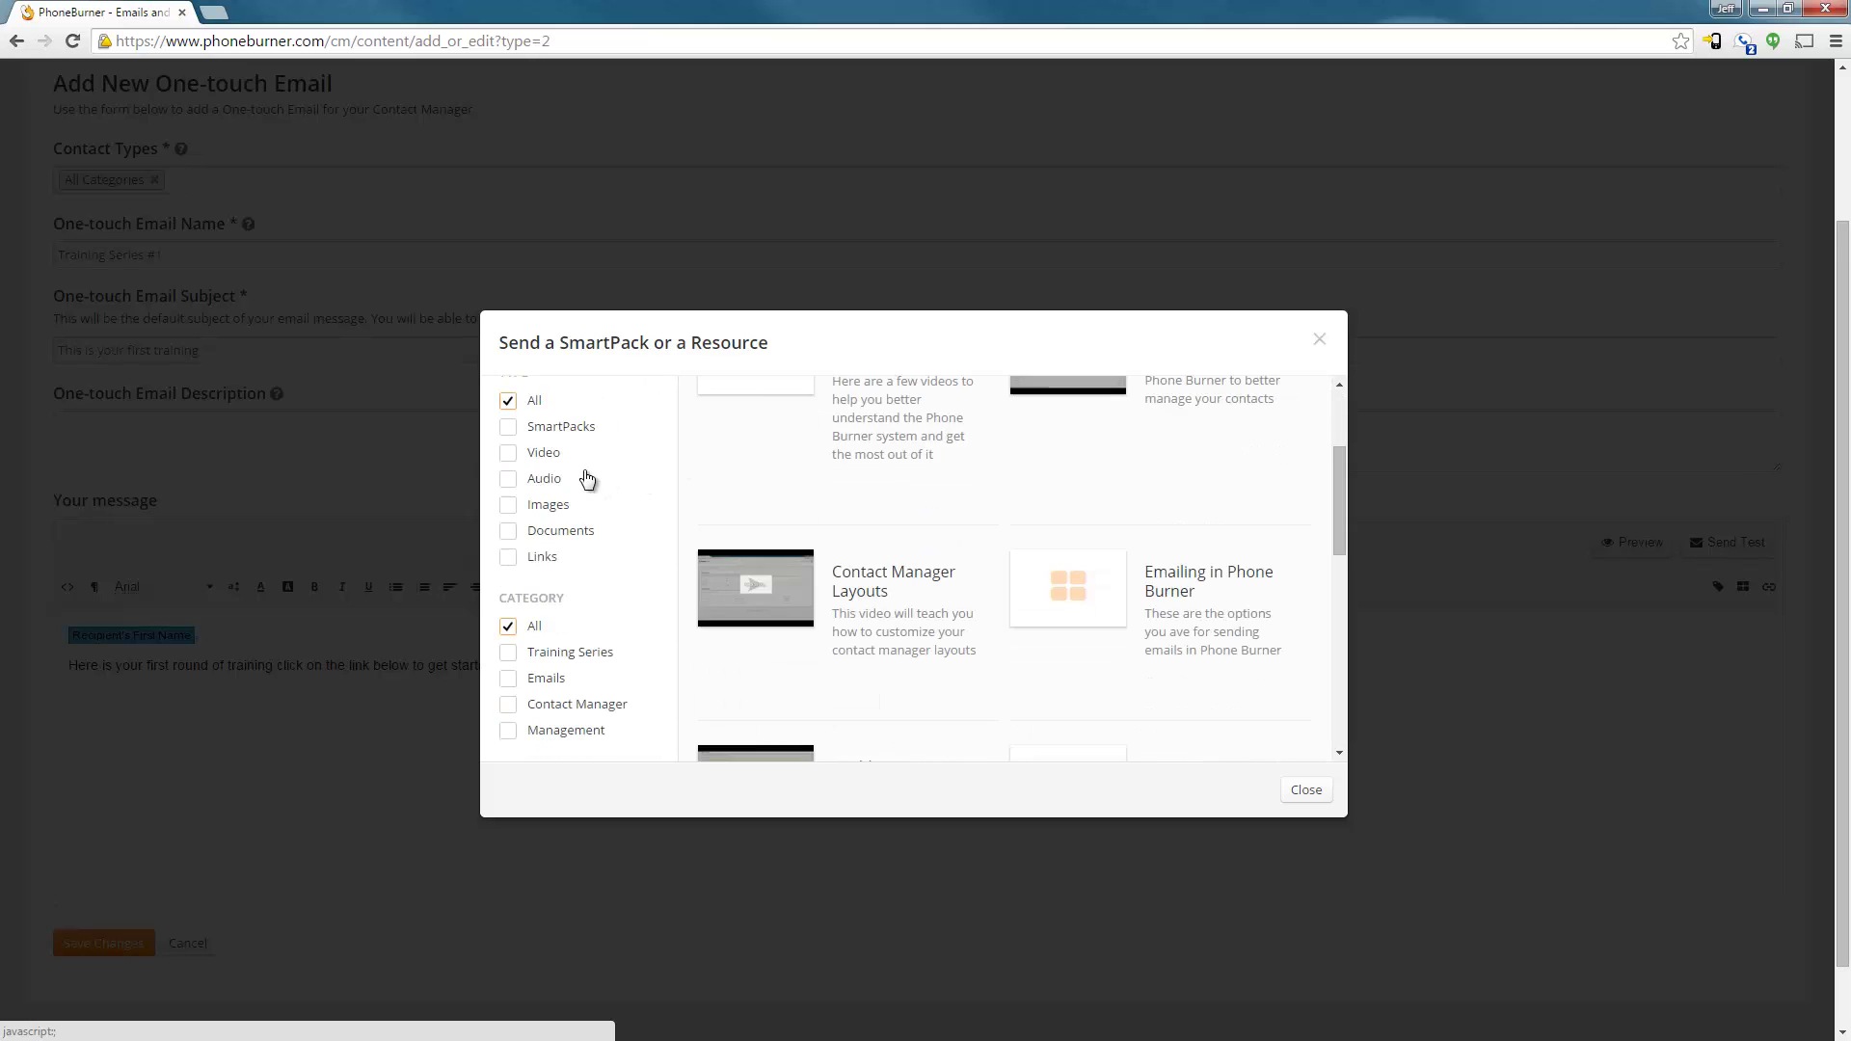
pyautogui.scroll(-1, 584, 476)
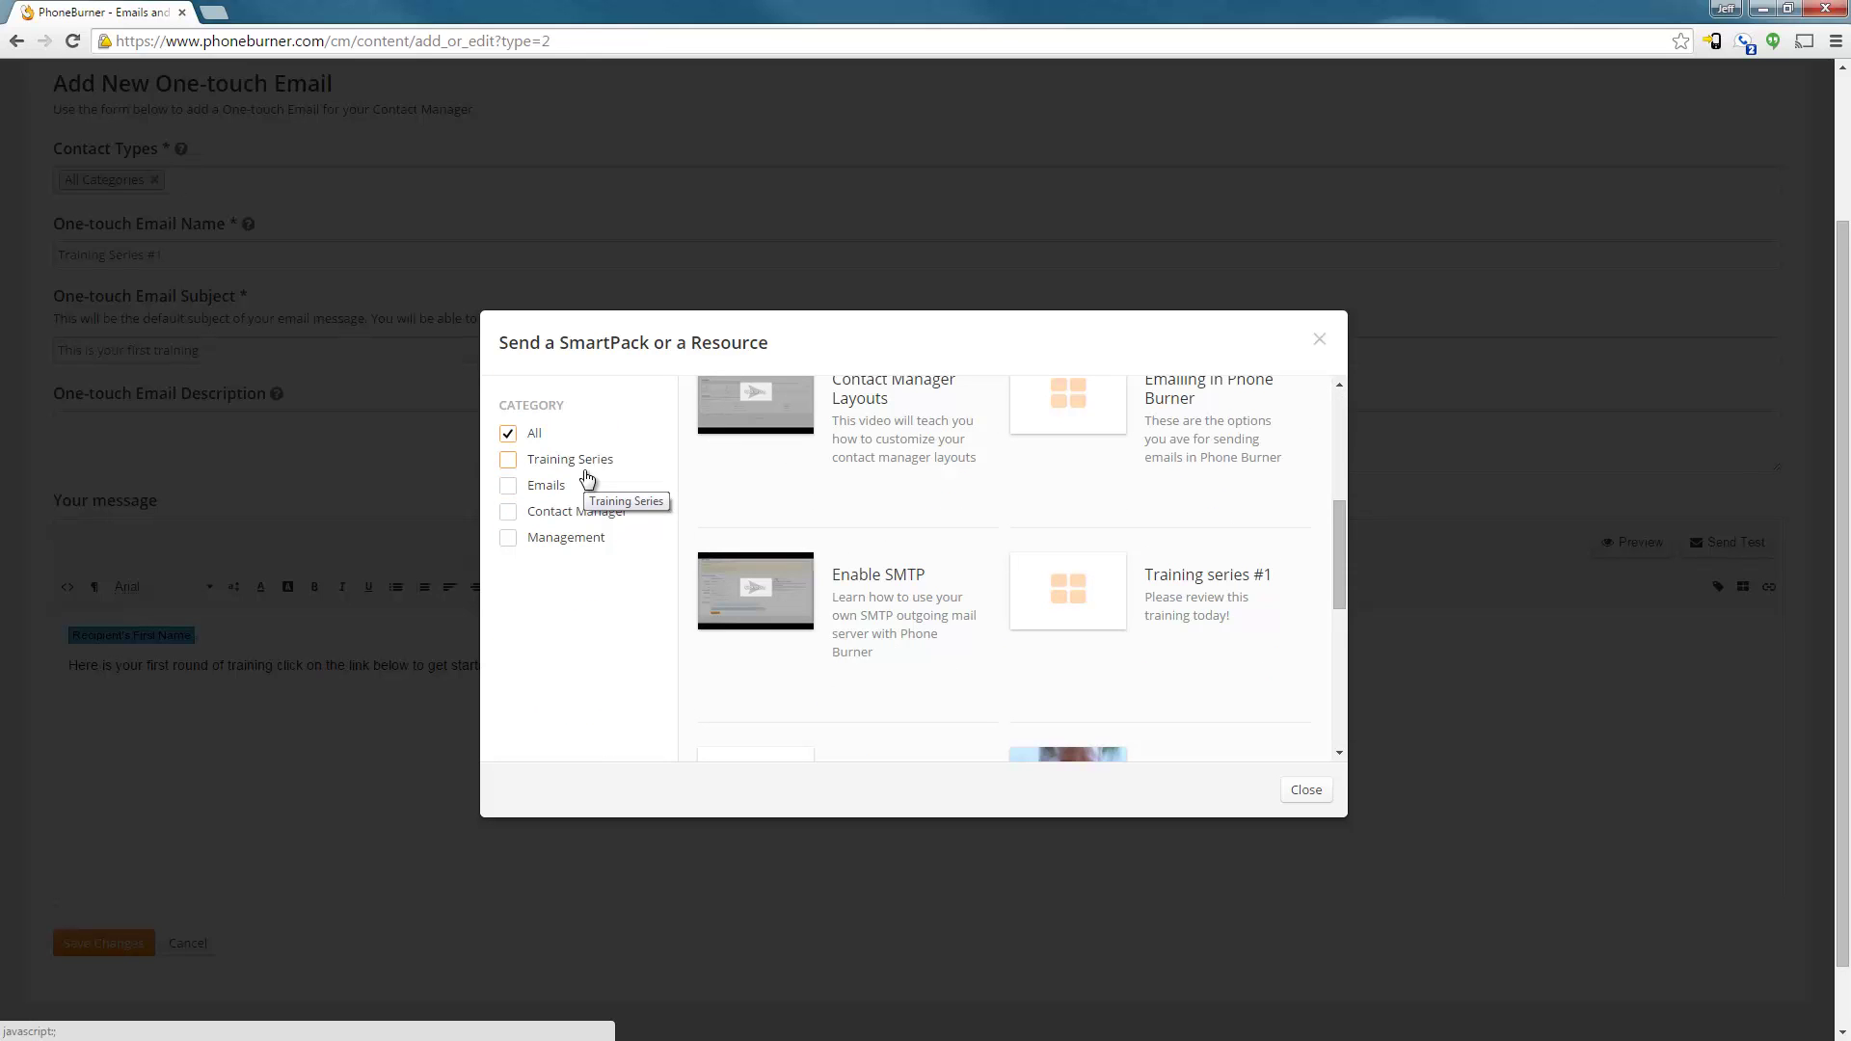
pyautogui.click(508, 462)
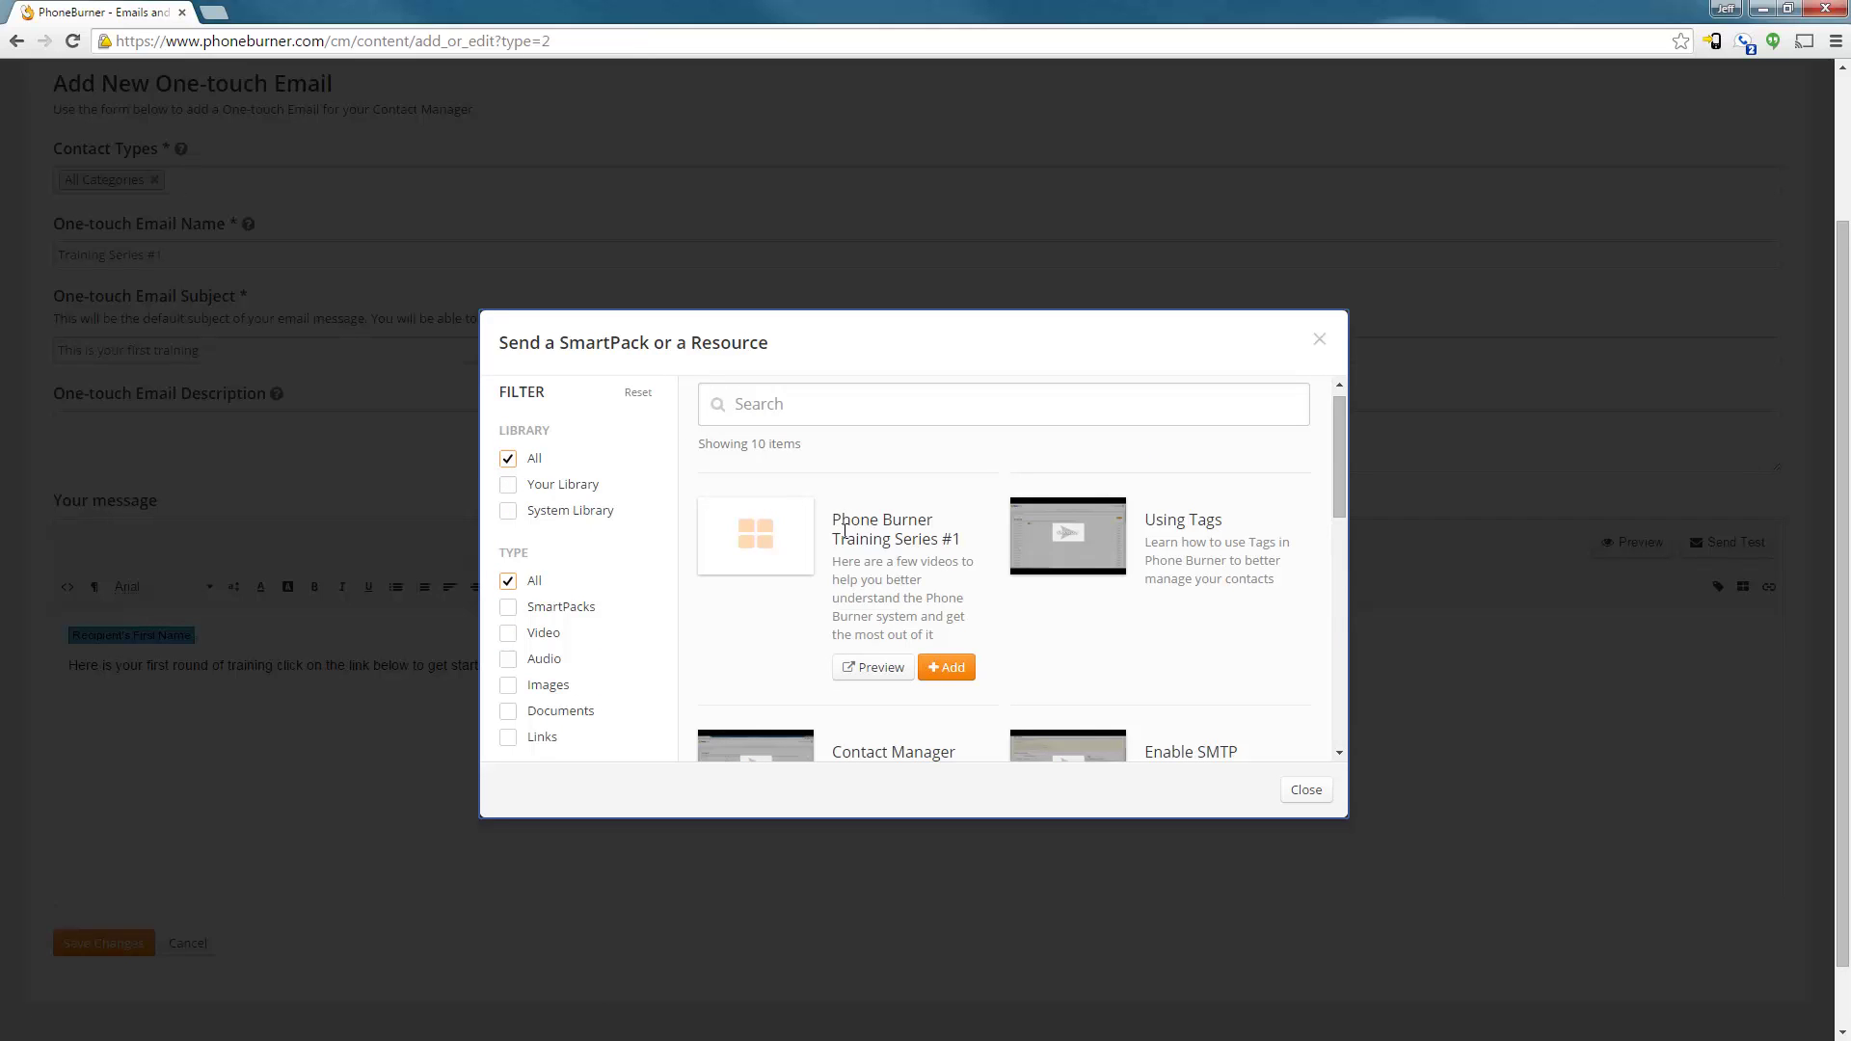
pyautogui.click(950, 668)
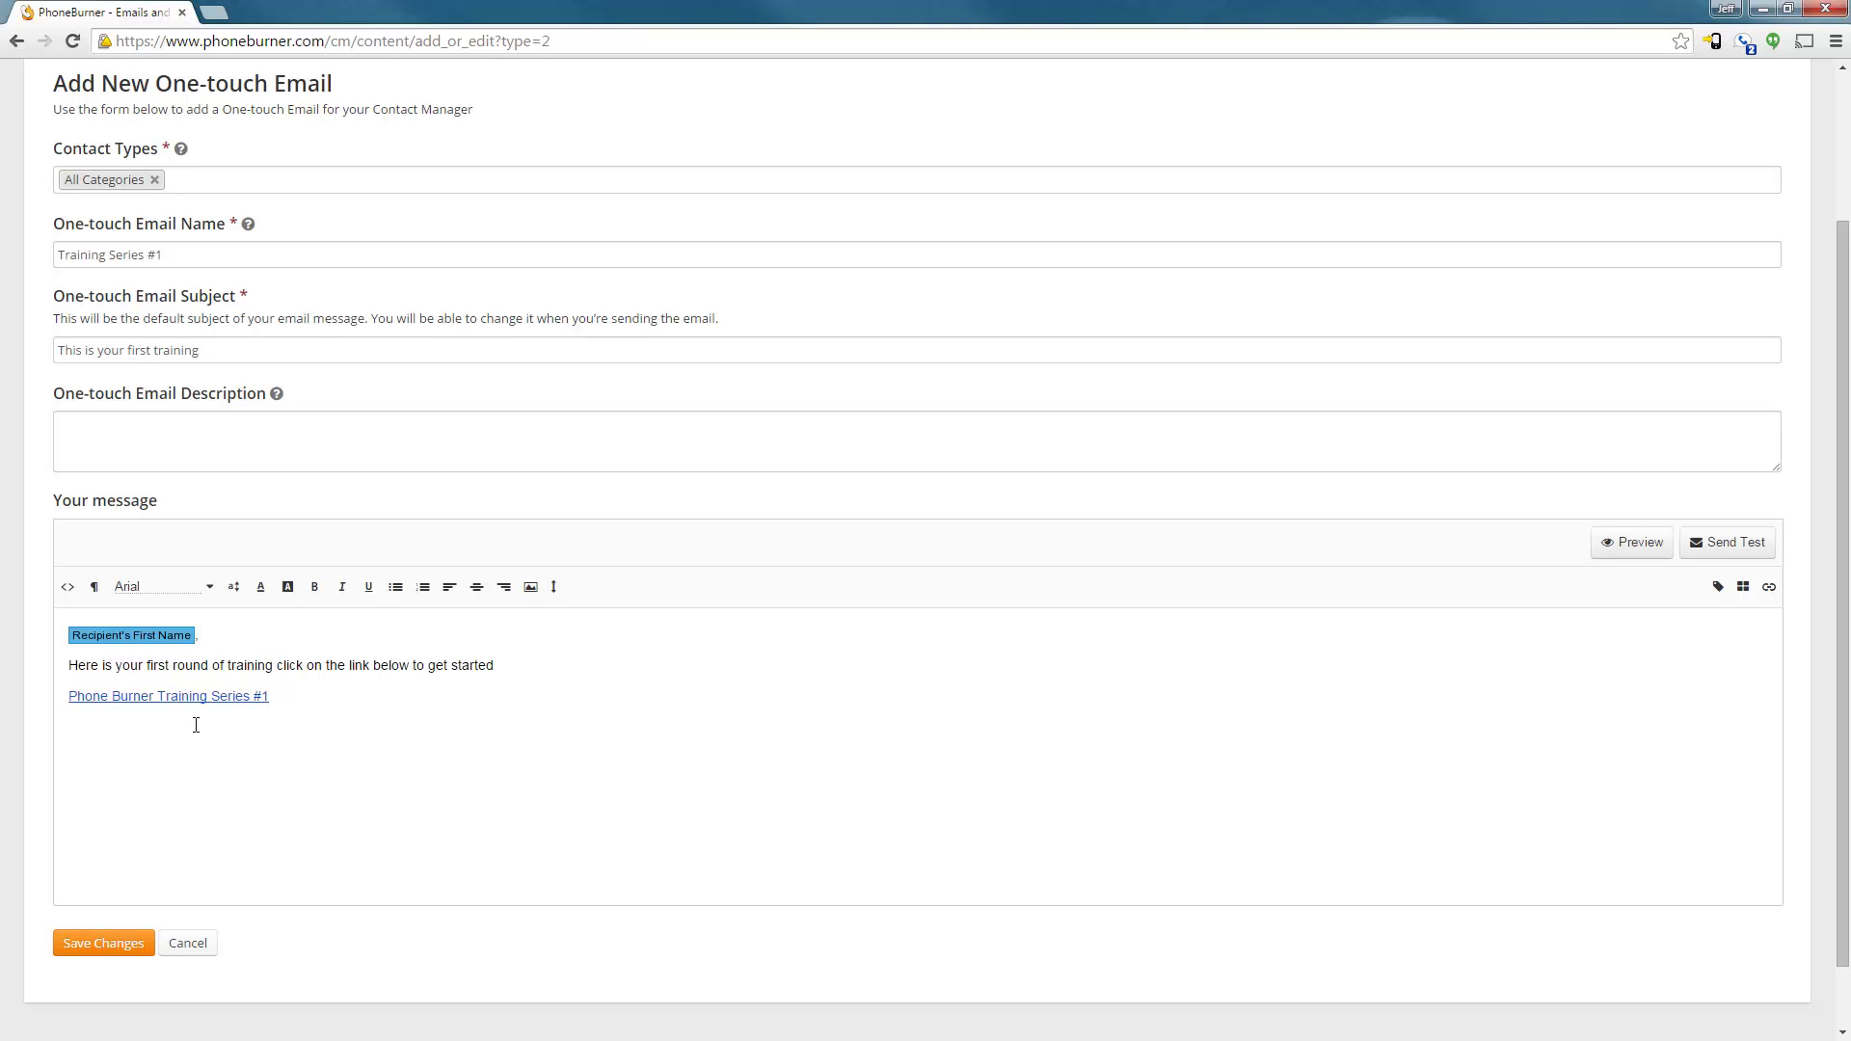
# Below the SmartPack link, sign off with Sender's First Name, Last Name and Phone Number tags
pyautogui.click(301, 697)
pyautogui.click(1712, 588)
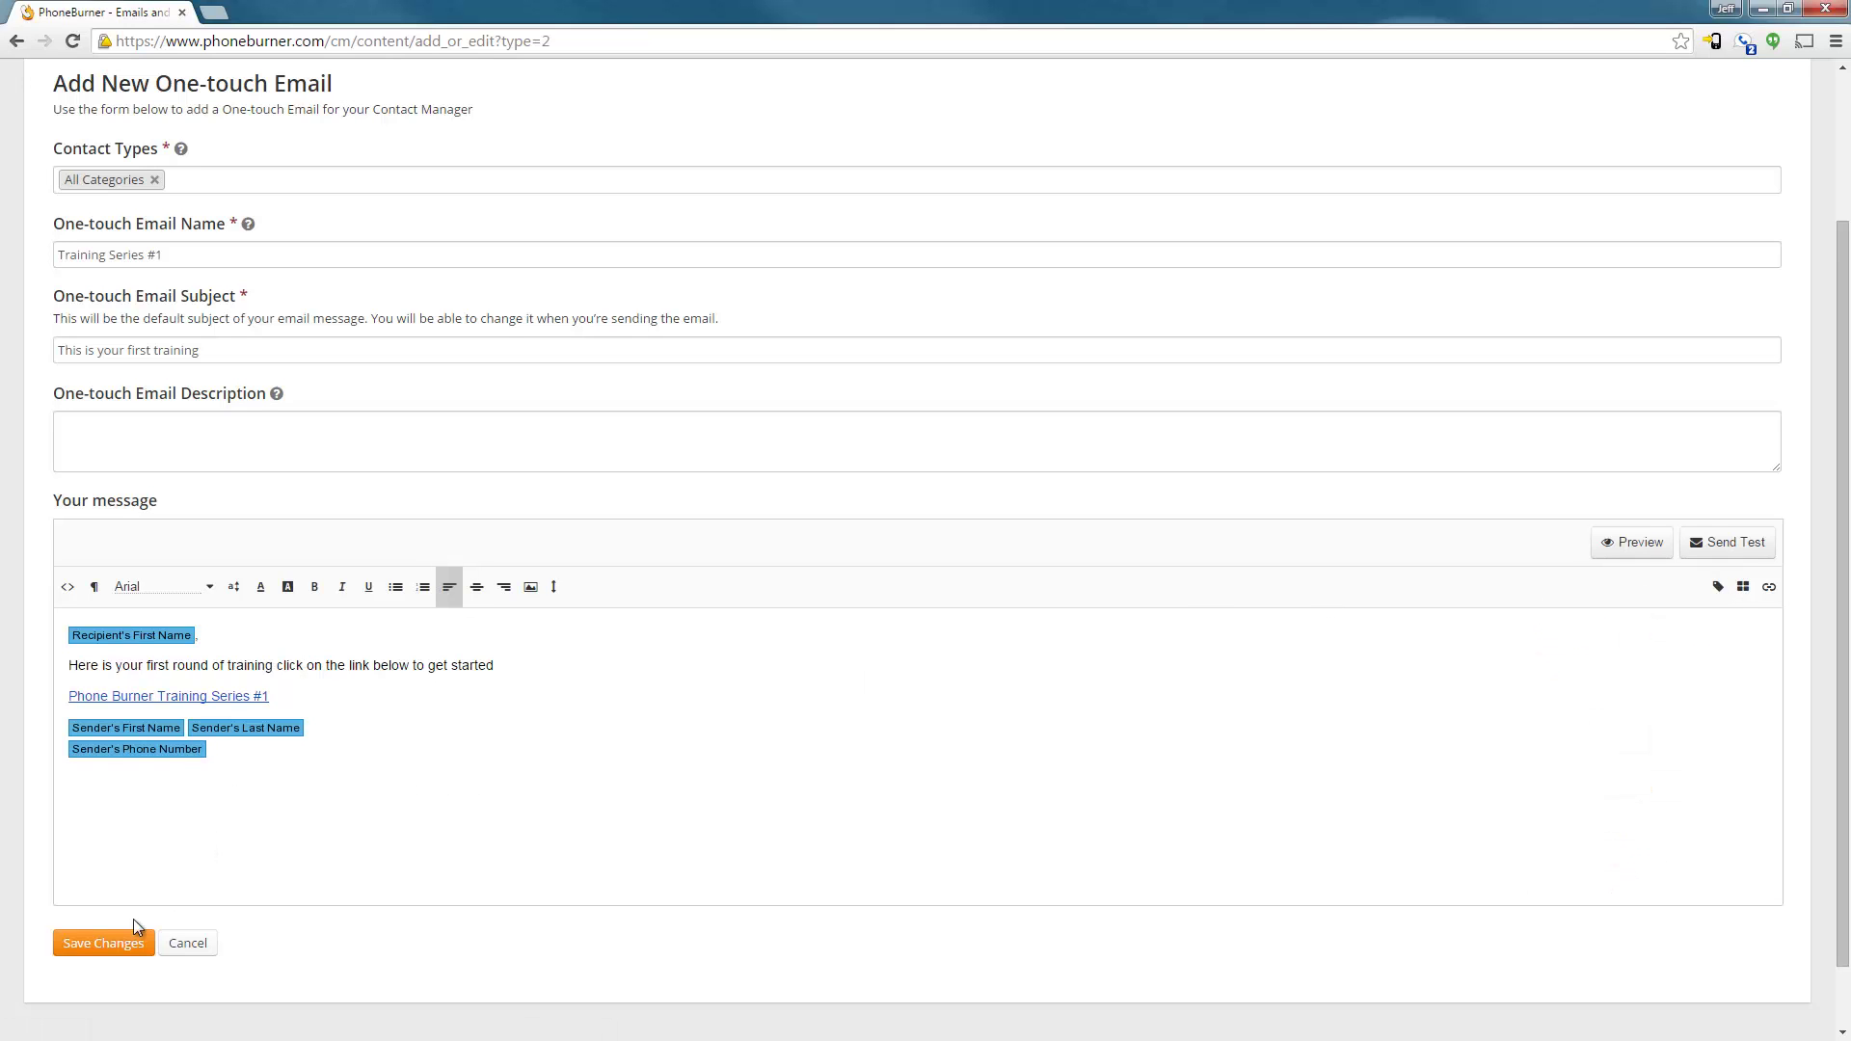
pyautogui.scroll(-1, 515, 642)
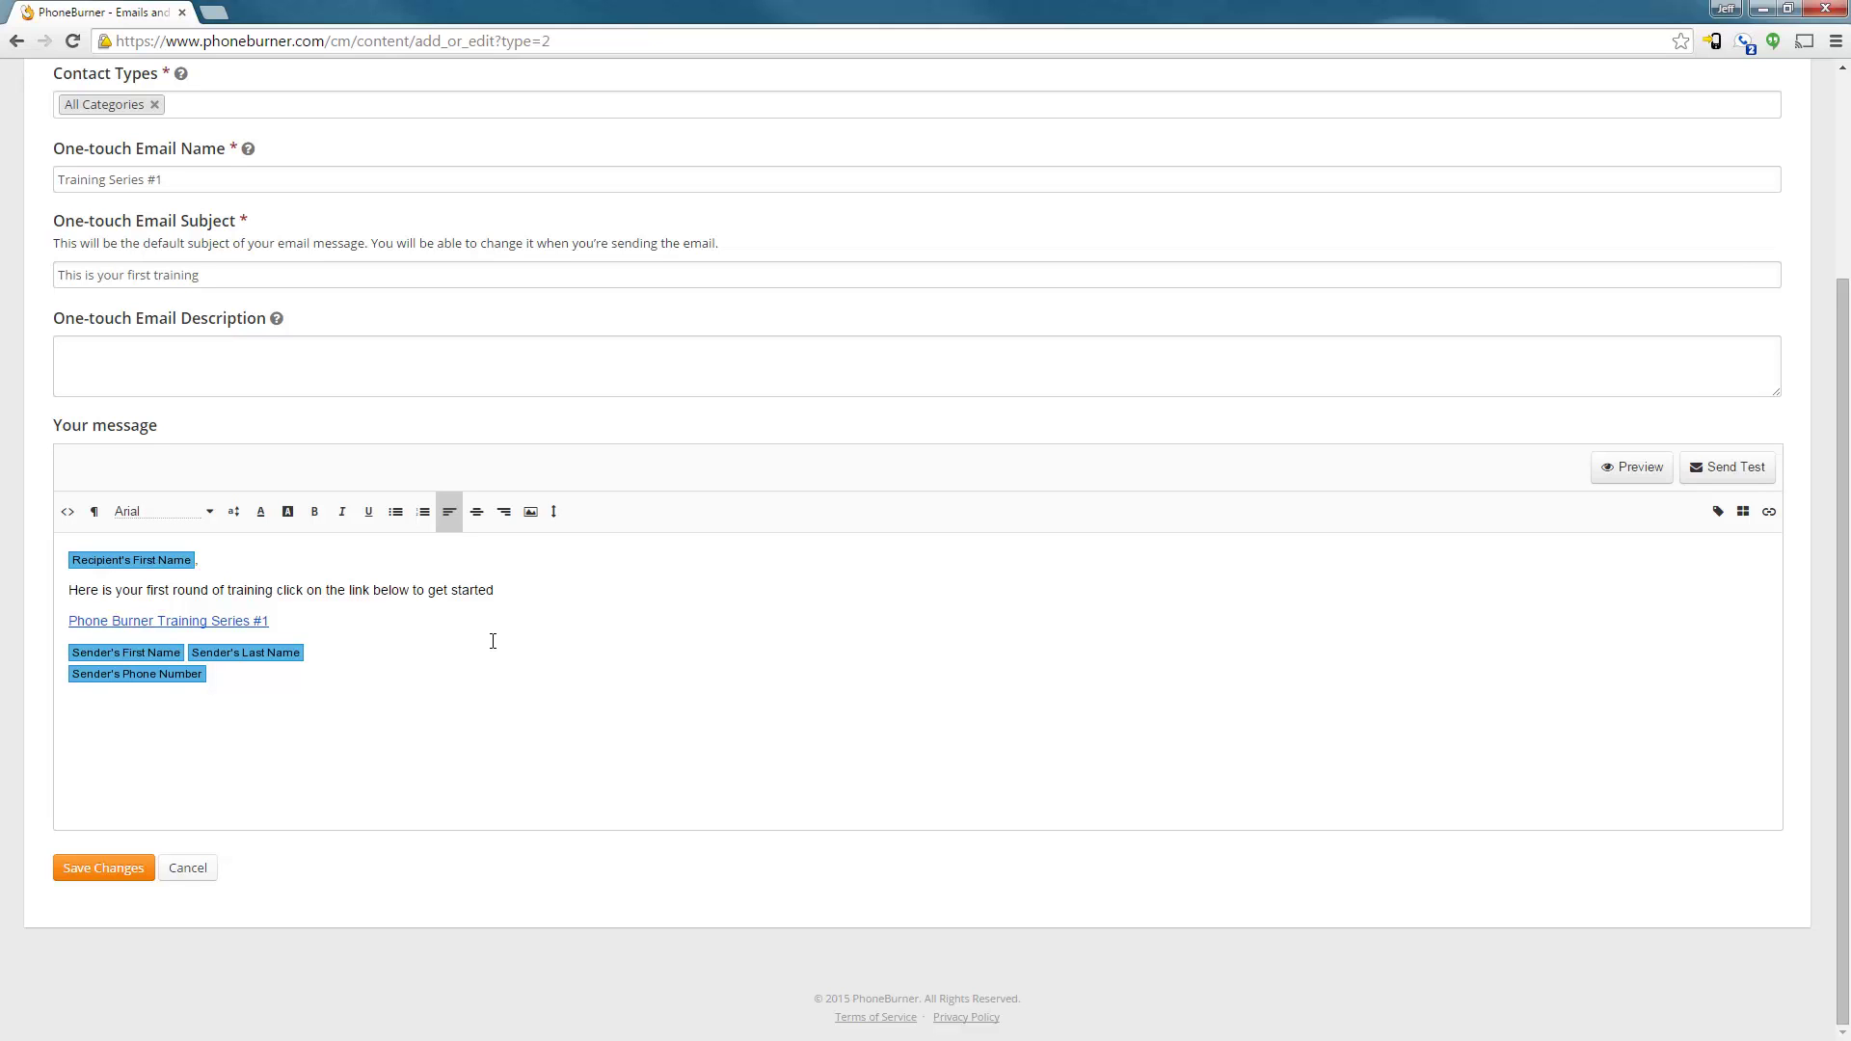
pyautogui.scroll(4, 492, 641)
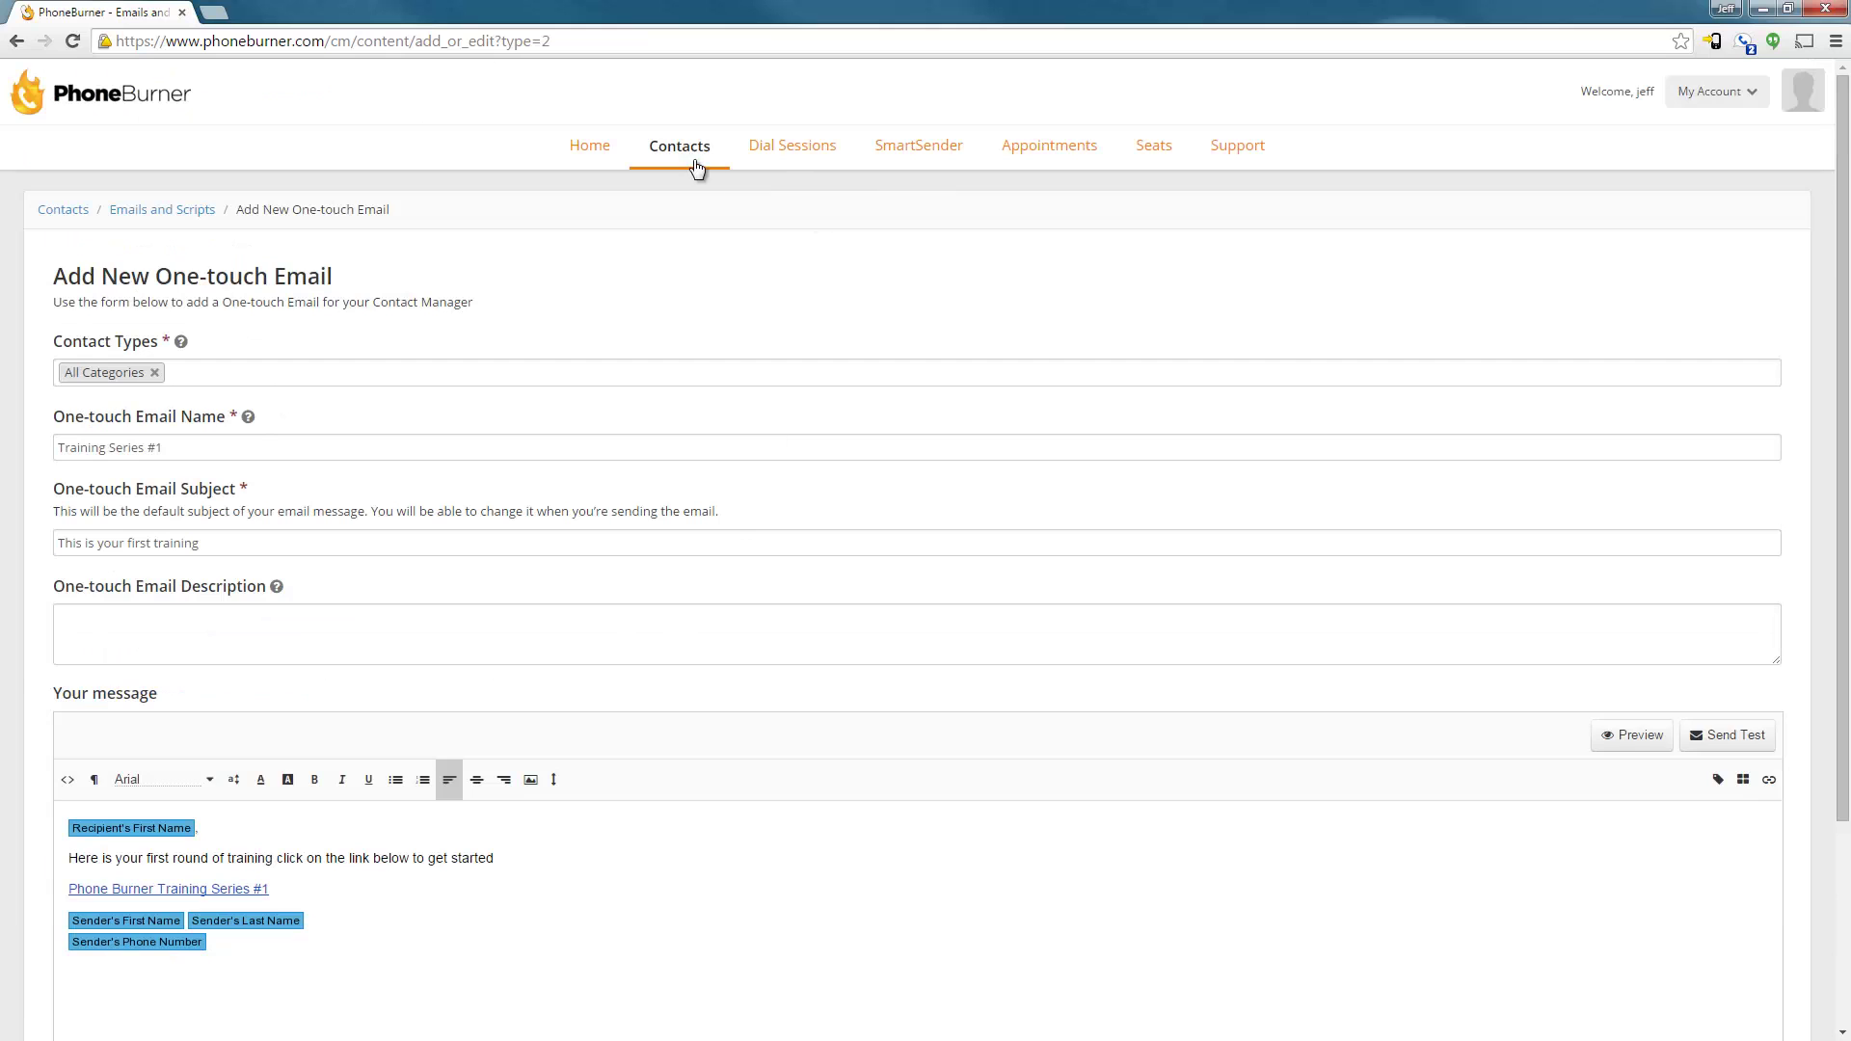
# Send a Past Clients contact the 'Training Series #1' pre-written email from their record
pyautogui.click(694, 154)
pyautogui.click(416, 332)
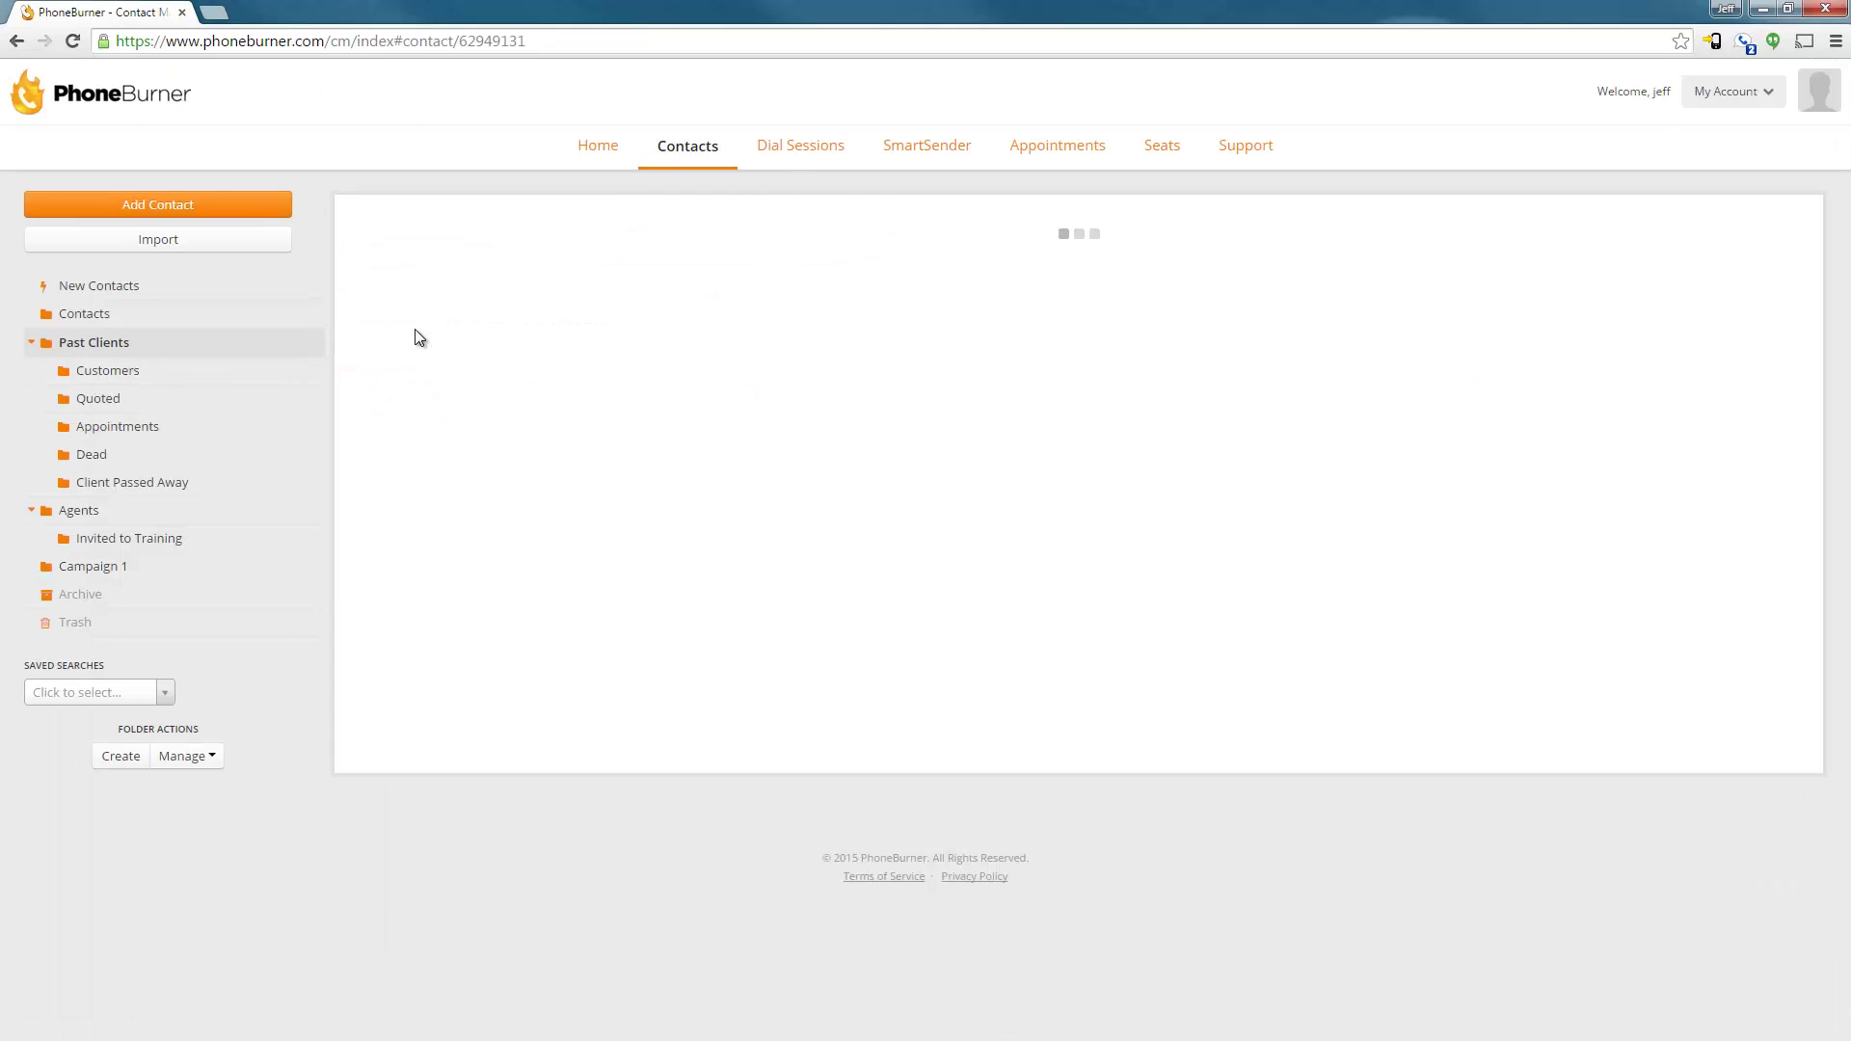
pyautogui.click(544, 220)
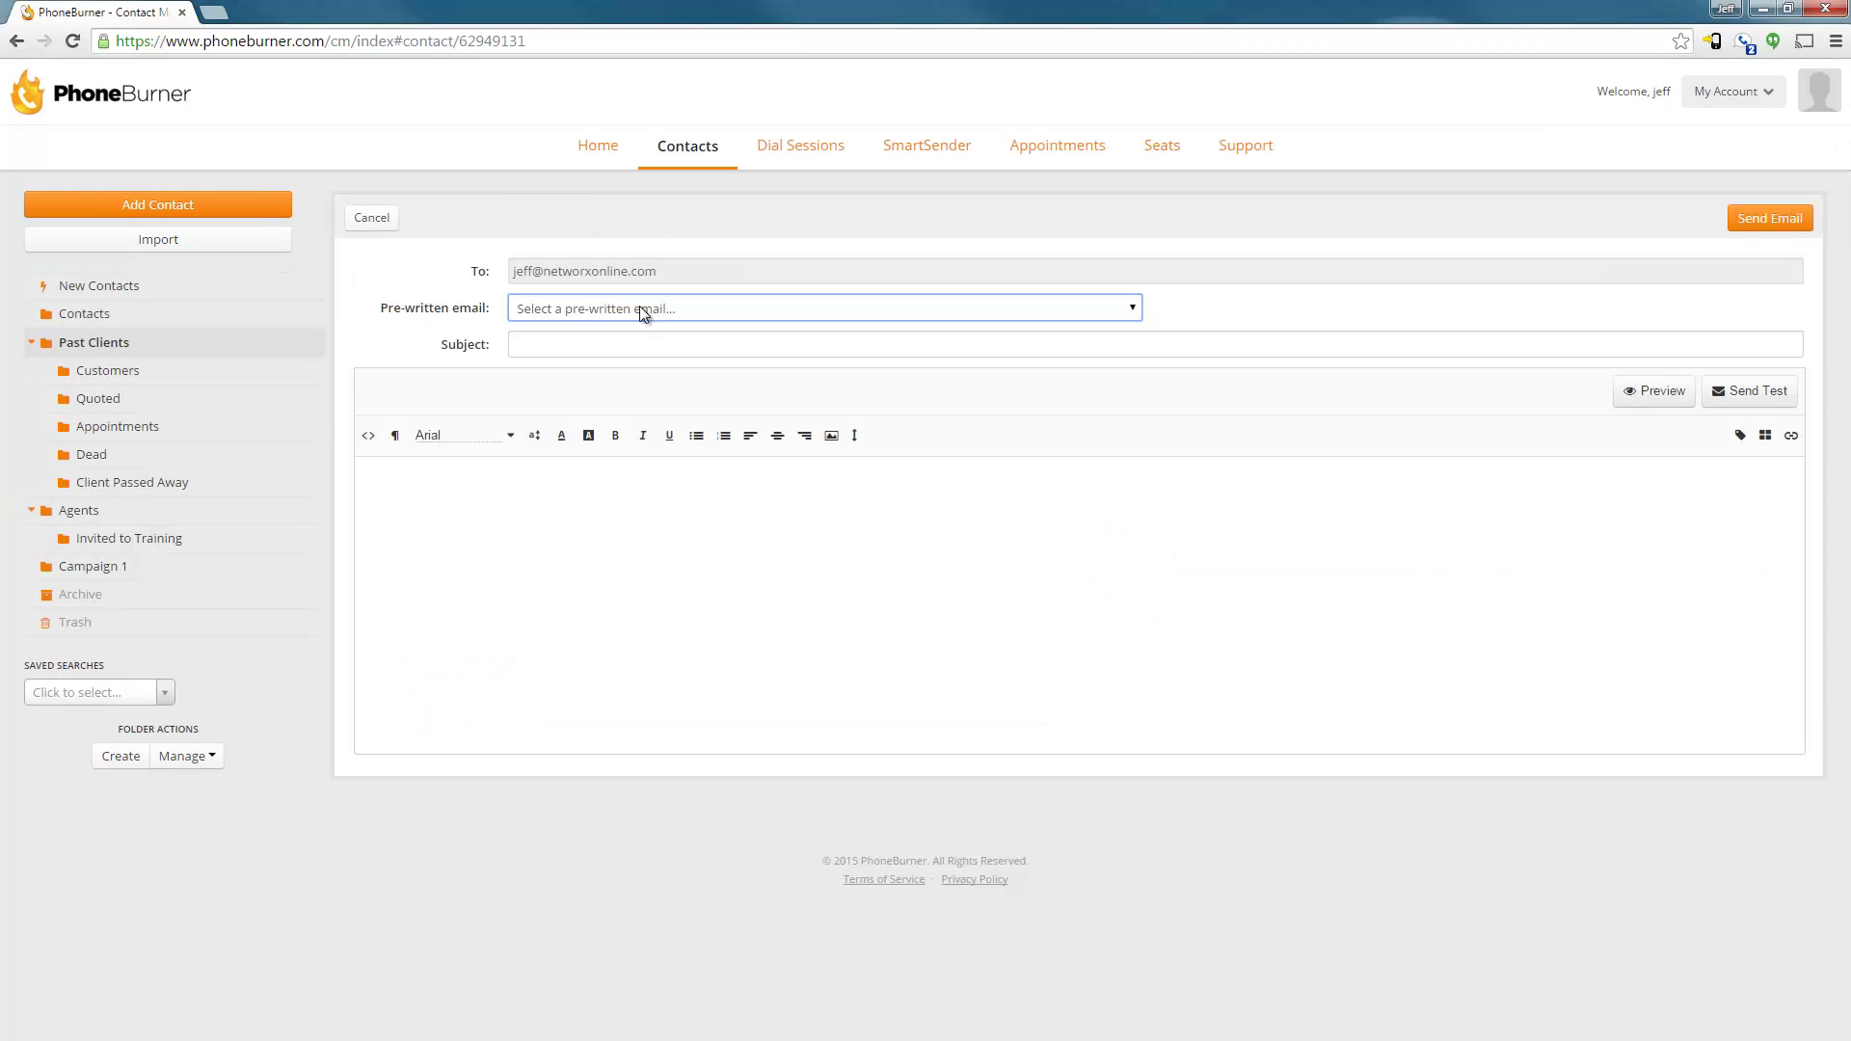
pyautogui.click(641, 309)
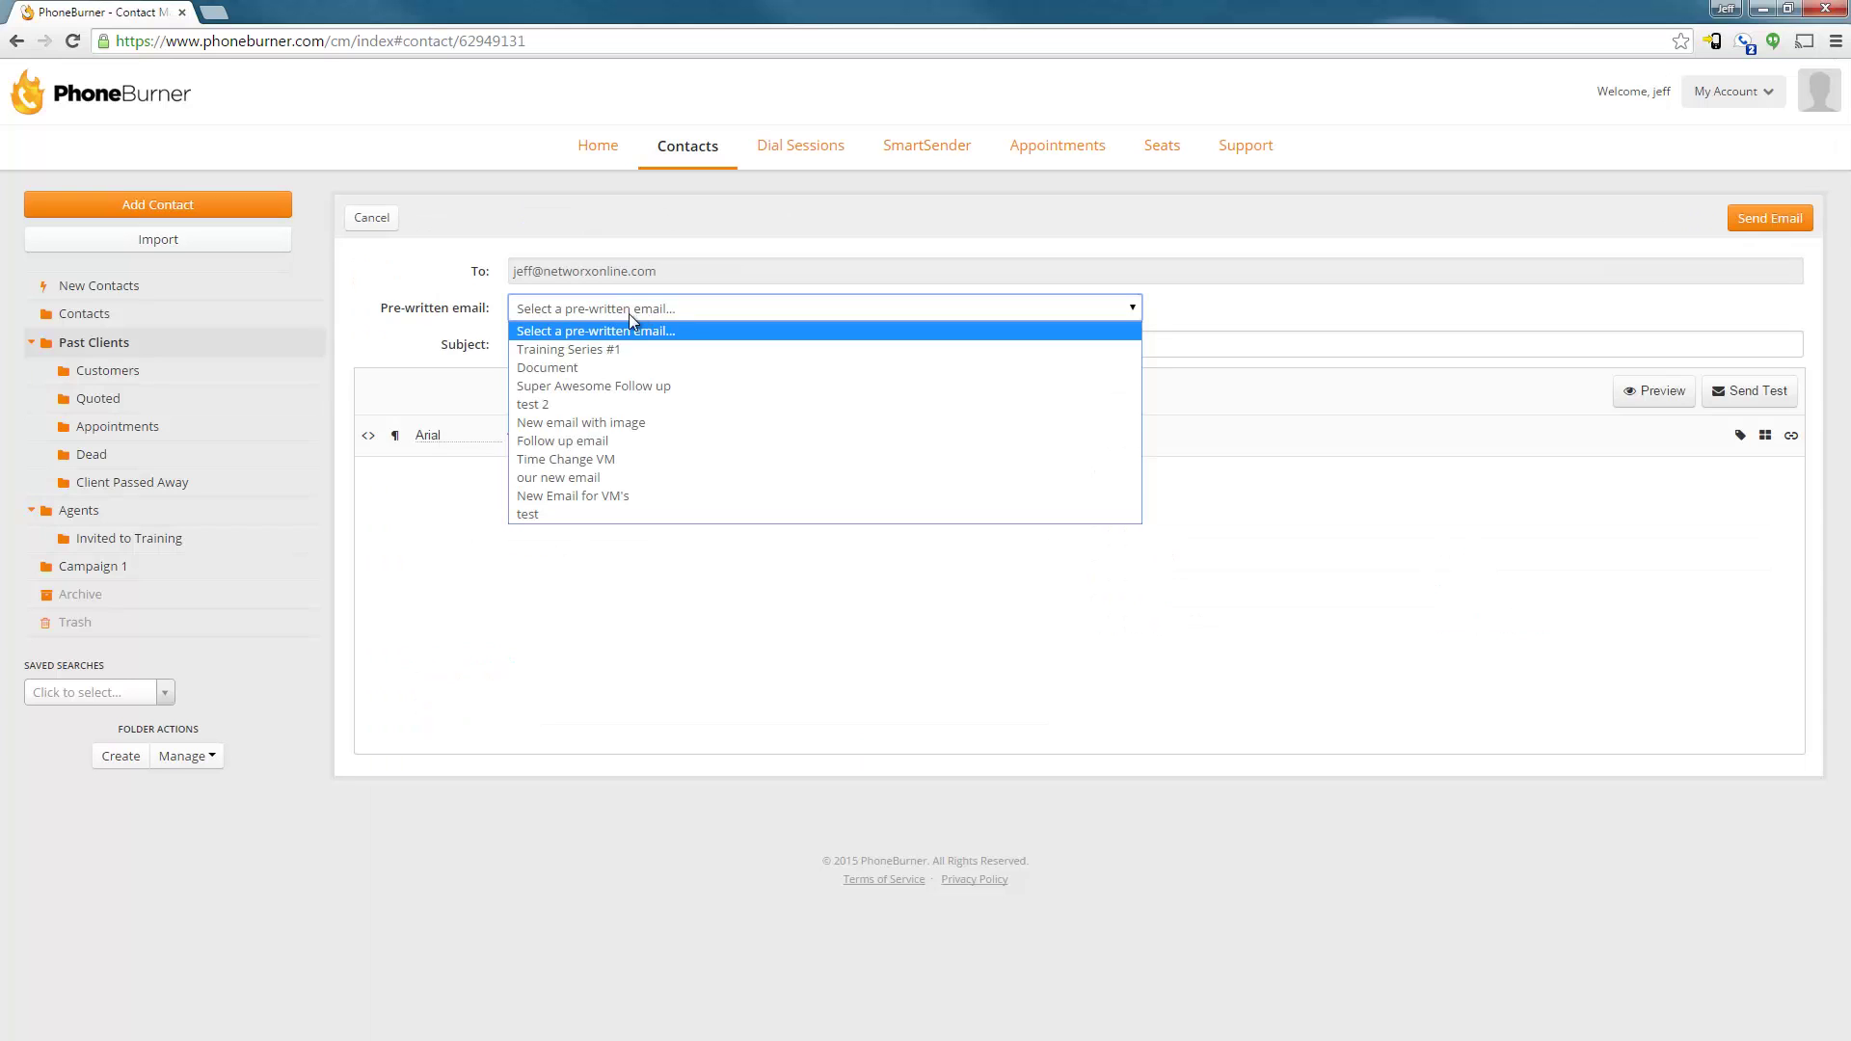
pyautogui.click(590, 351)
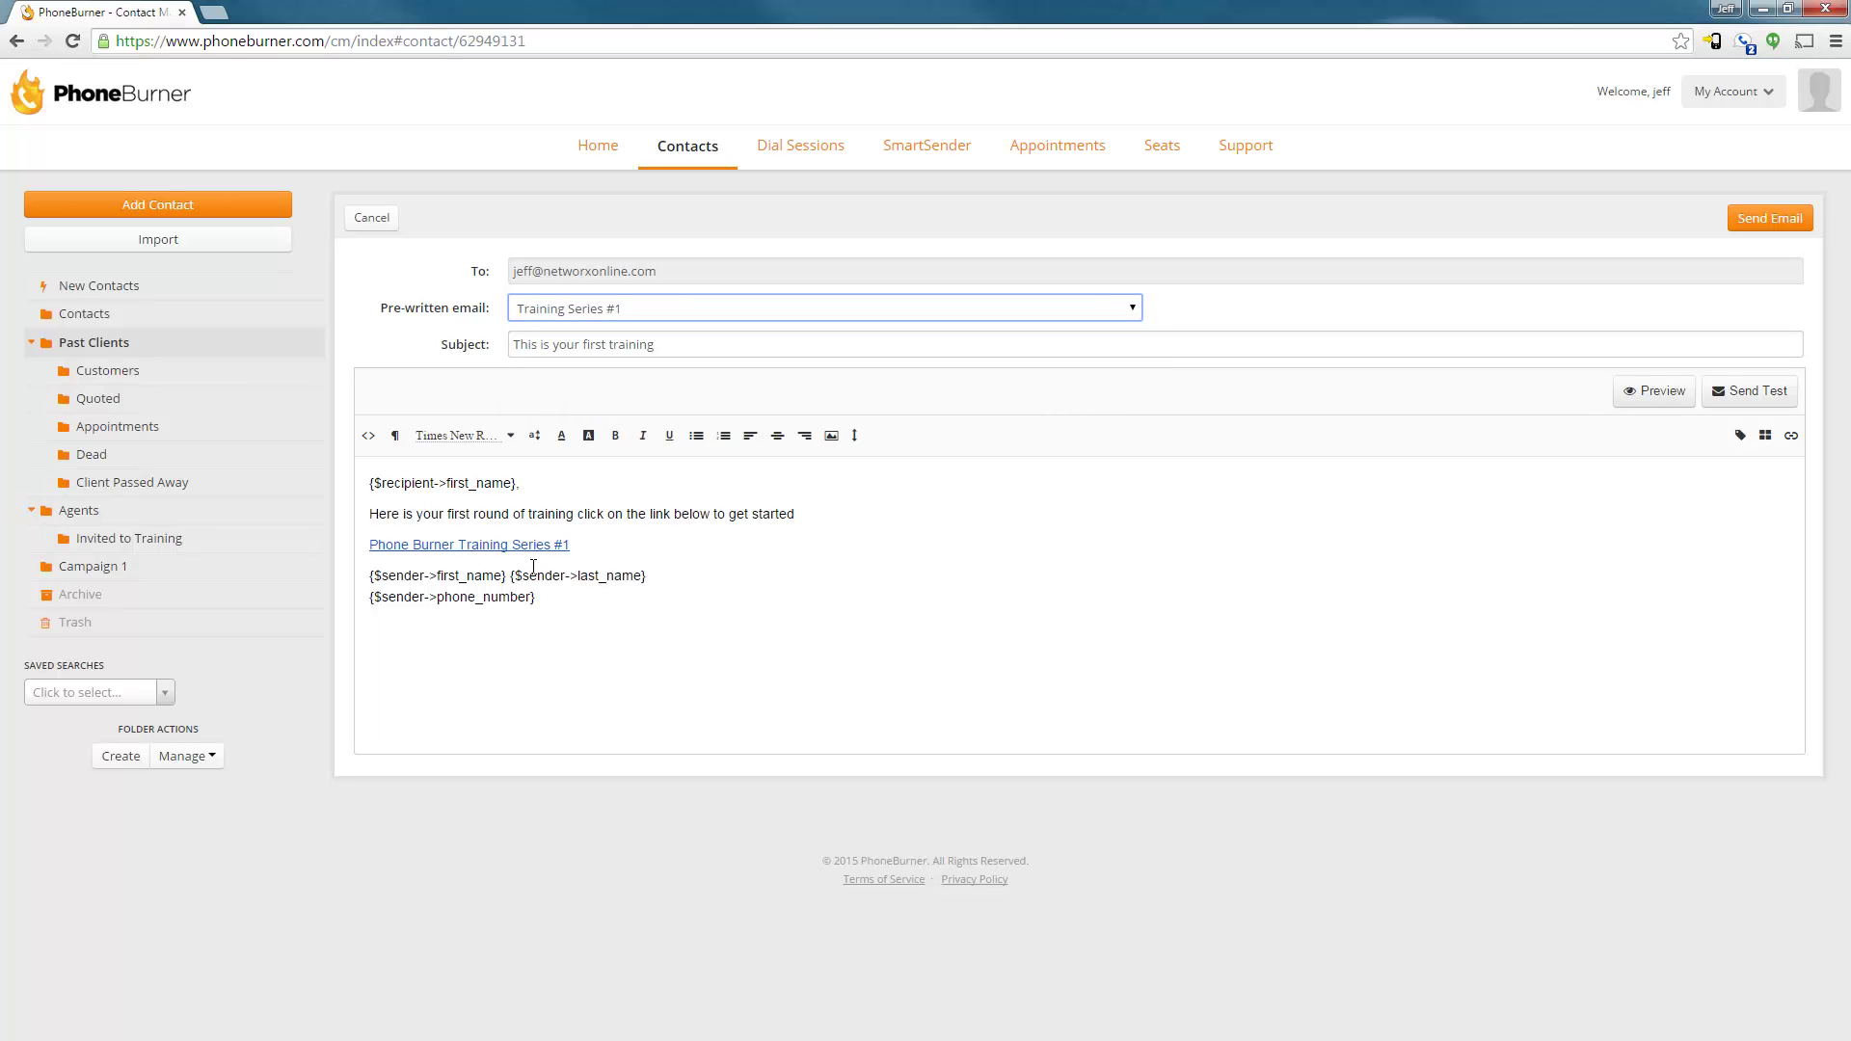
pyautogui.click(1793, 233)
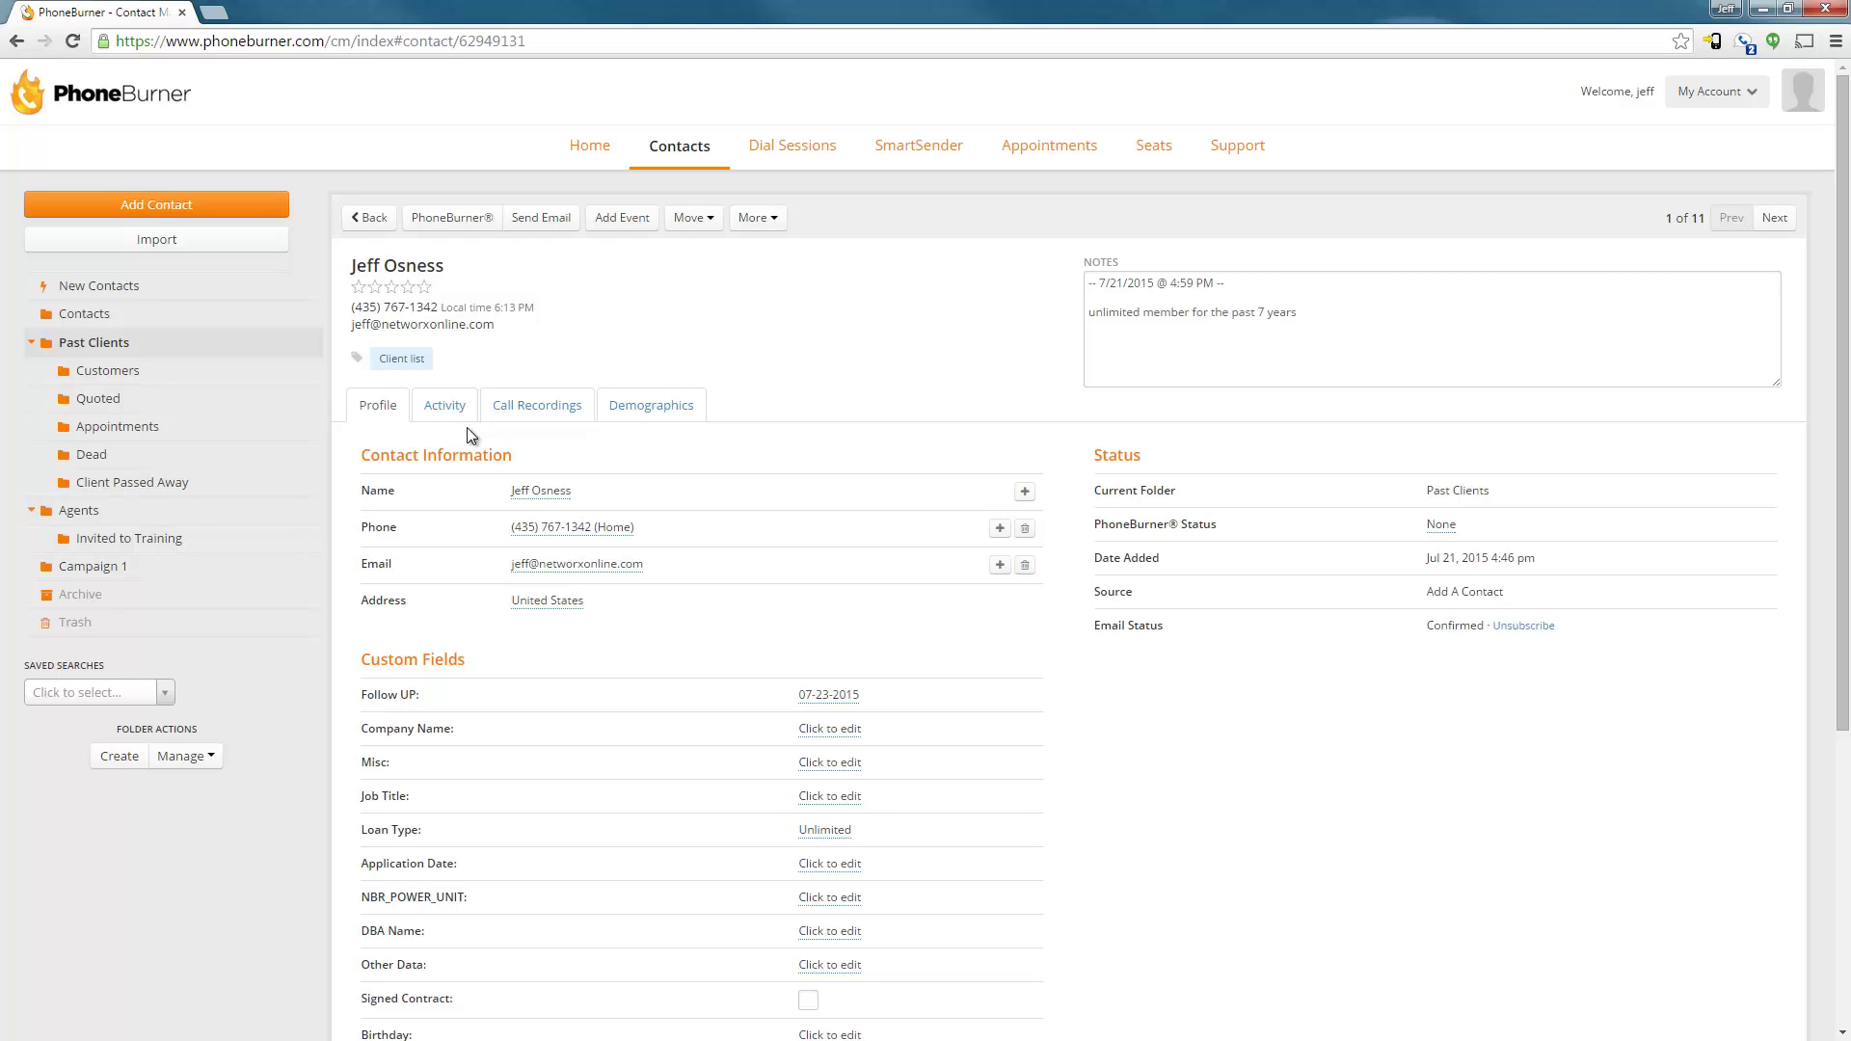
# Open the contact's Activity tab and the SmartPack Pickup details for 'Emailing in Phone Burner'
pyautogui.click(445, 405)
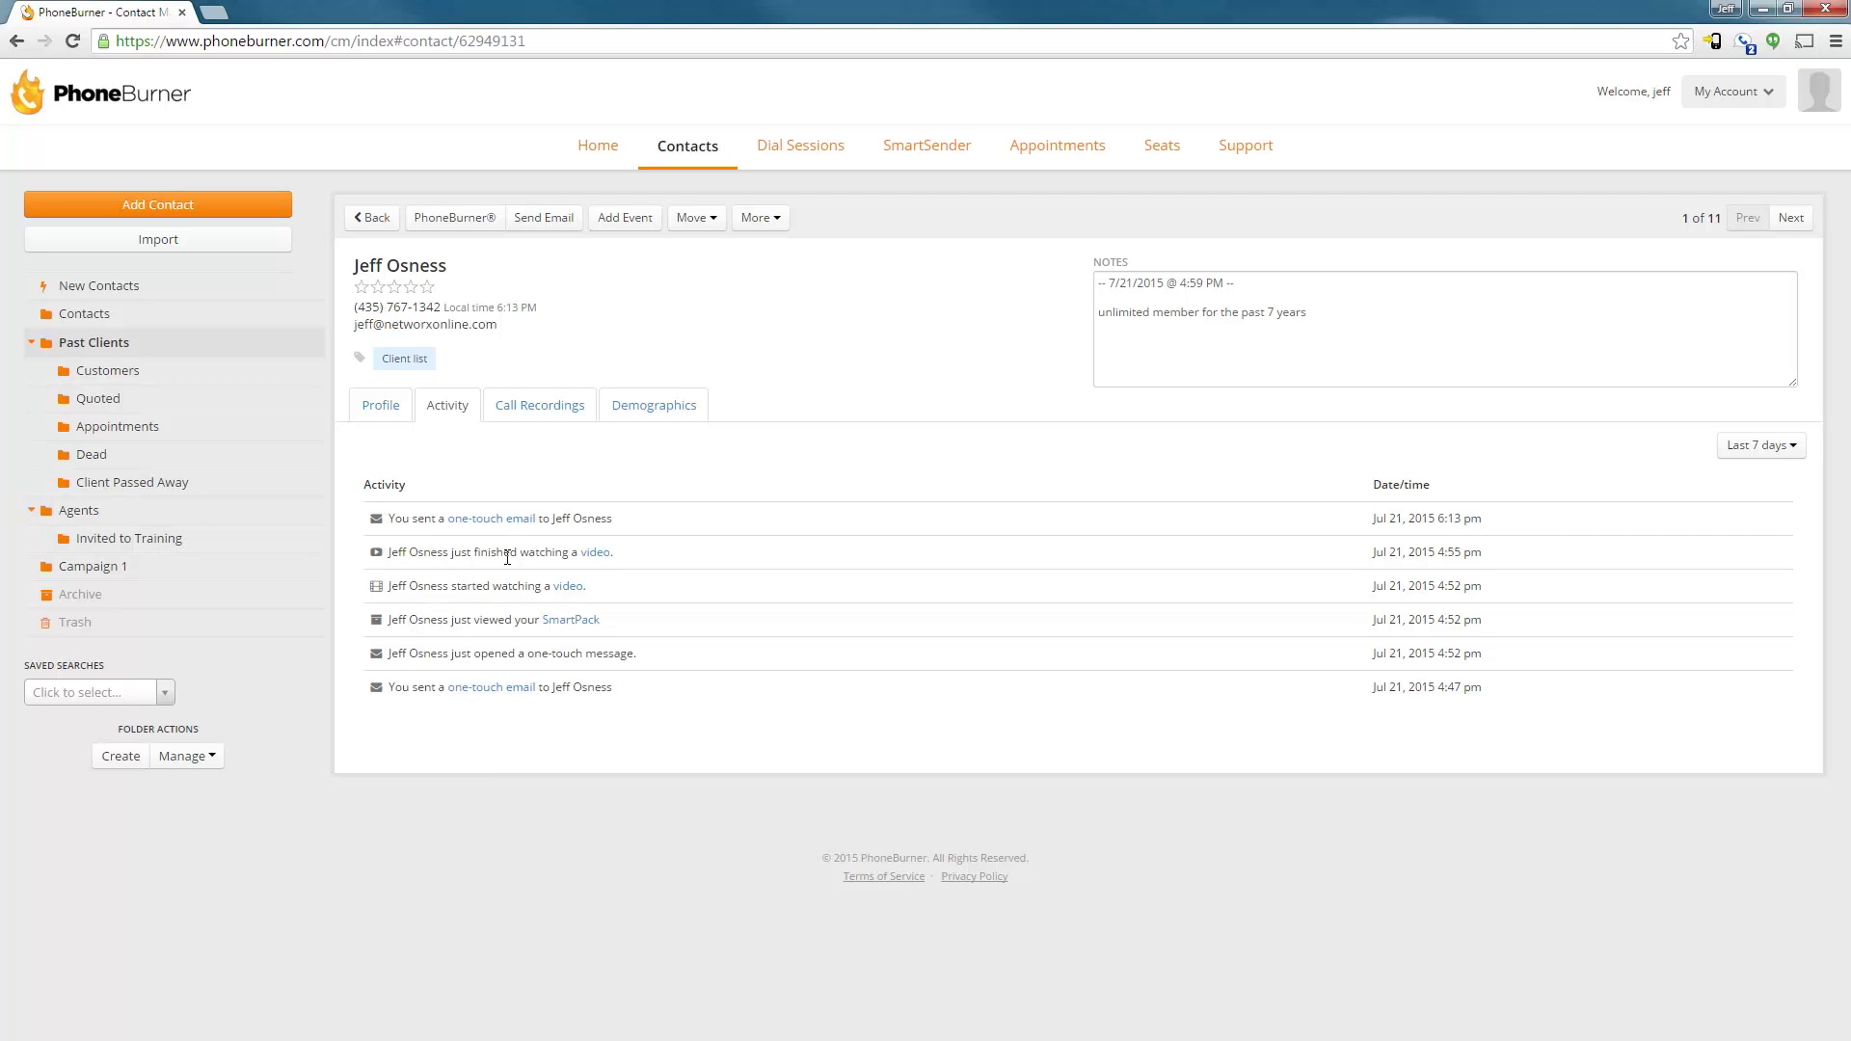
pyautogui.click(576, 629)
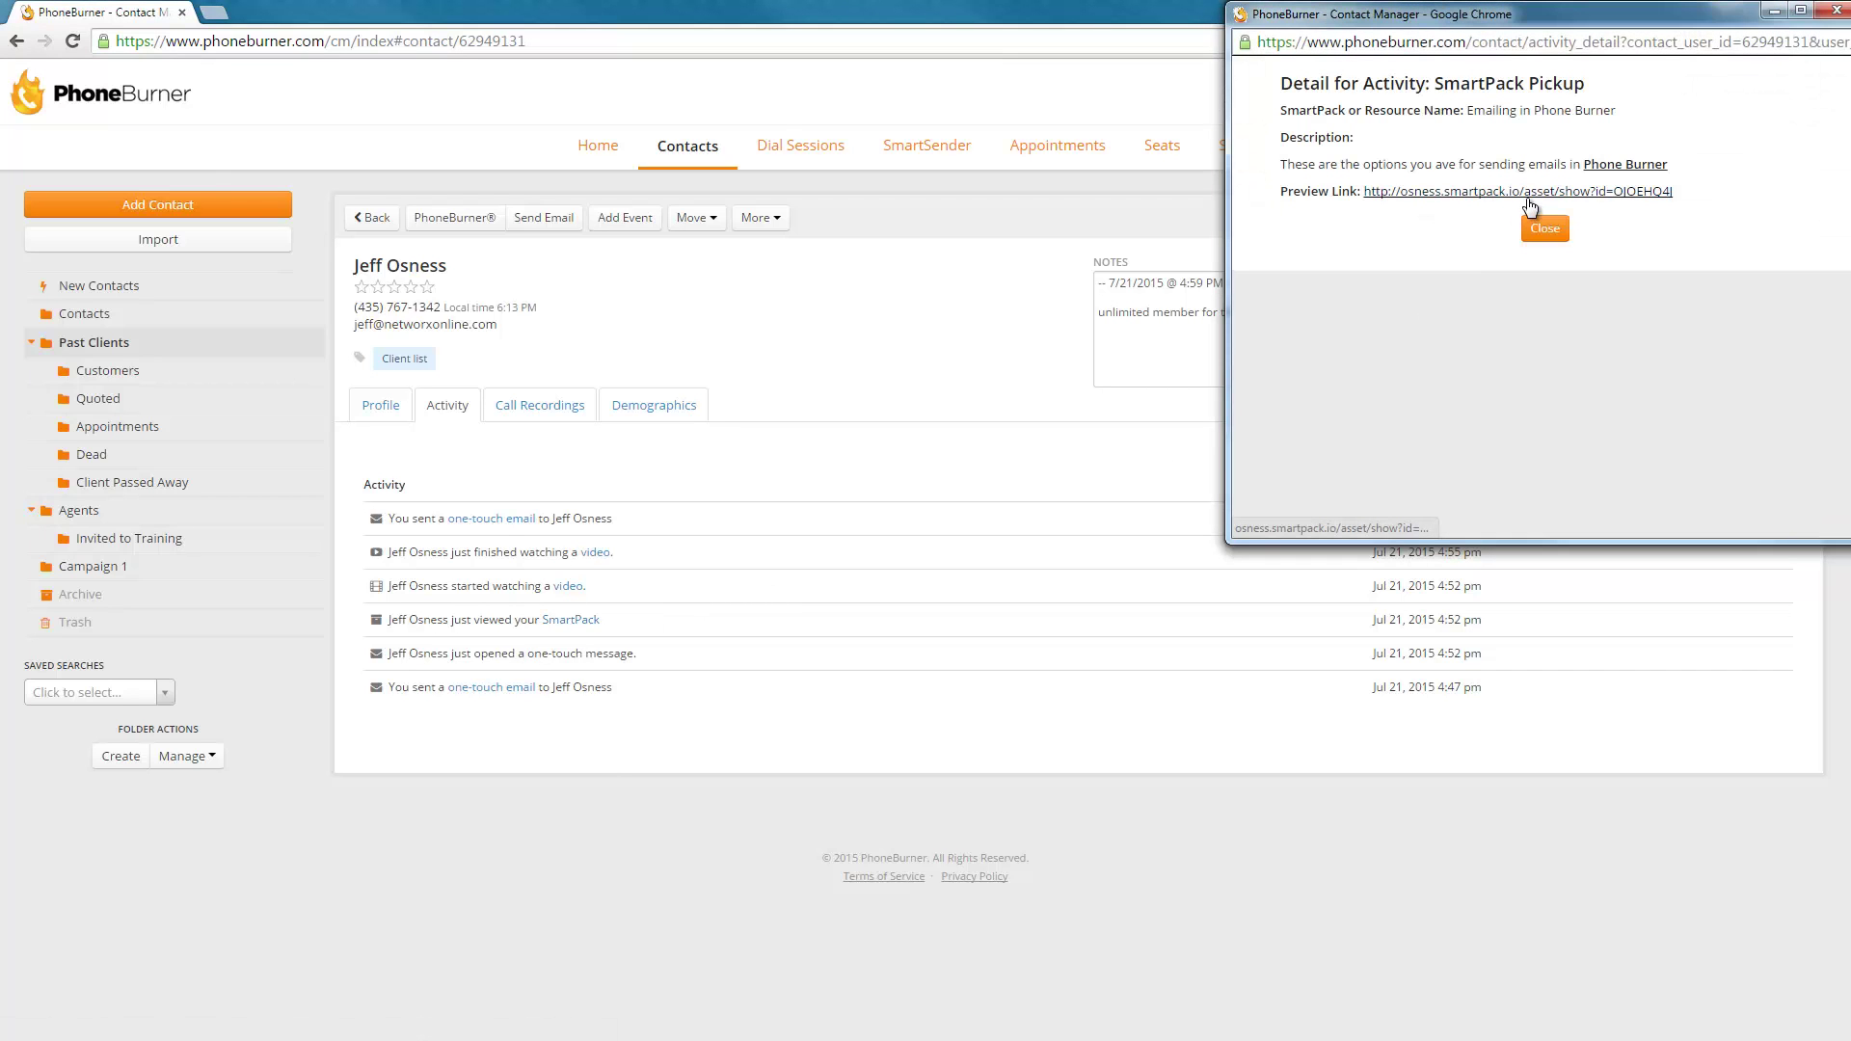
pyautogui.click(1532, 198)
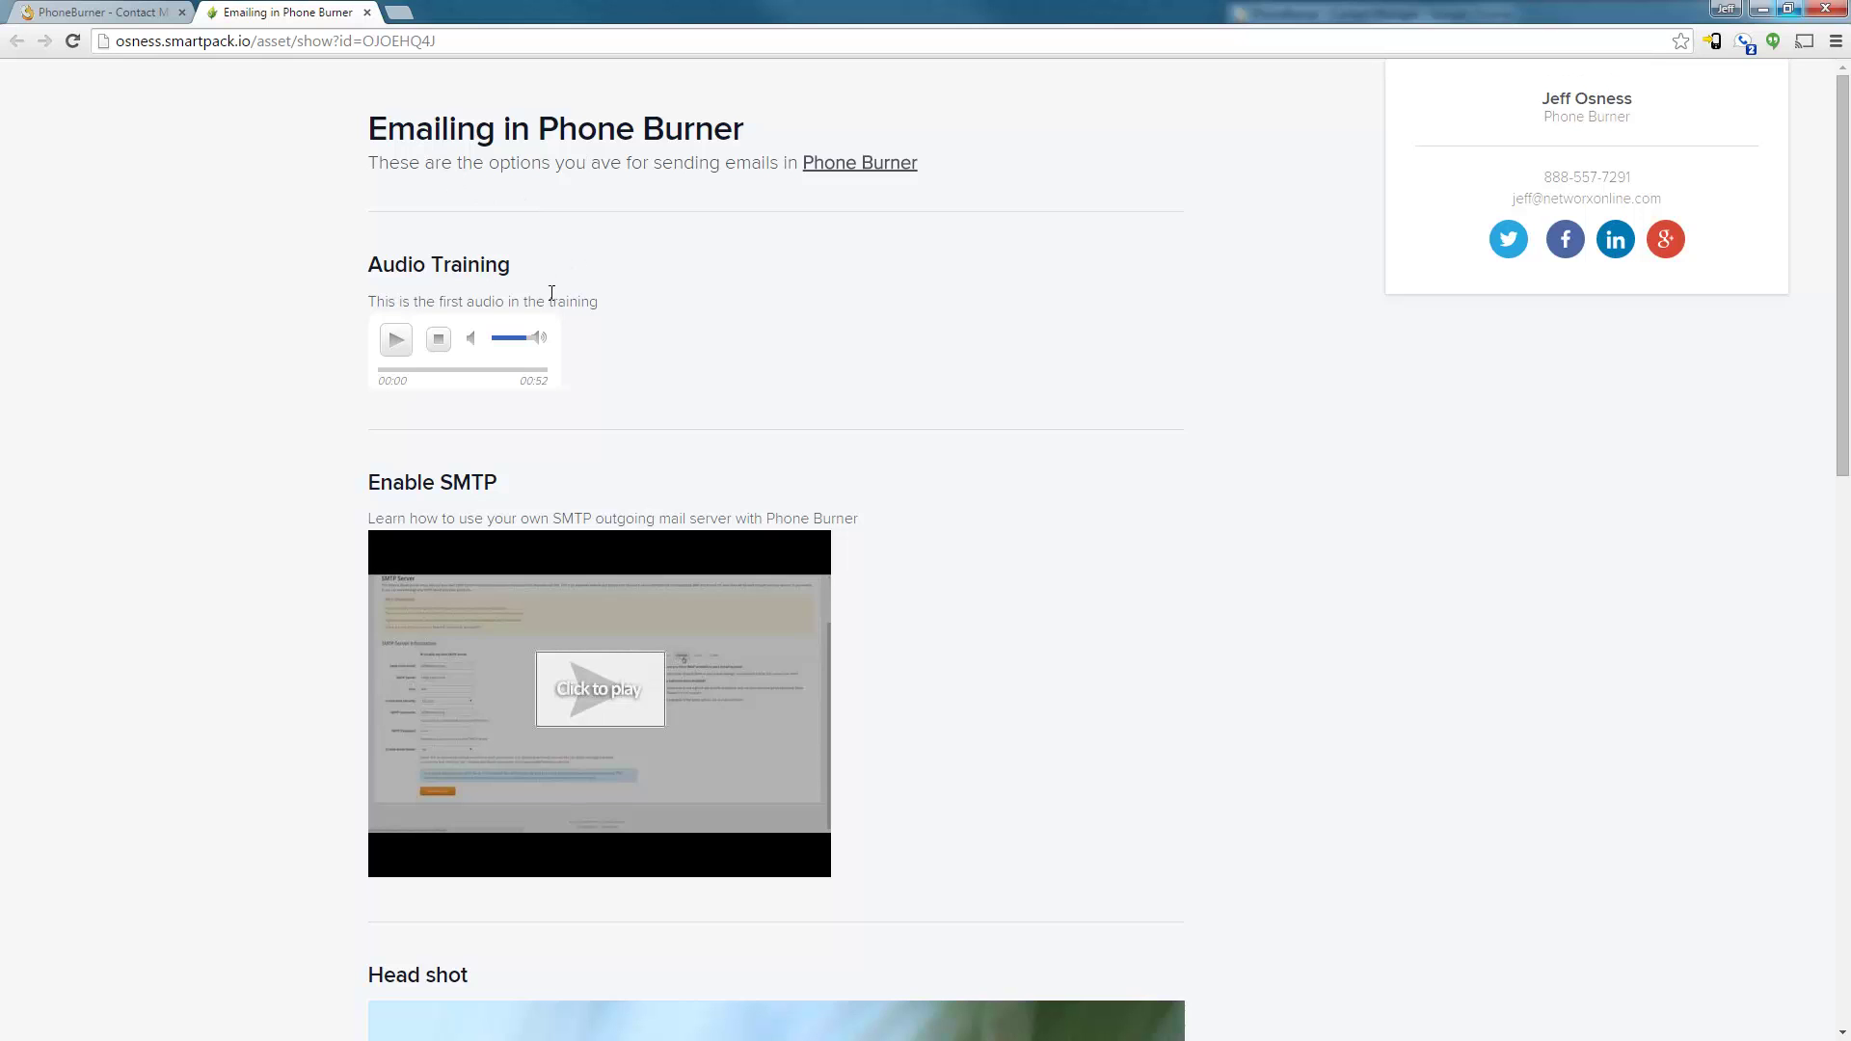
pyautogui.hotkey('ctrl', 'w')
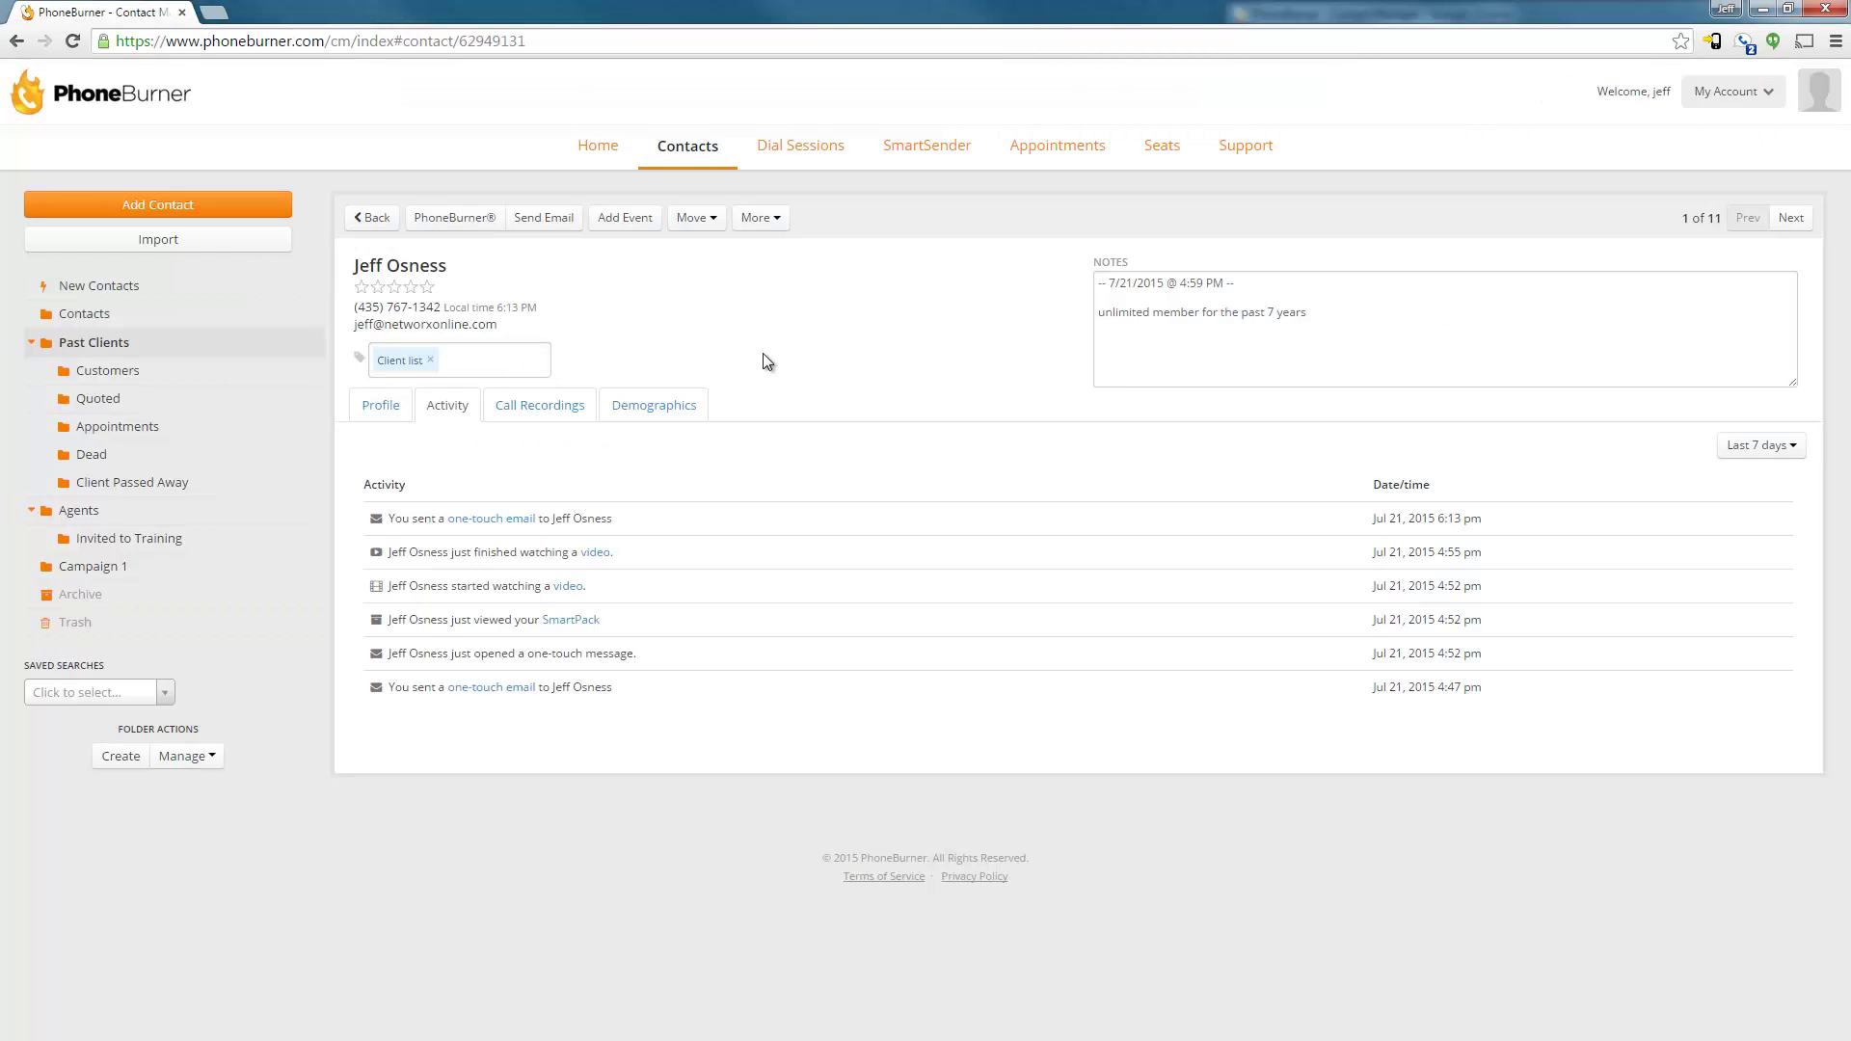
# Look through the SmartSender pickup page Profile settings, then return to the 11-item library
pyautogui.click(768, 345)
pyautogui.click(923, 154)
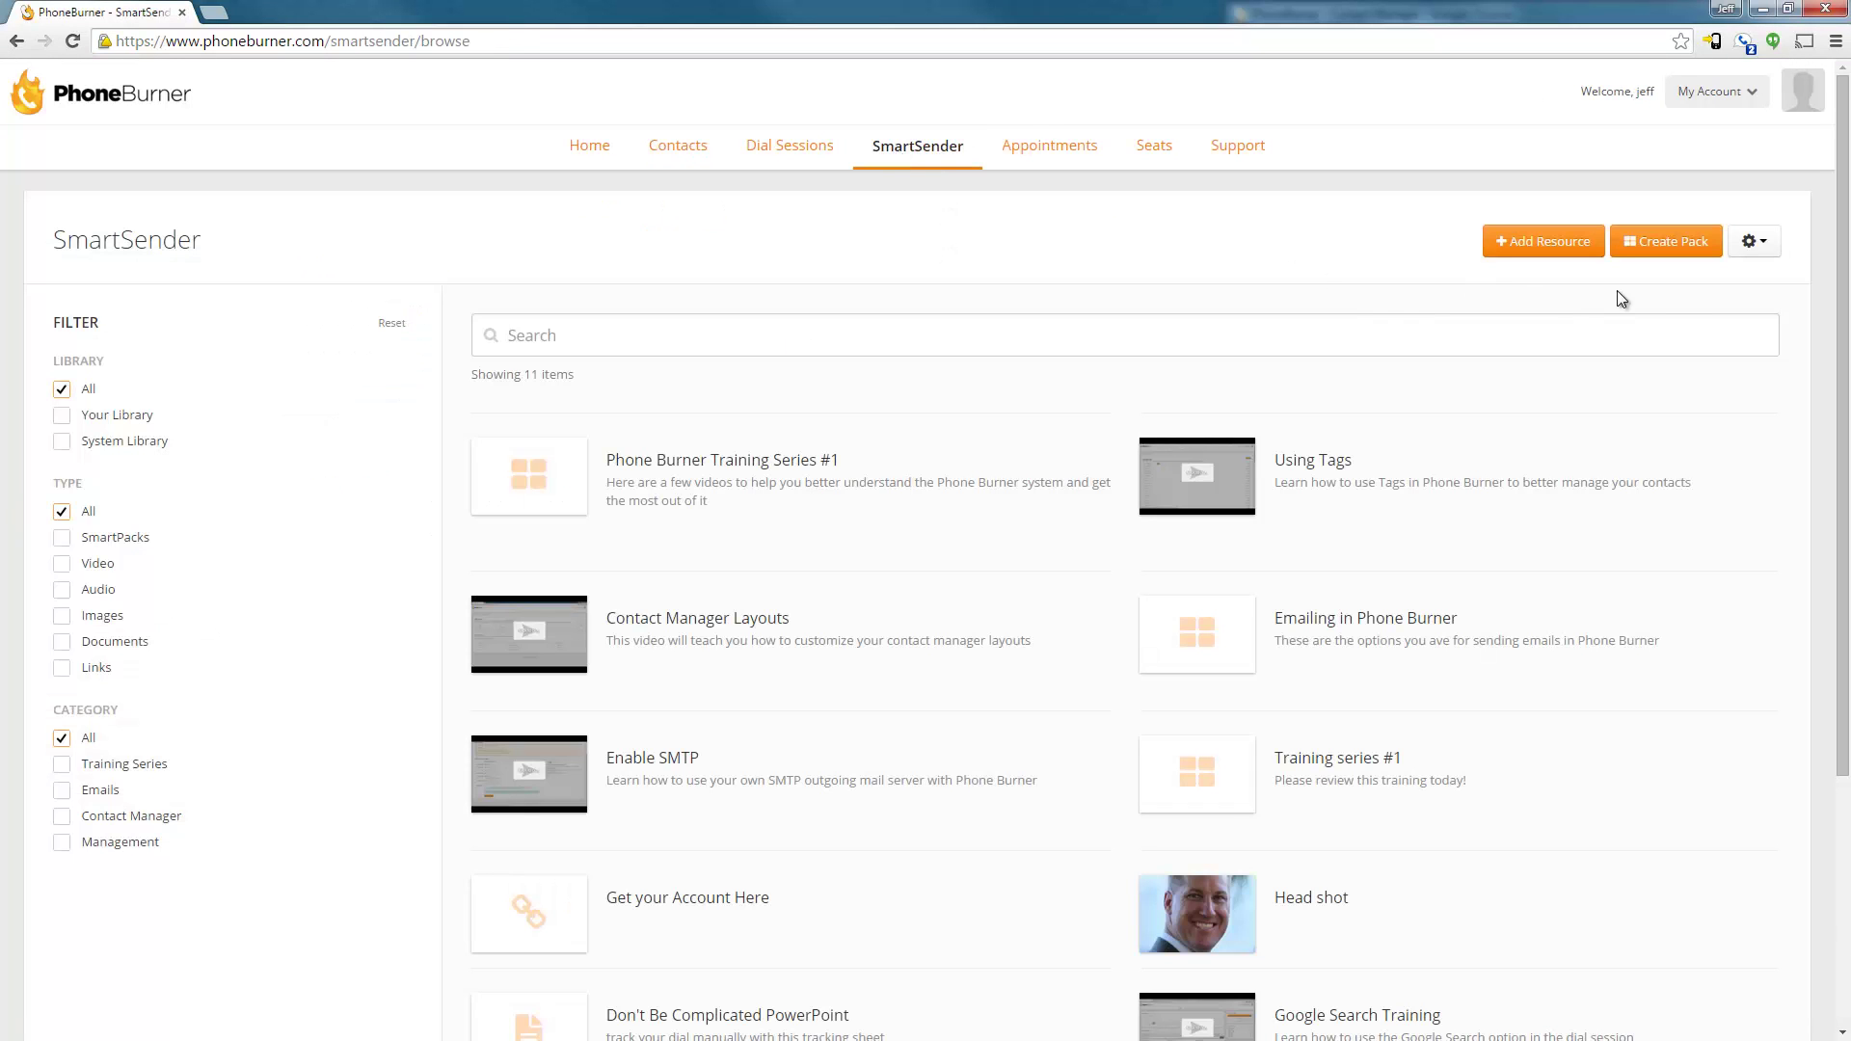
pyautogui.click(1758, 249)
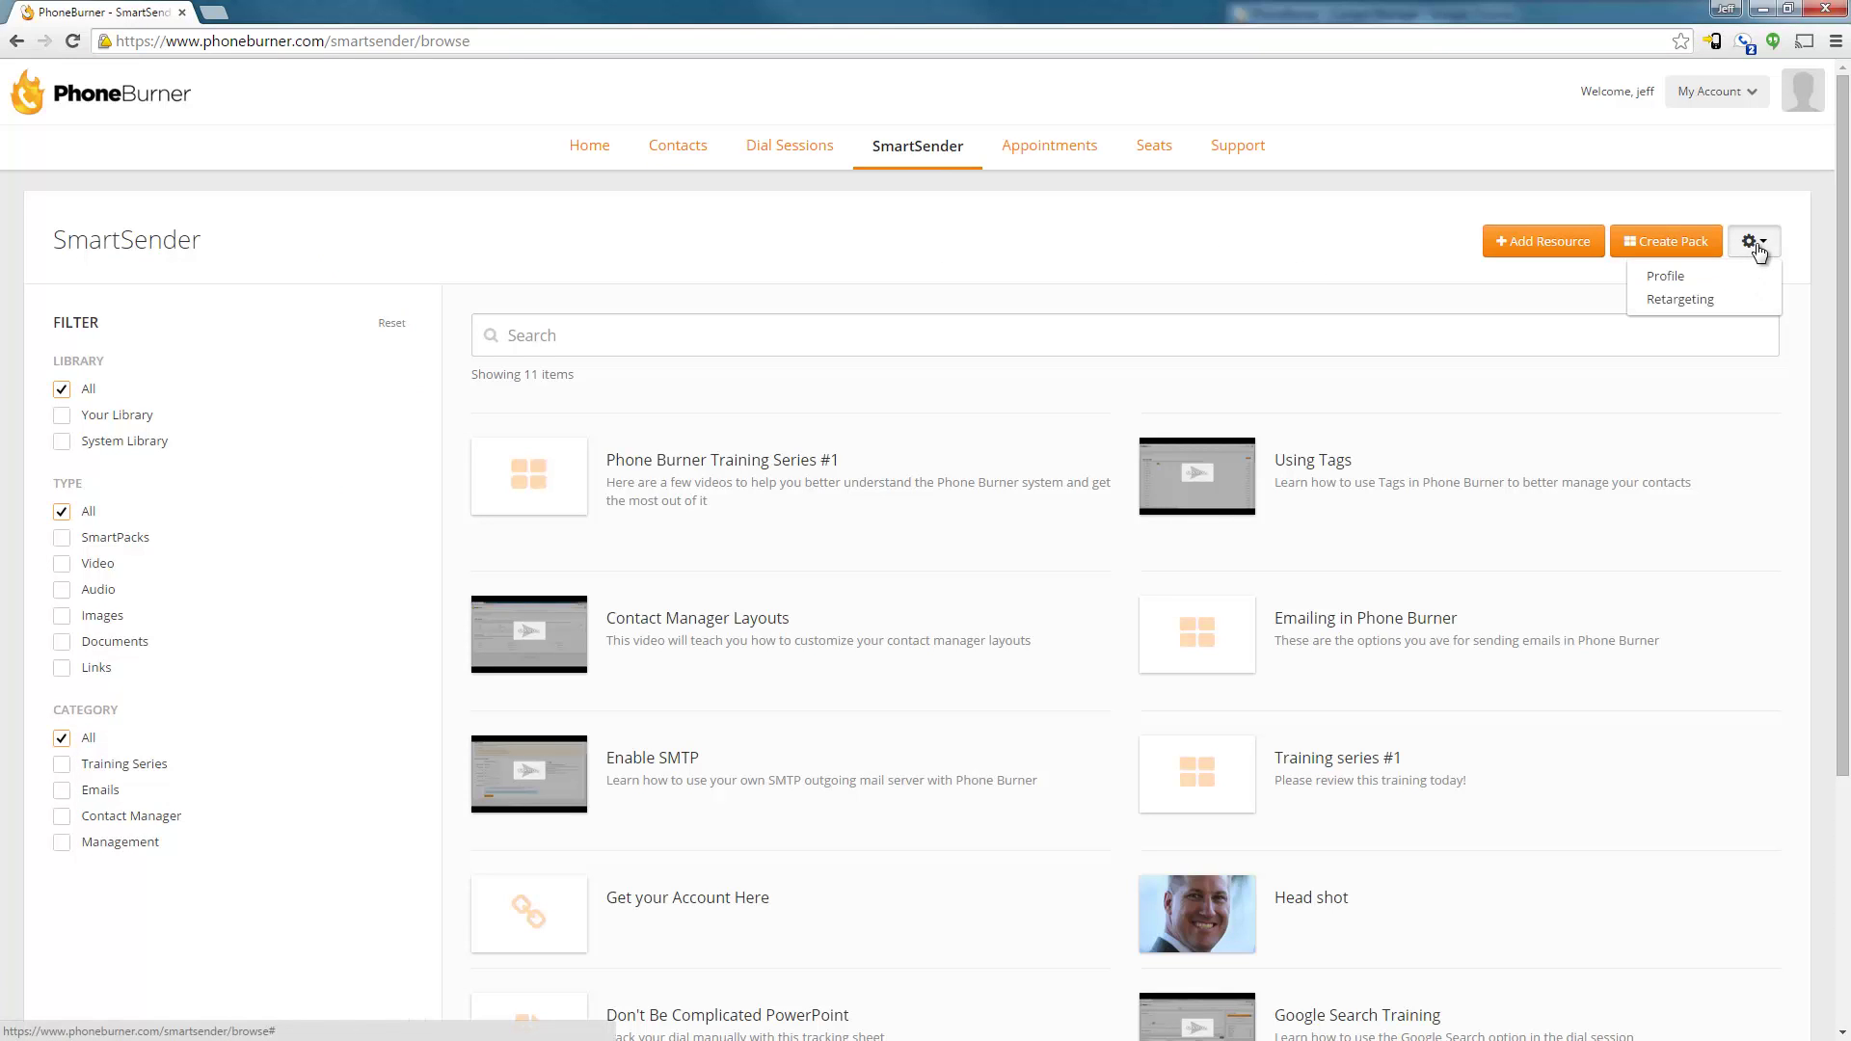
pyautogui.click(1677, 280)
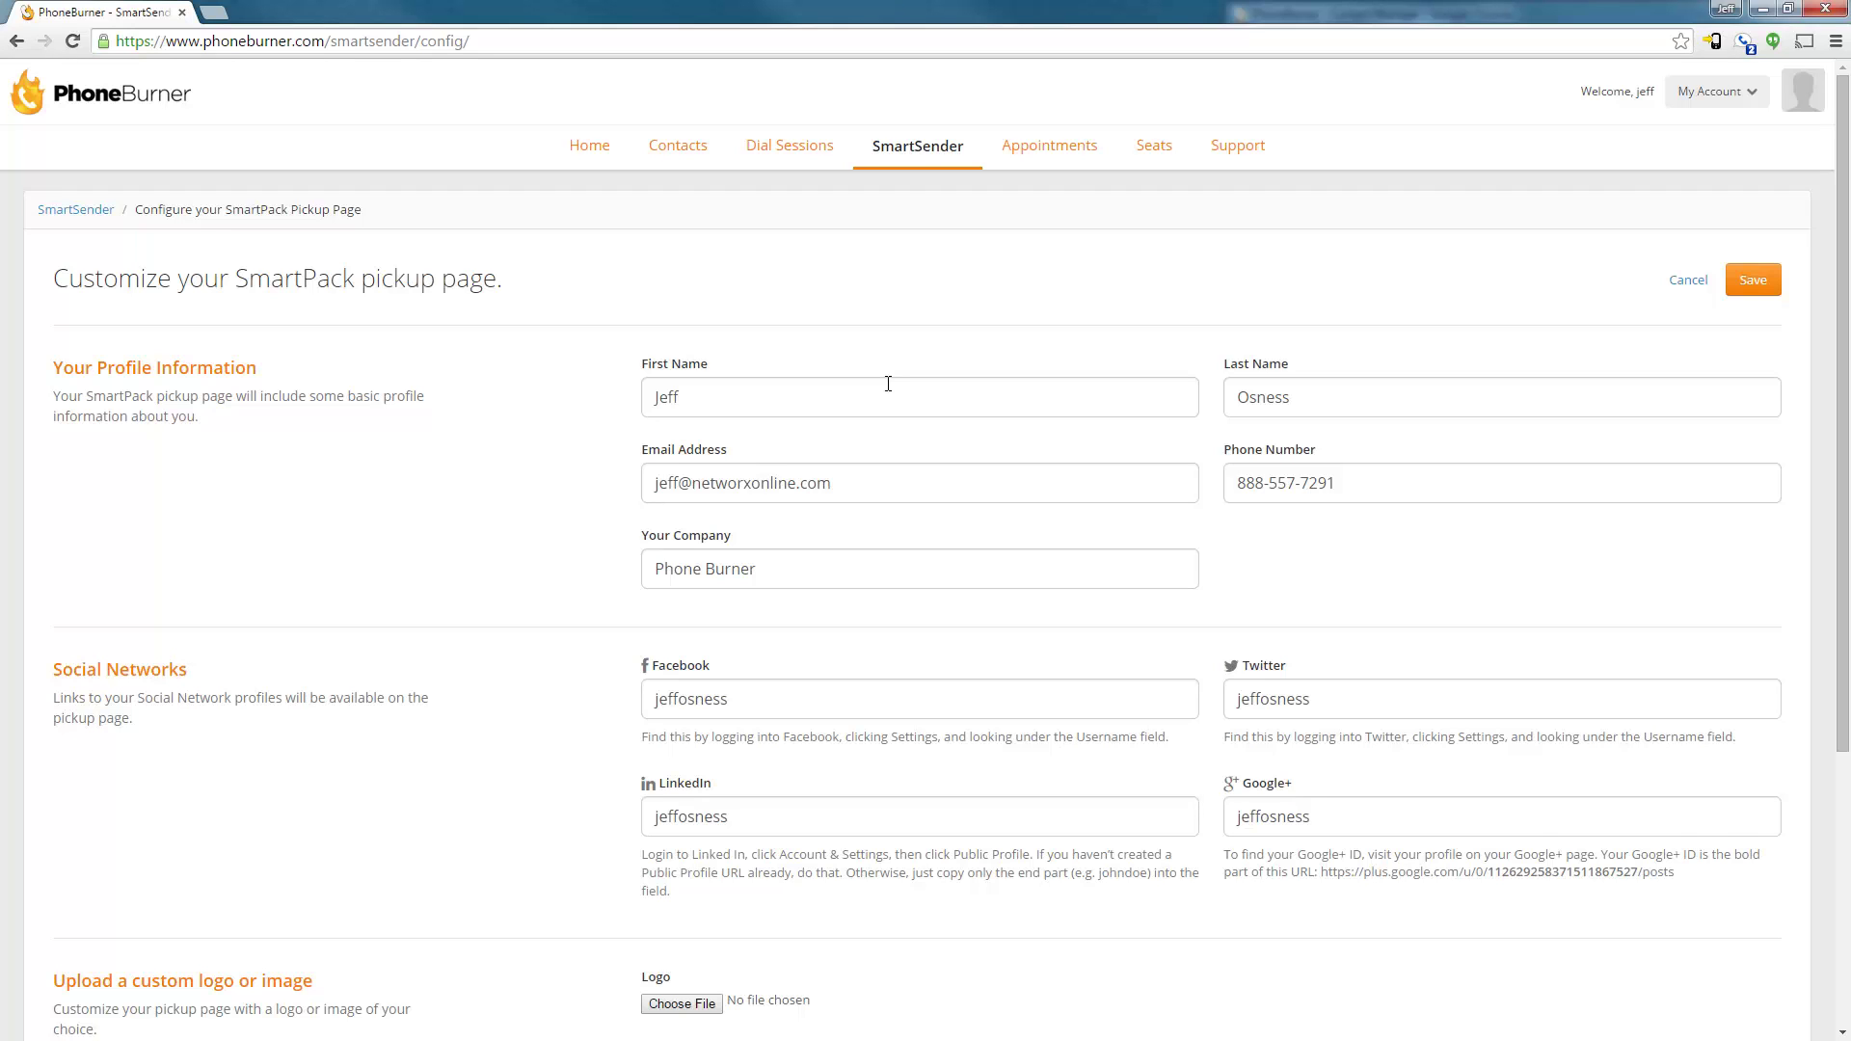
pyautogui.scroll(-5, 677, 649)
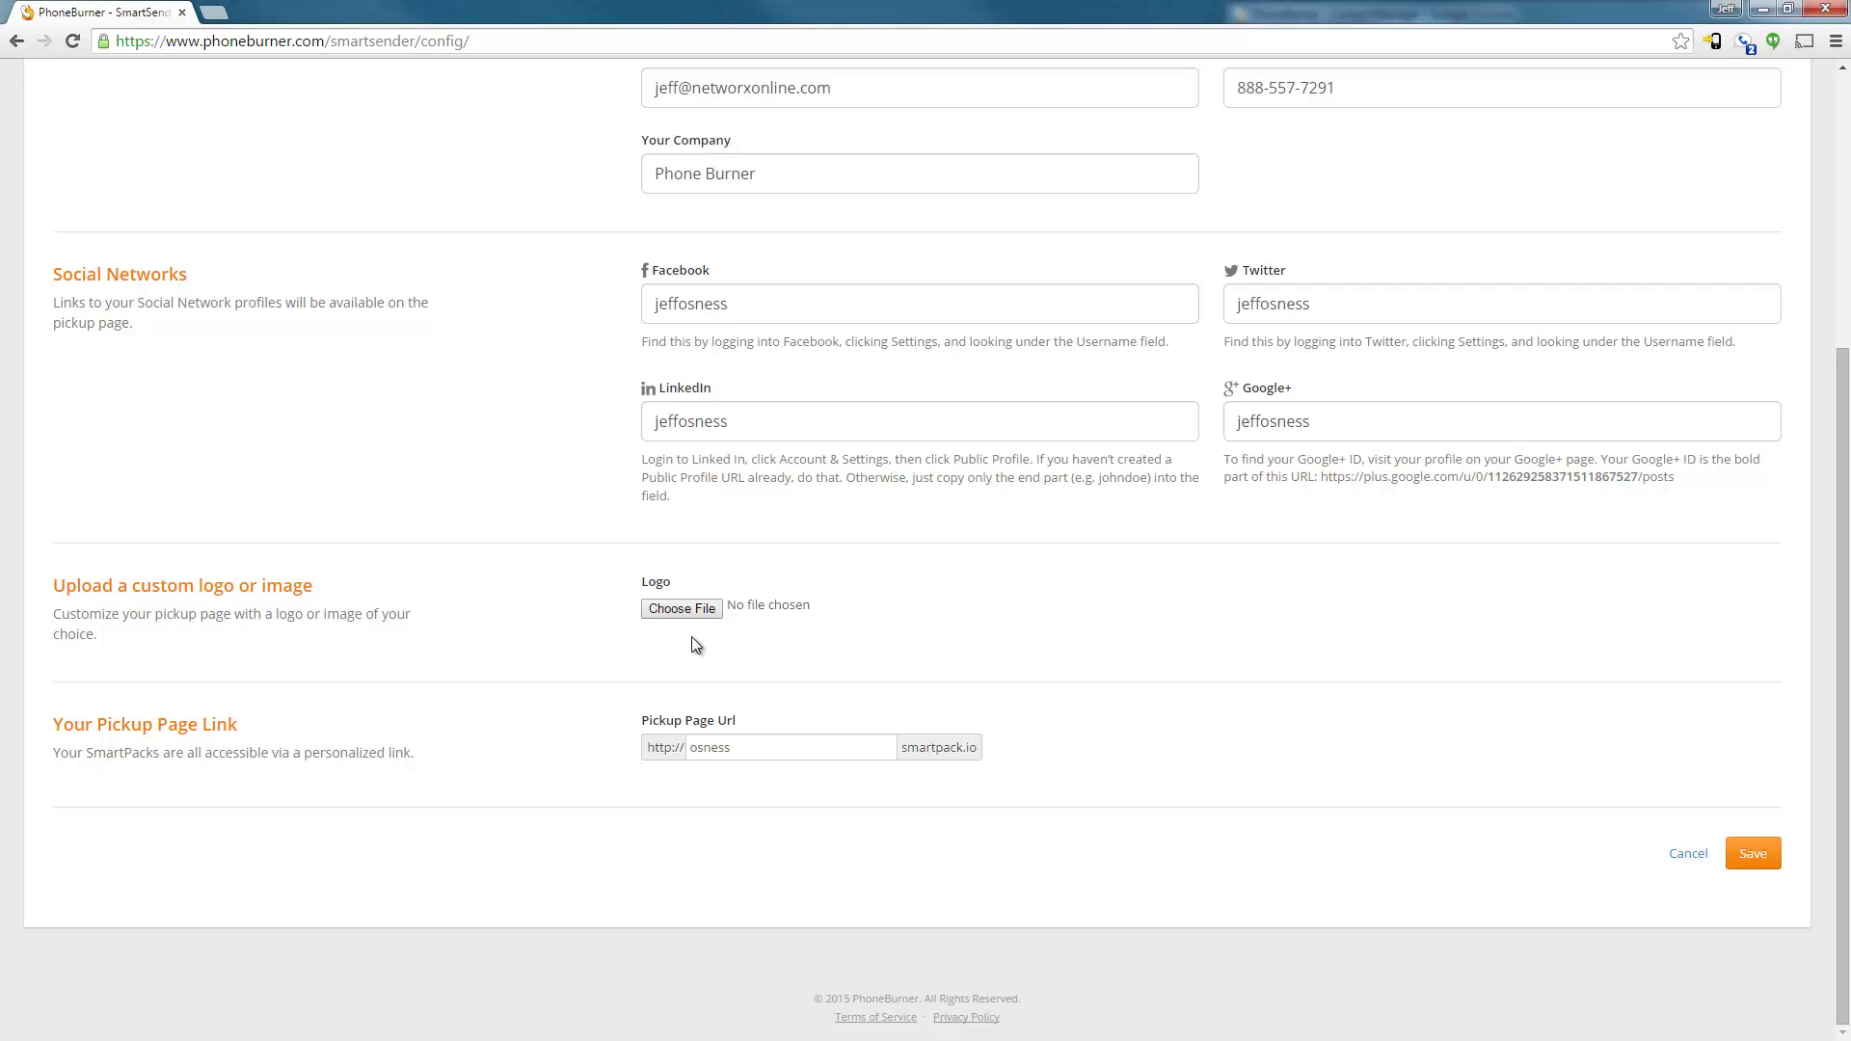
pyautogui.scroll(5, 696, 644)
pyautogui.click(78, 212)
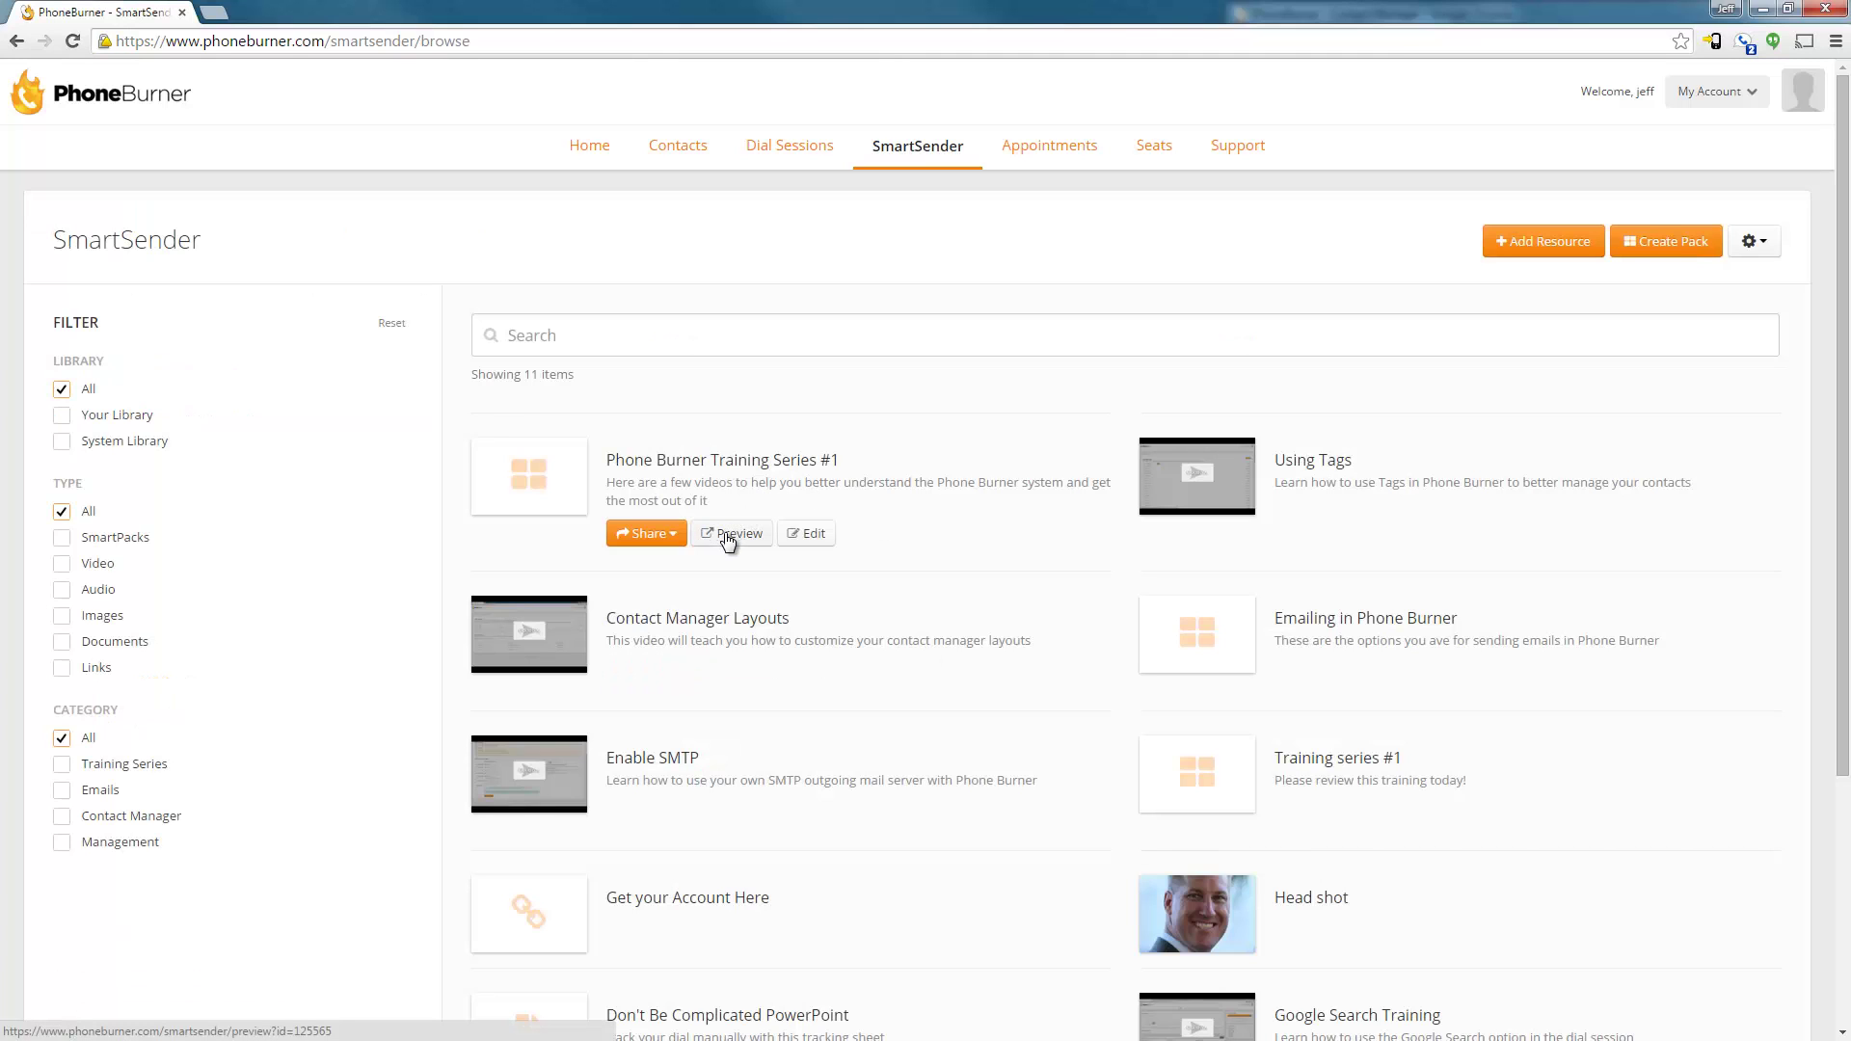
# Preview the Training Series #1 pickup page, with its Using Tags and Contact Manager Layouts videos
pyautogui.click(731, 531)
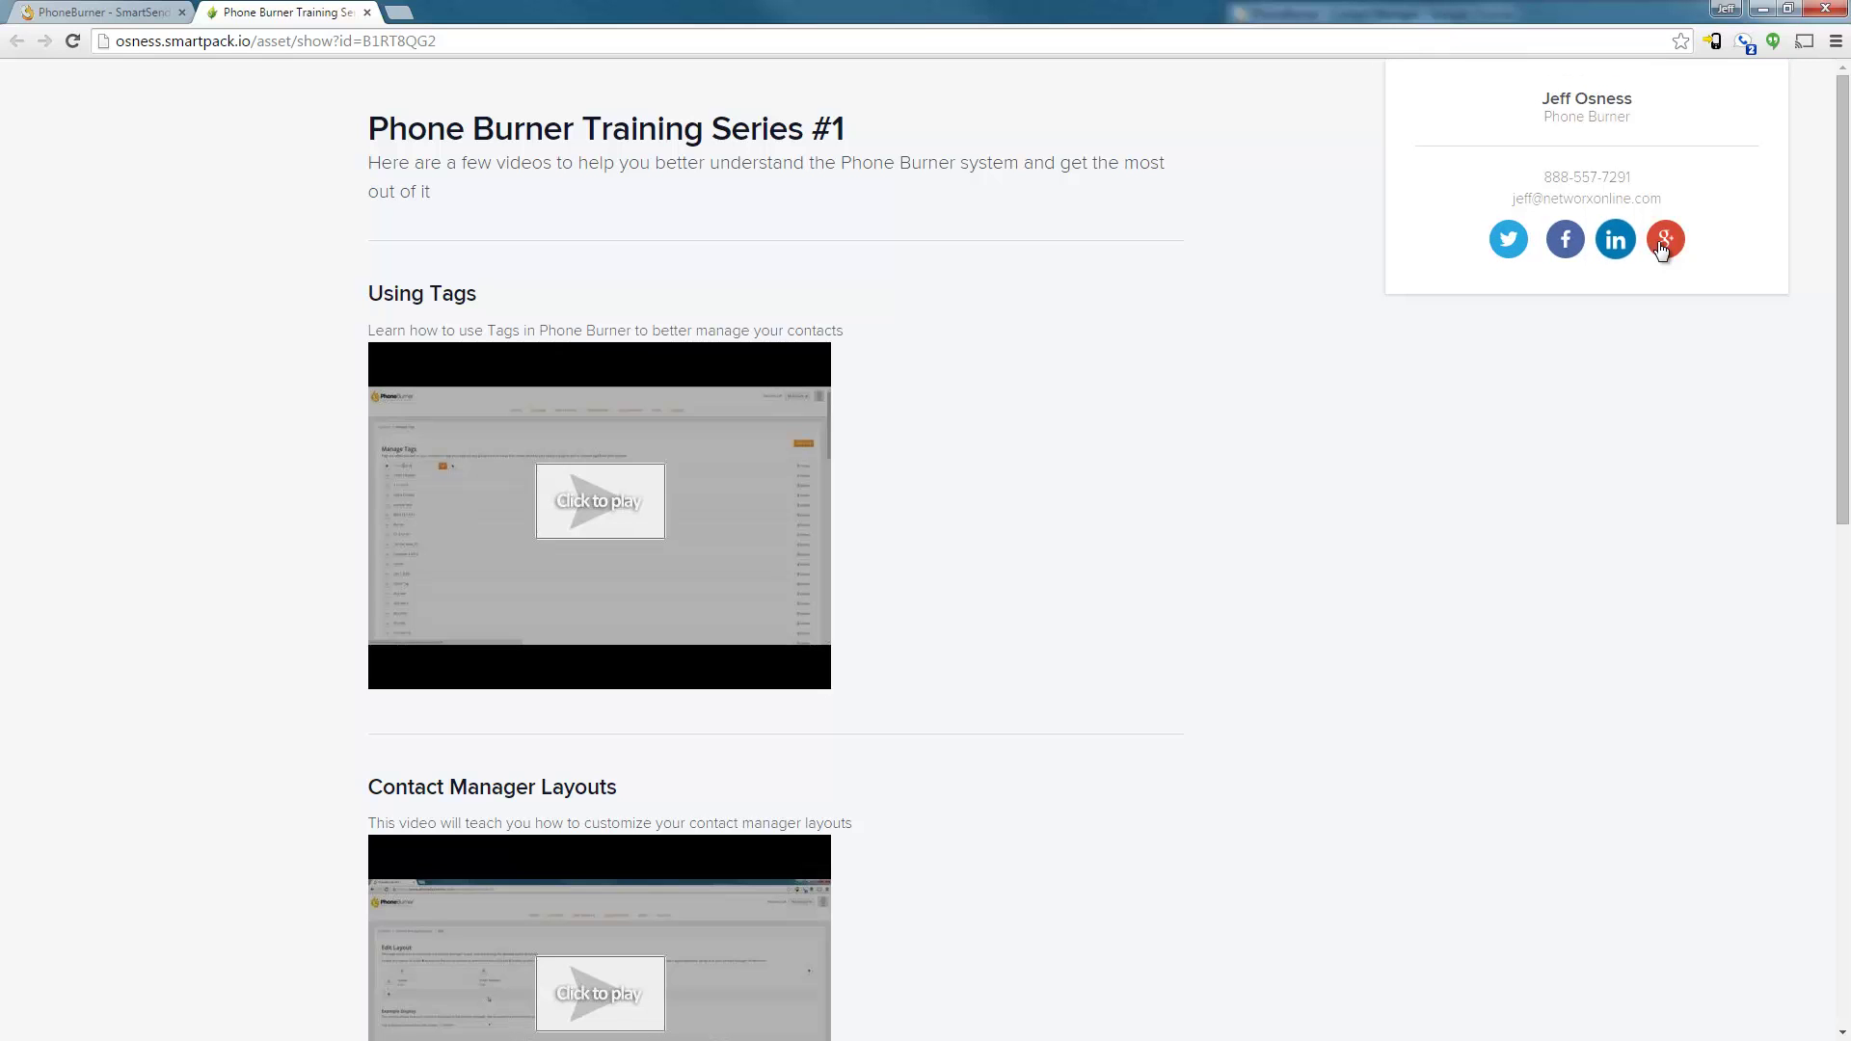
pyautogui.scroll(-4, 784, 459)
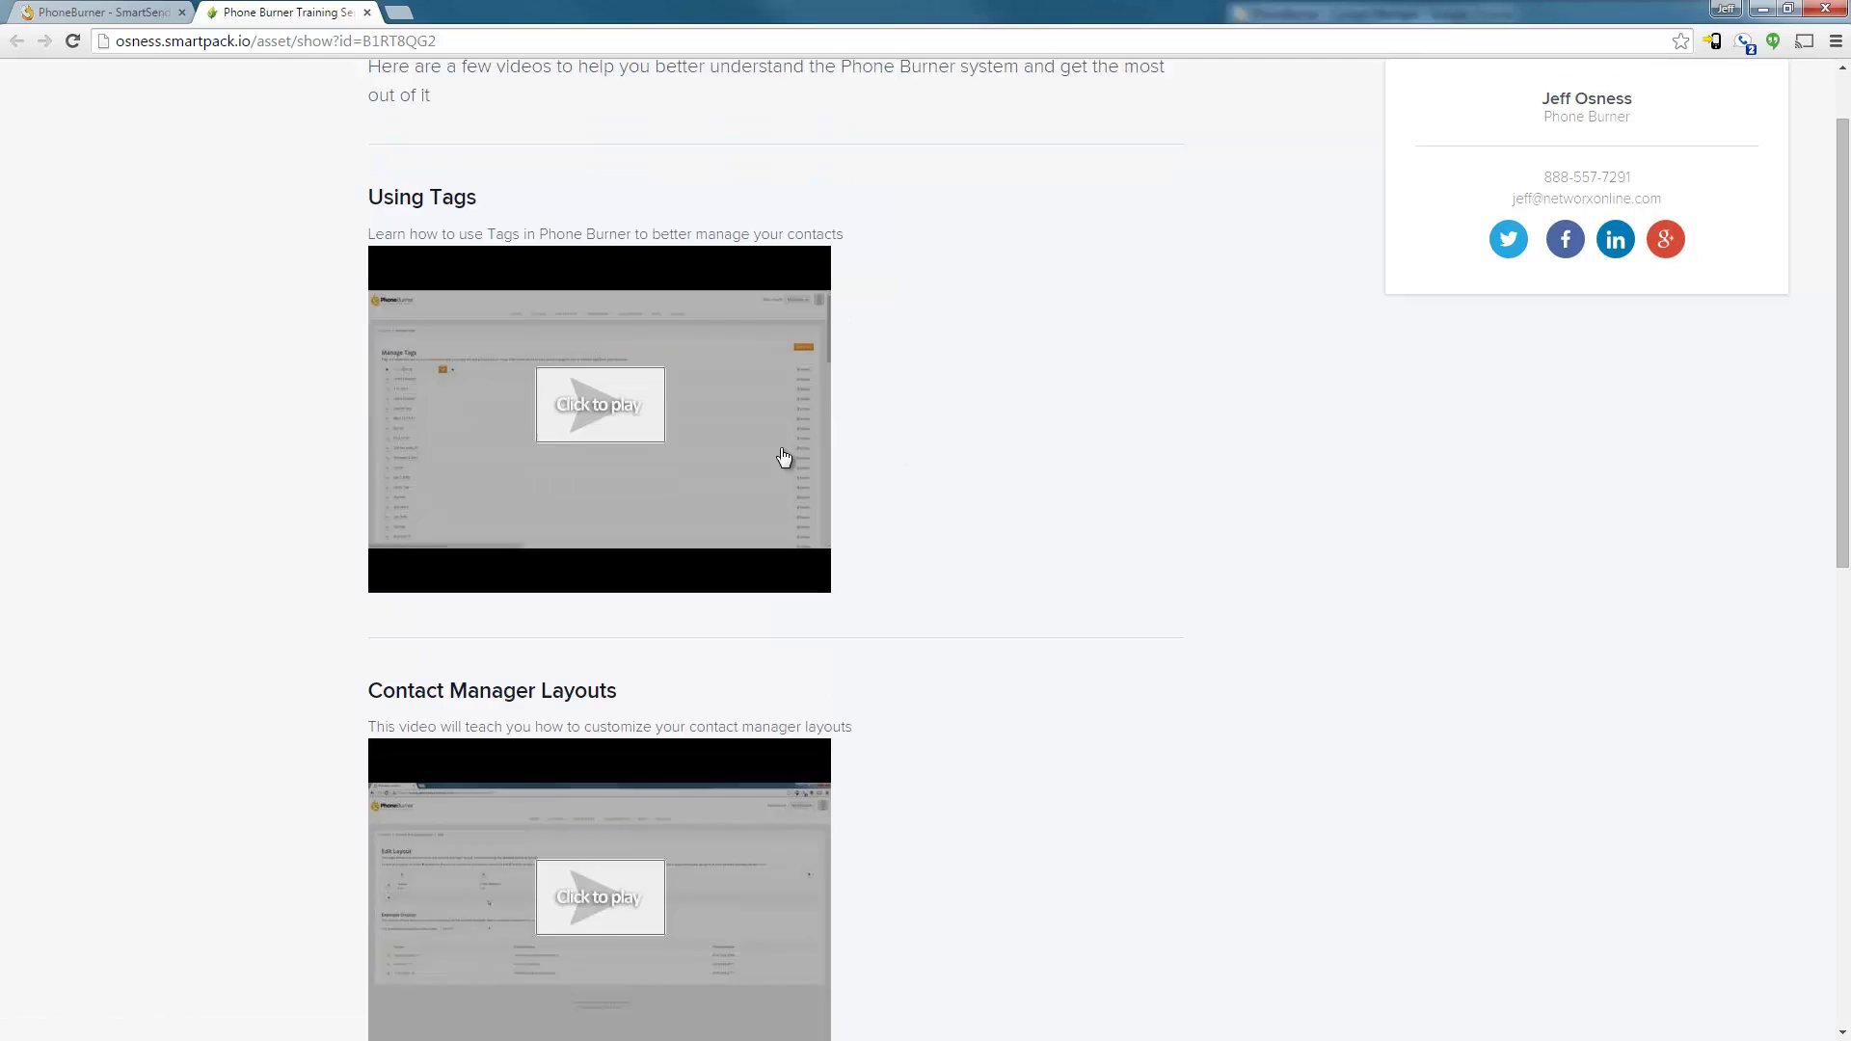
pyautogui.scroll(4, 781, 447)
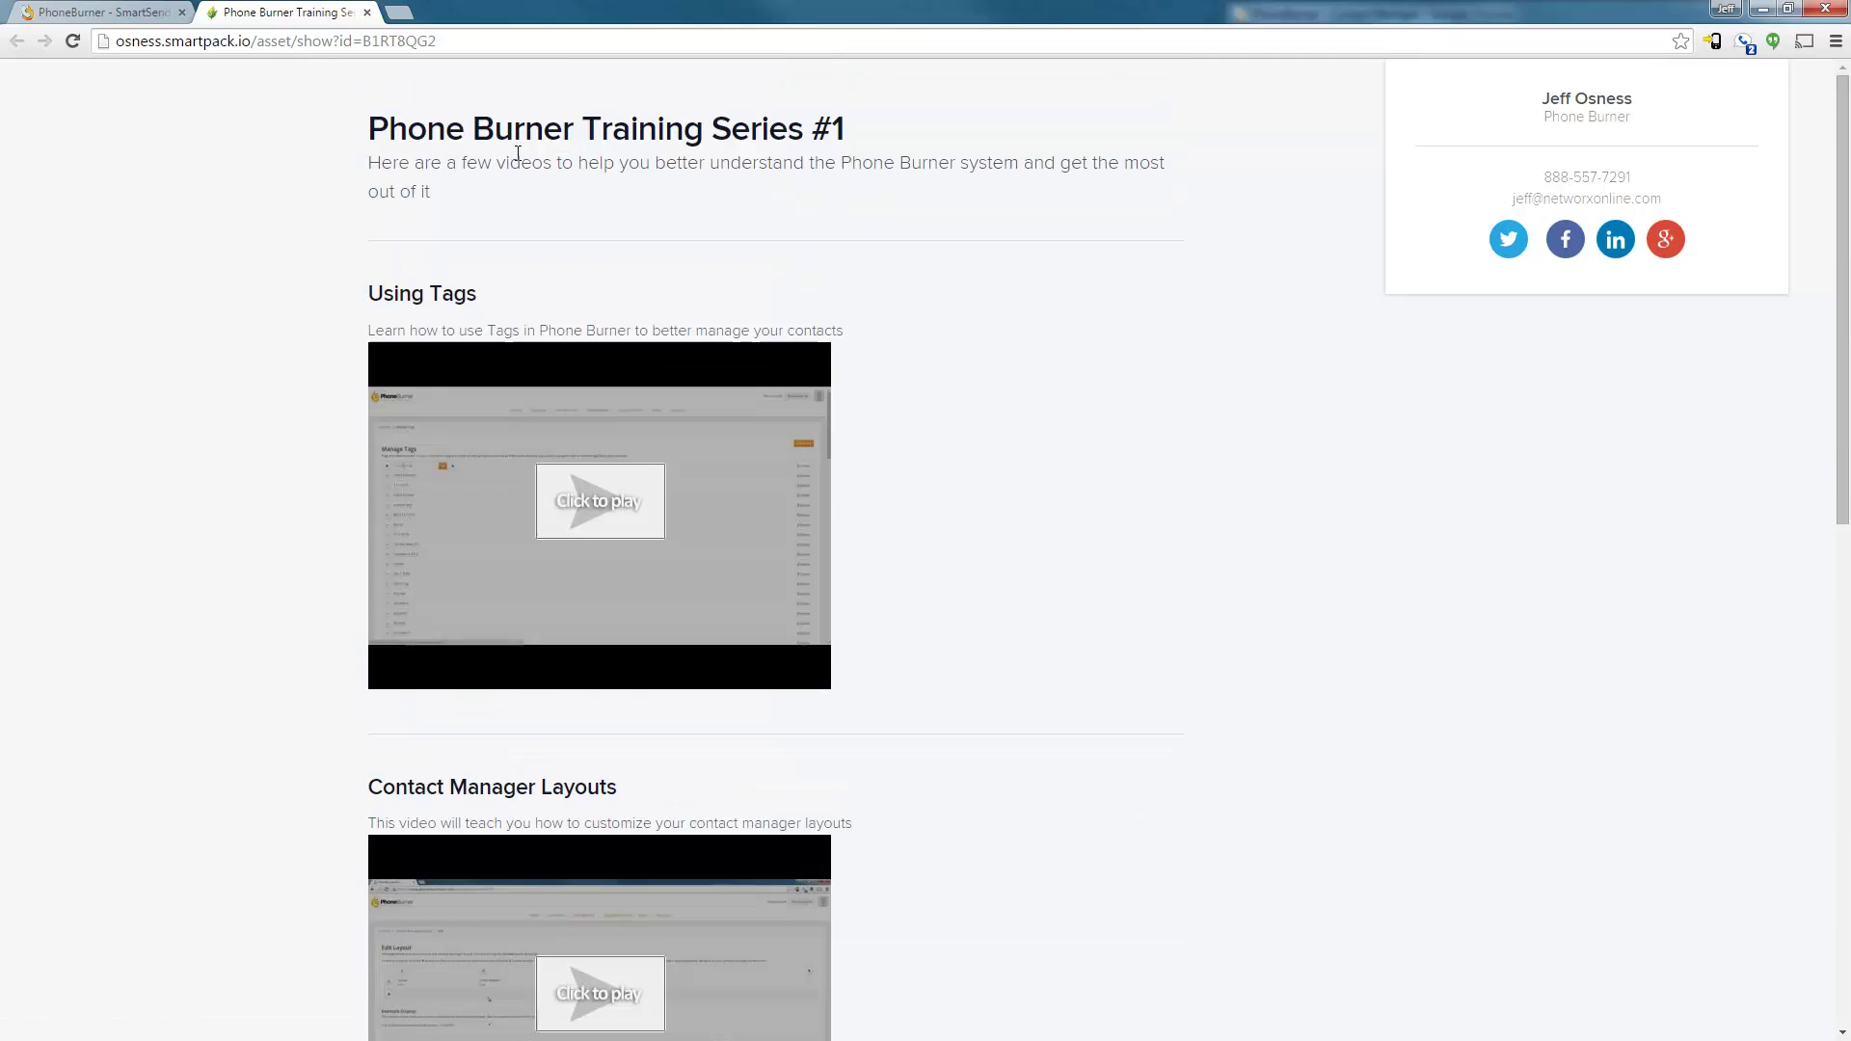
# Set logoPB.png as the pickup page logo and save the profile settings
pyautogui.click(114, 17)
pyautogui.click(1752, 245)
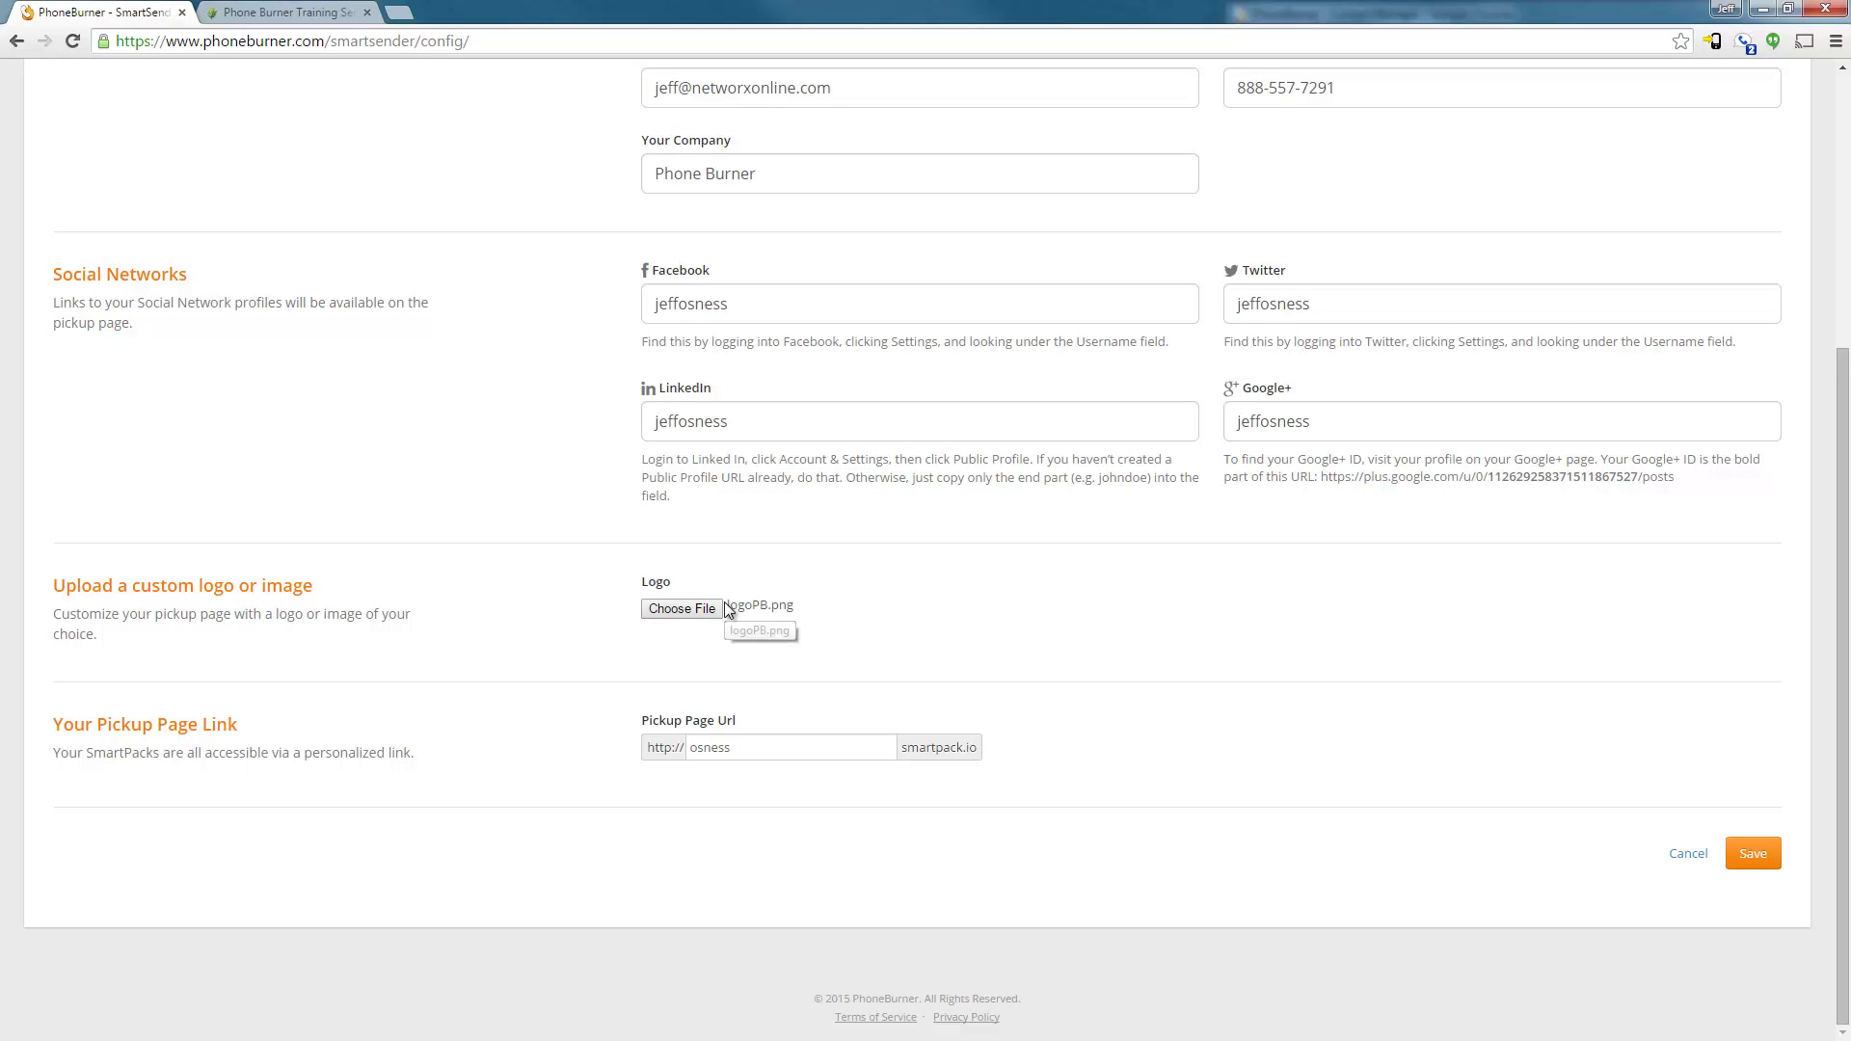
pyautogui.click(1753, 856)
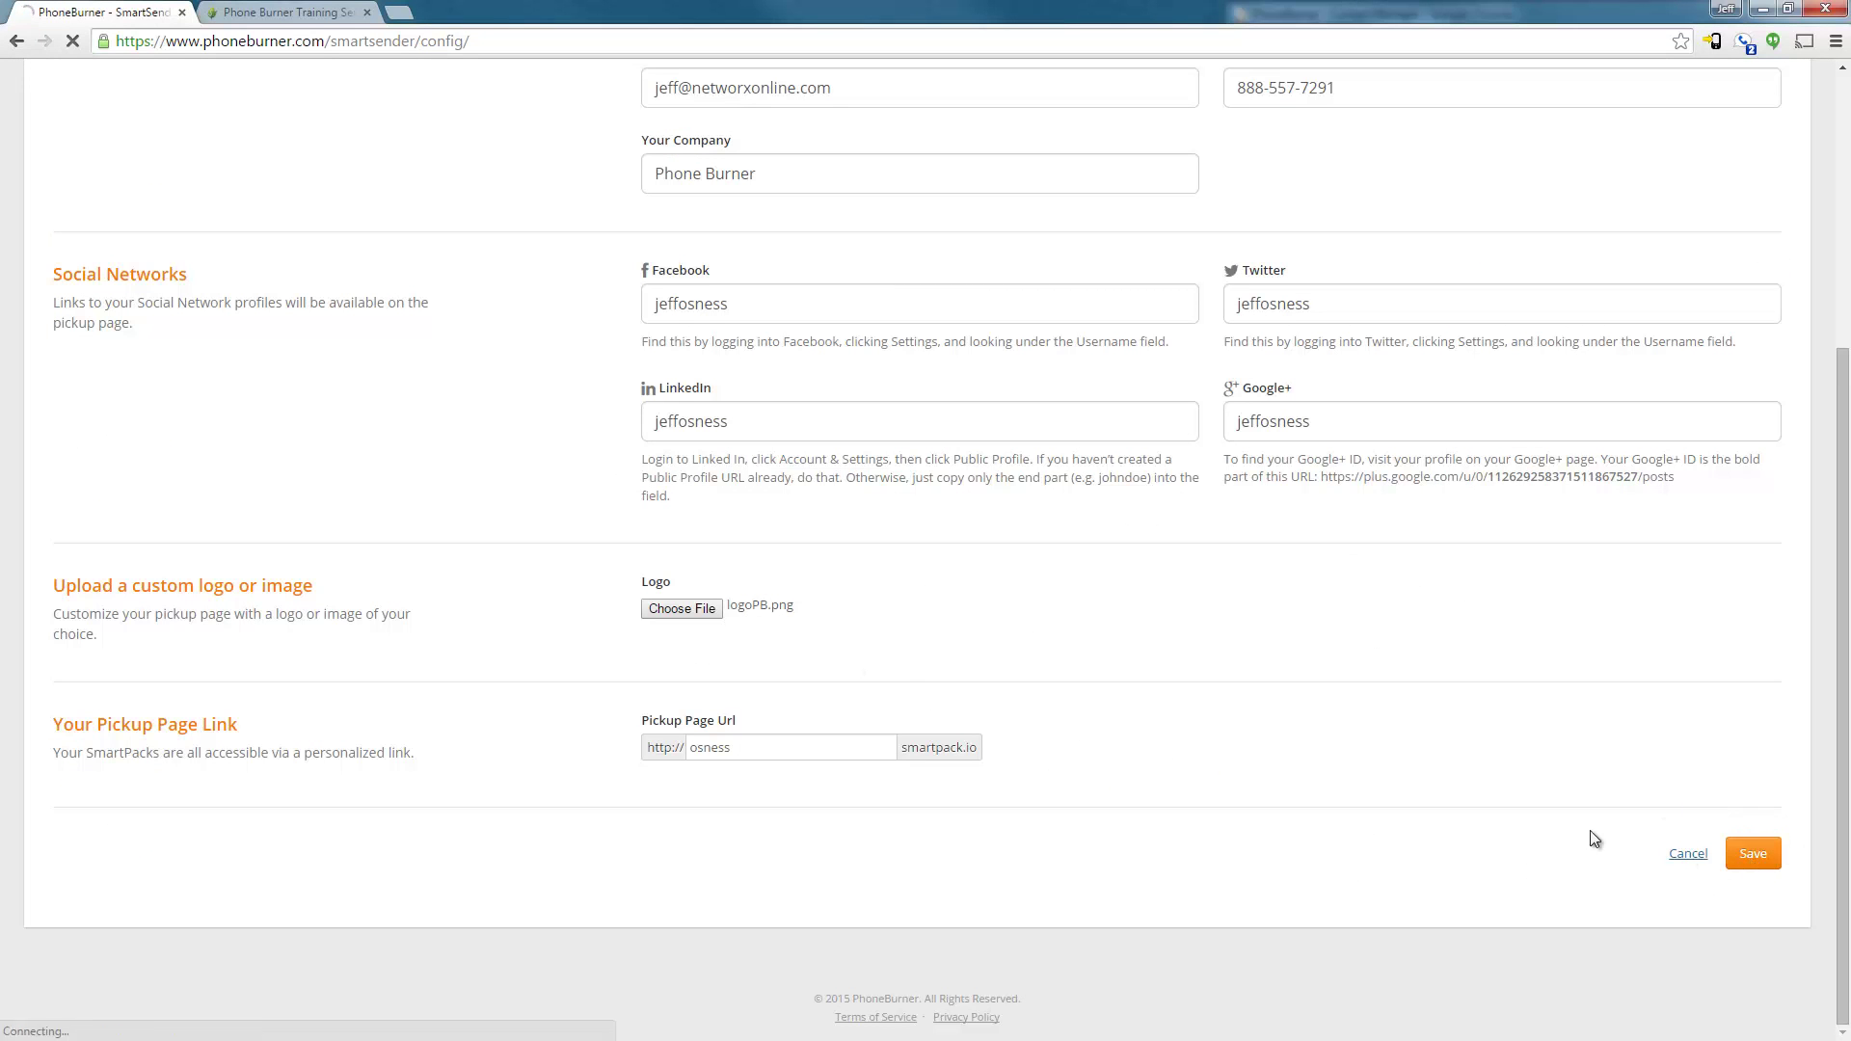
# Reload the Training Series #1 preview to confirm the new PhoneBurner logo header
pyautogui.click(288, 12)
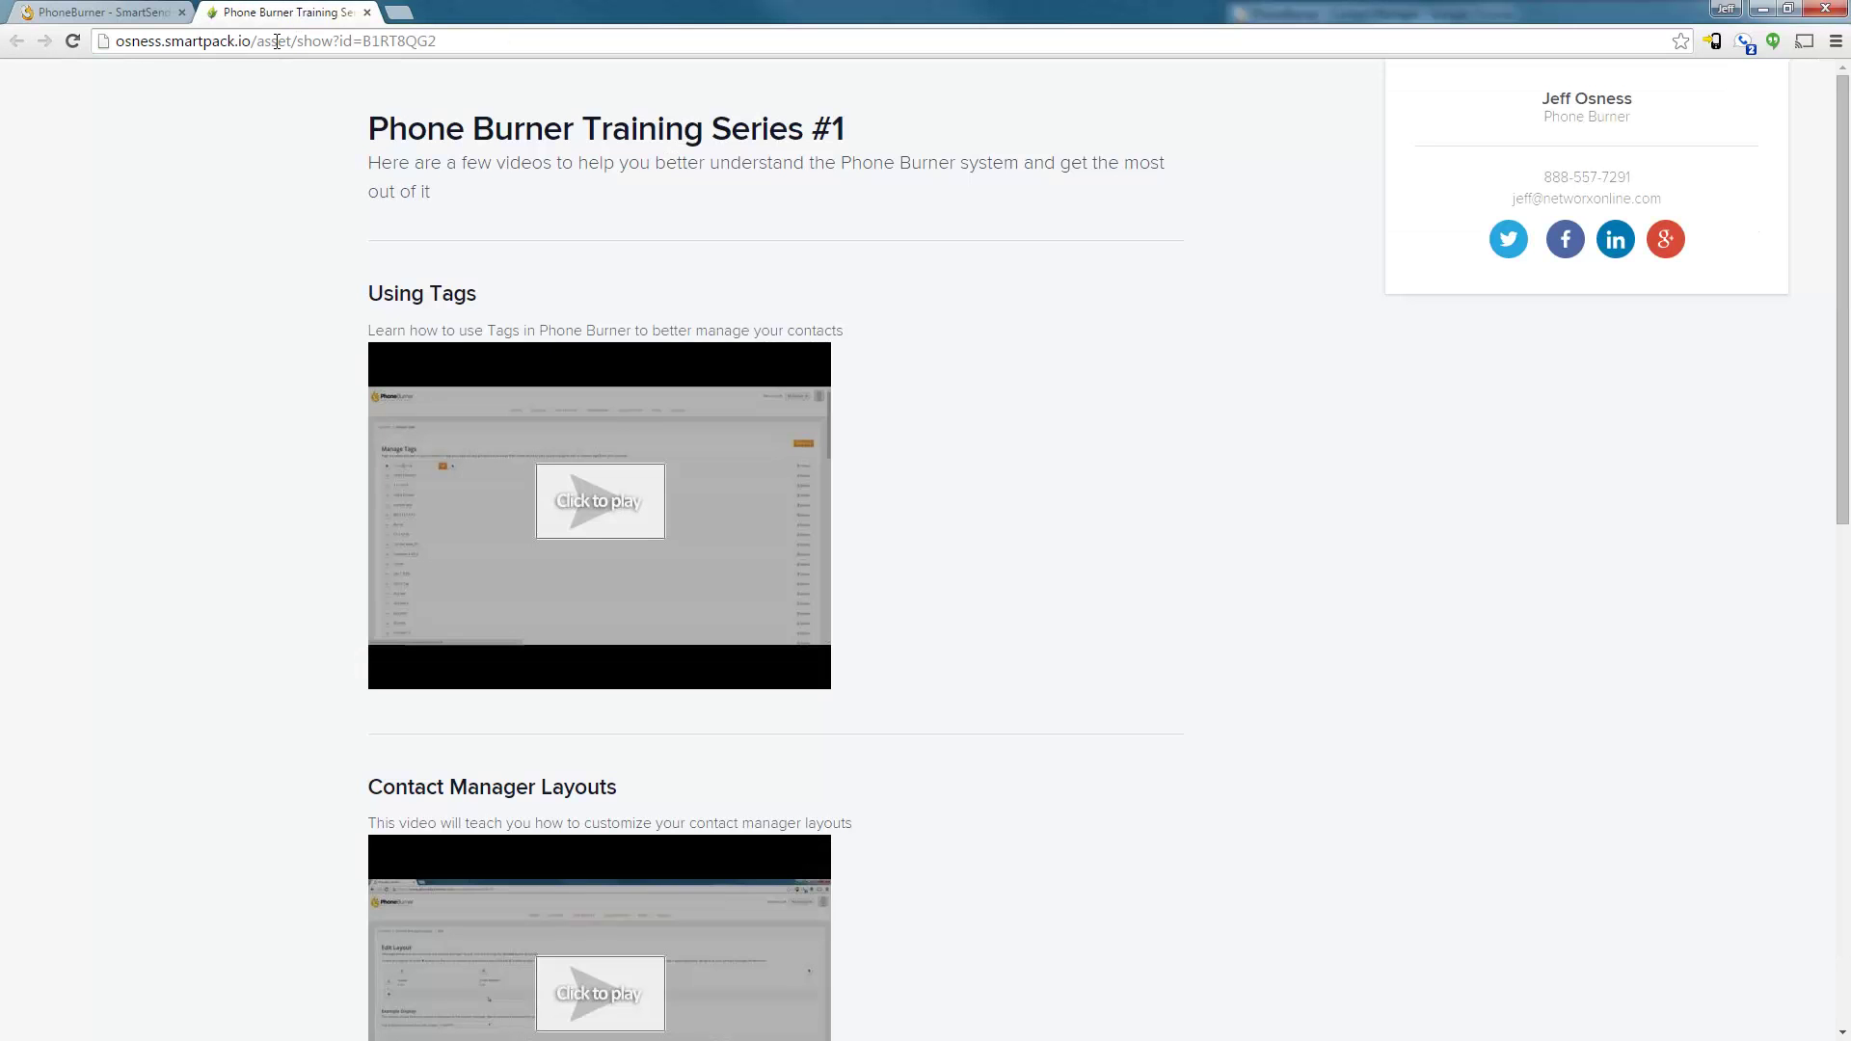
pyautogui.click(74, 41)
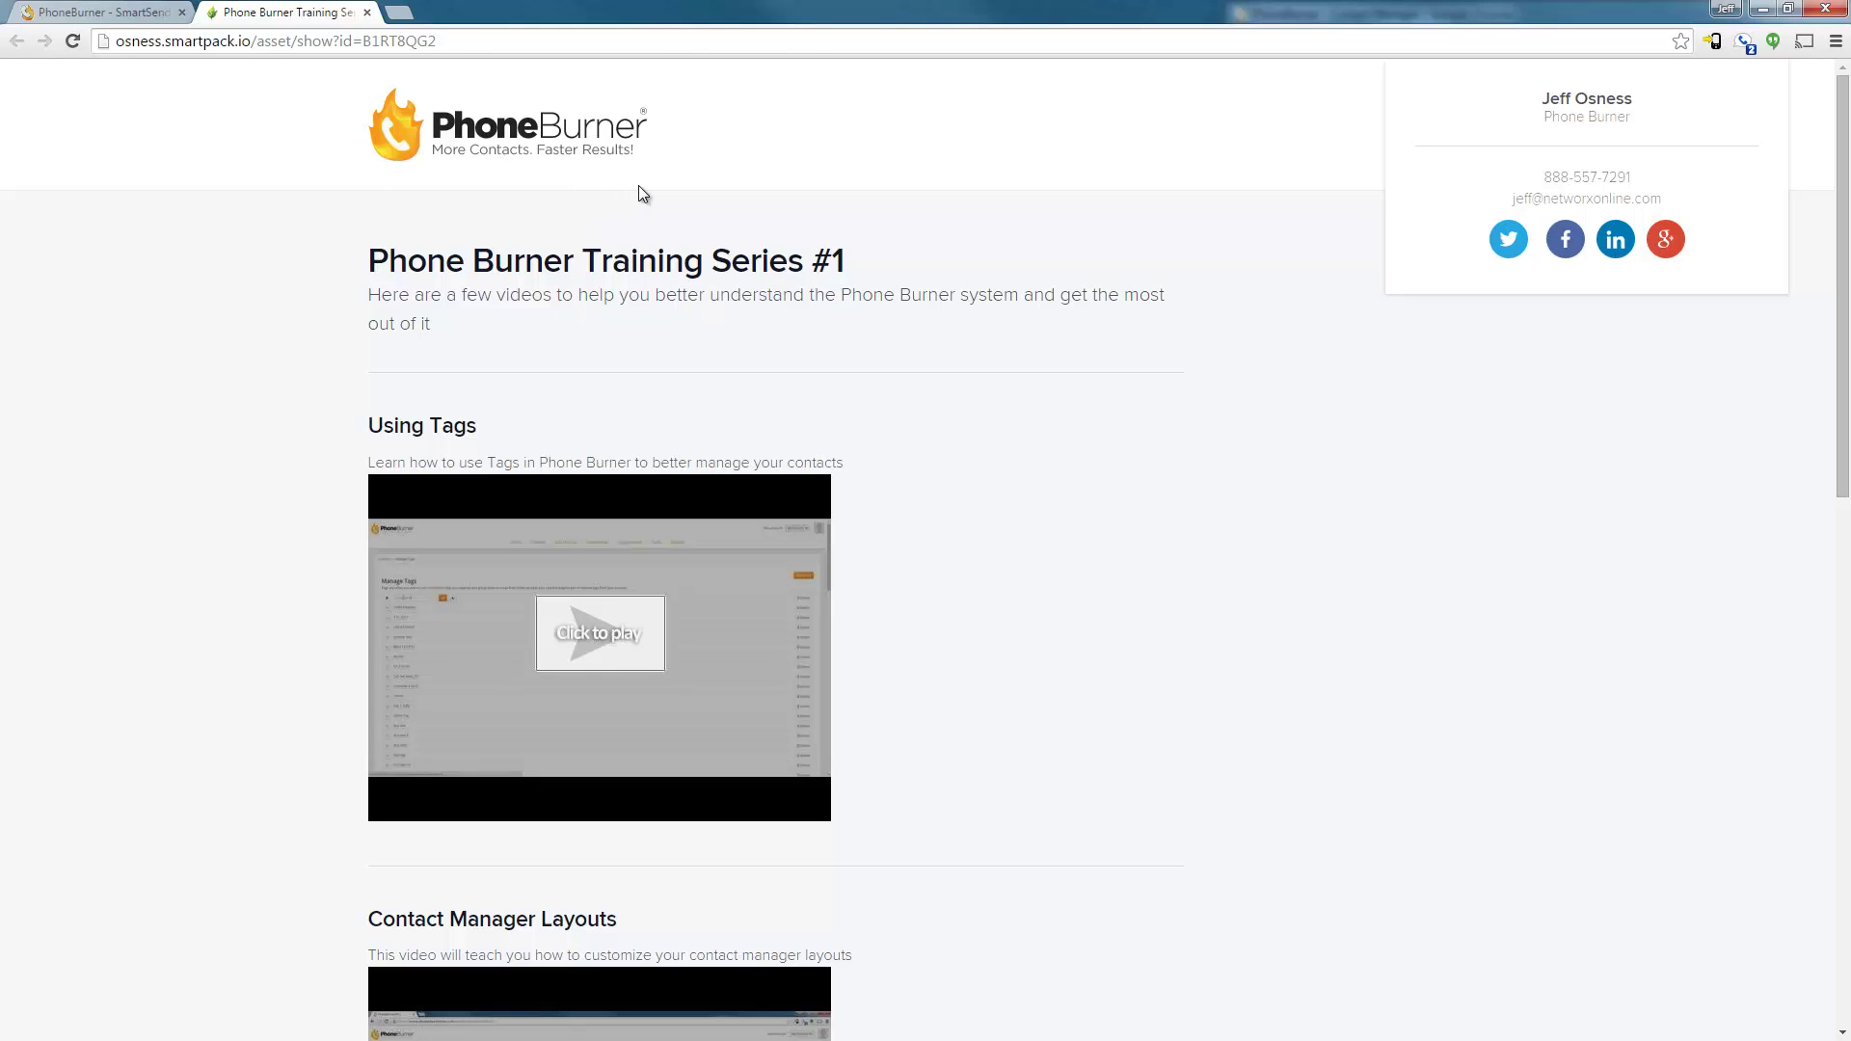
pyautogui.hotkey('ctrl', 'shift', 'Tab')
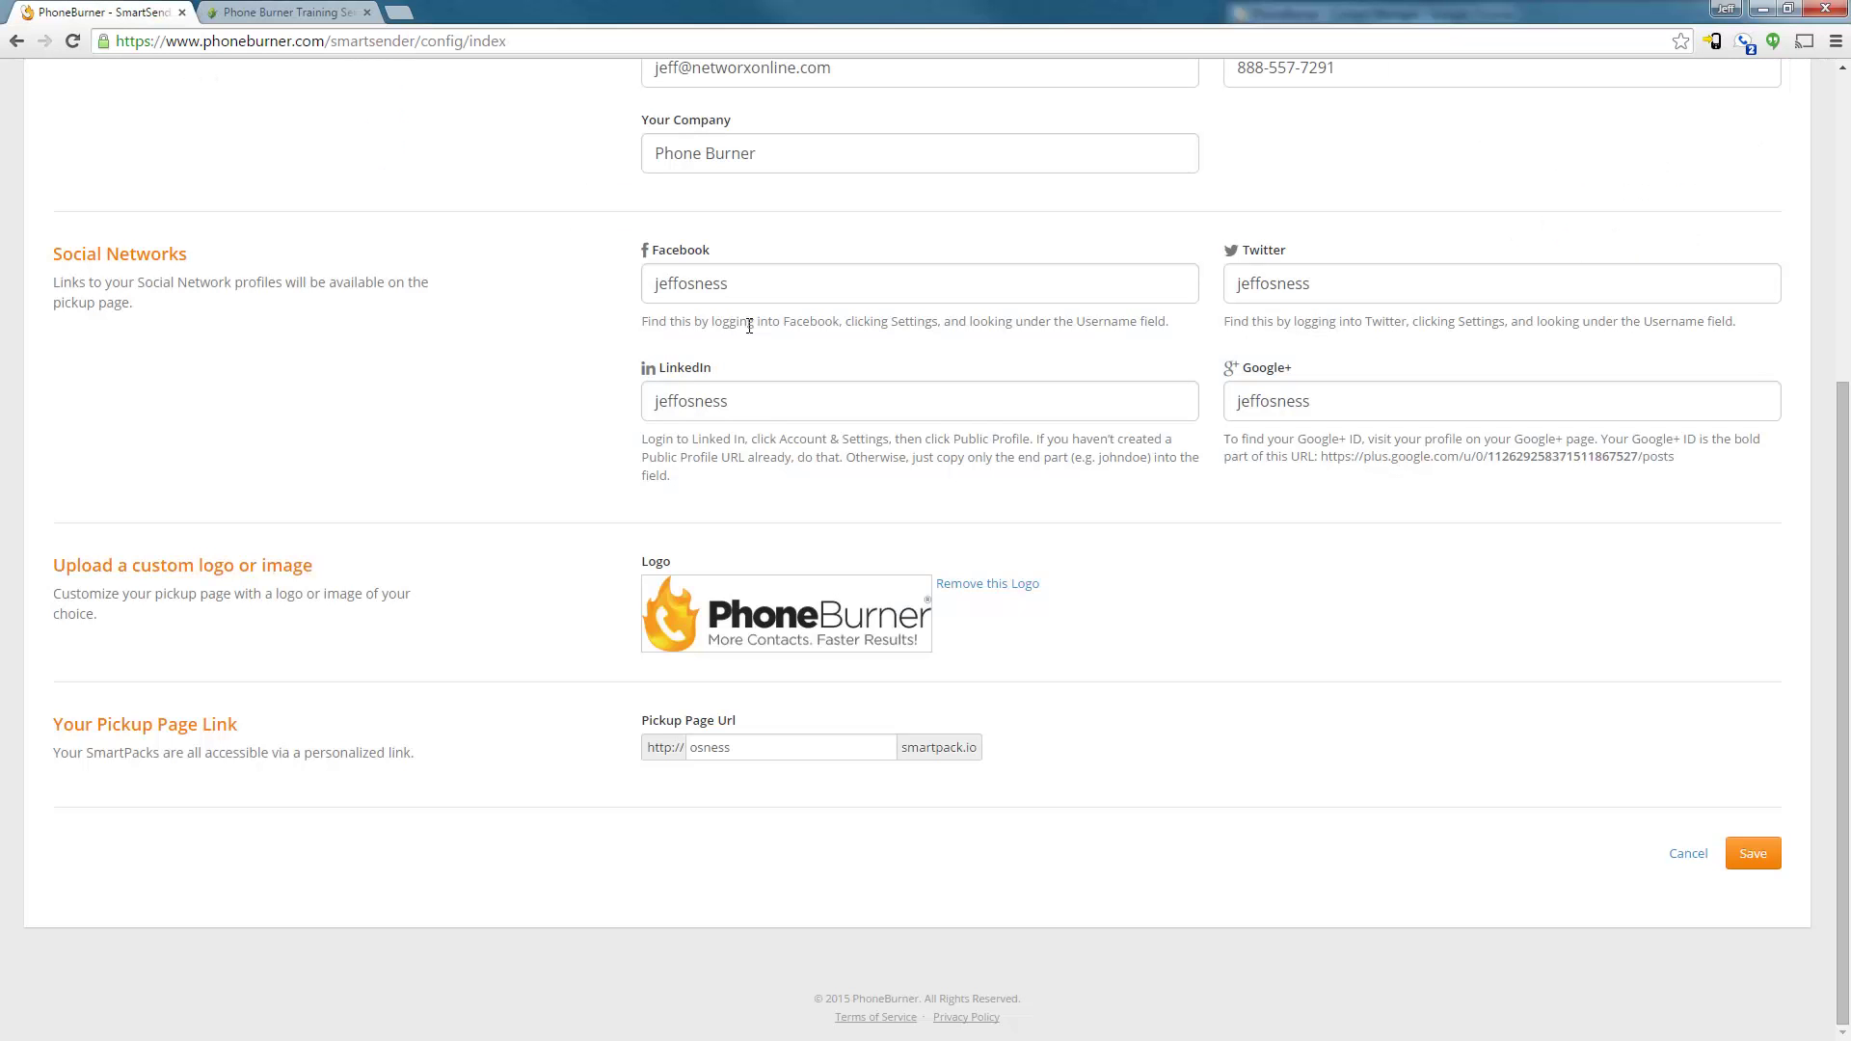
# Choose Retargeting from the SmartSender gear menu to reach the empty retargeting code box
pyautogui.scroll(5, 675, 366)
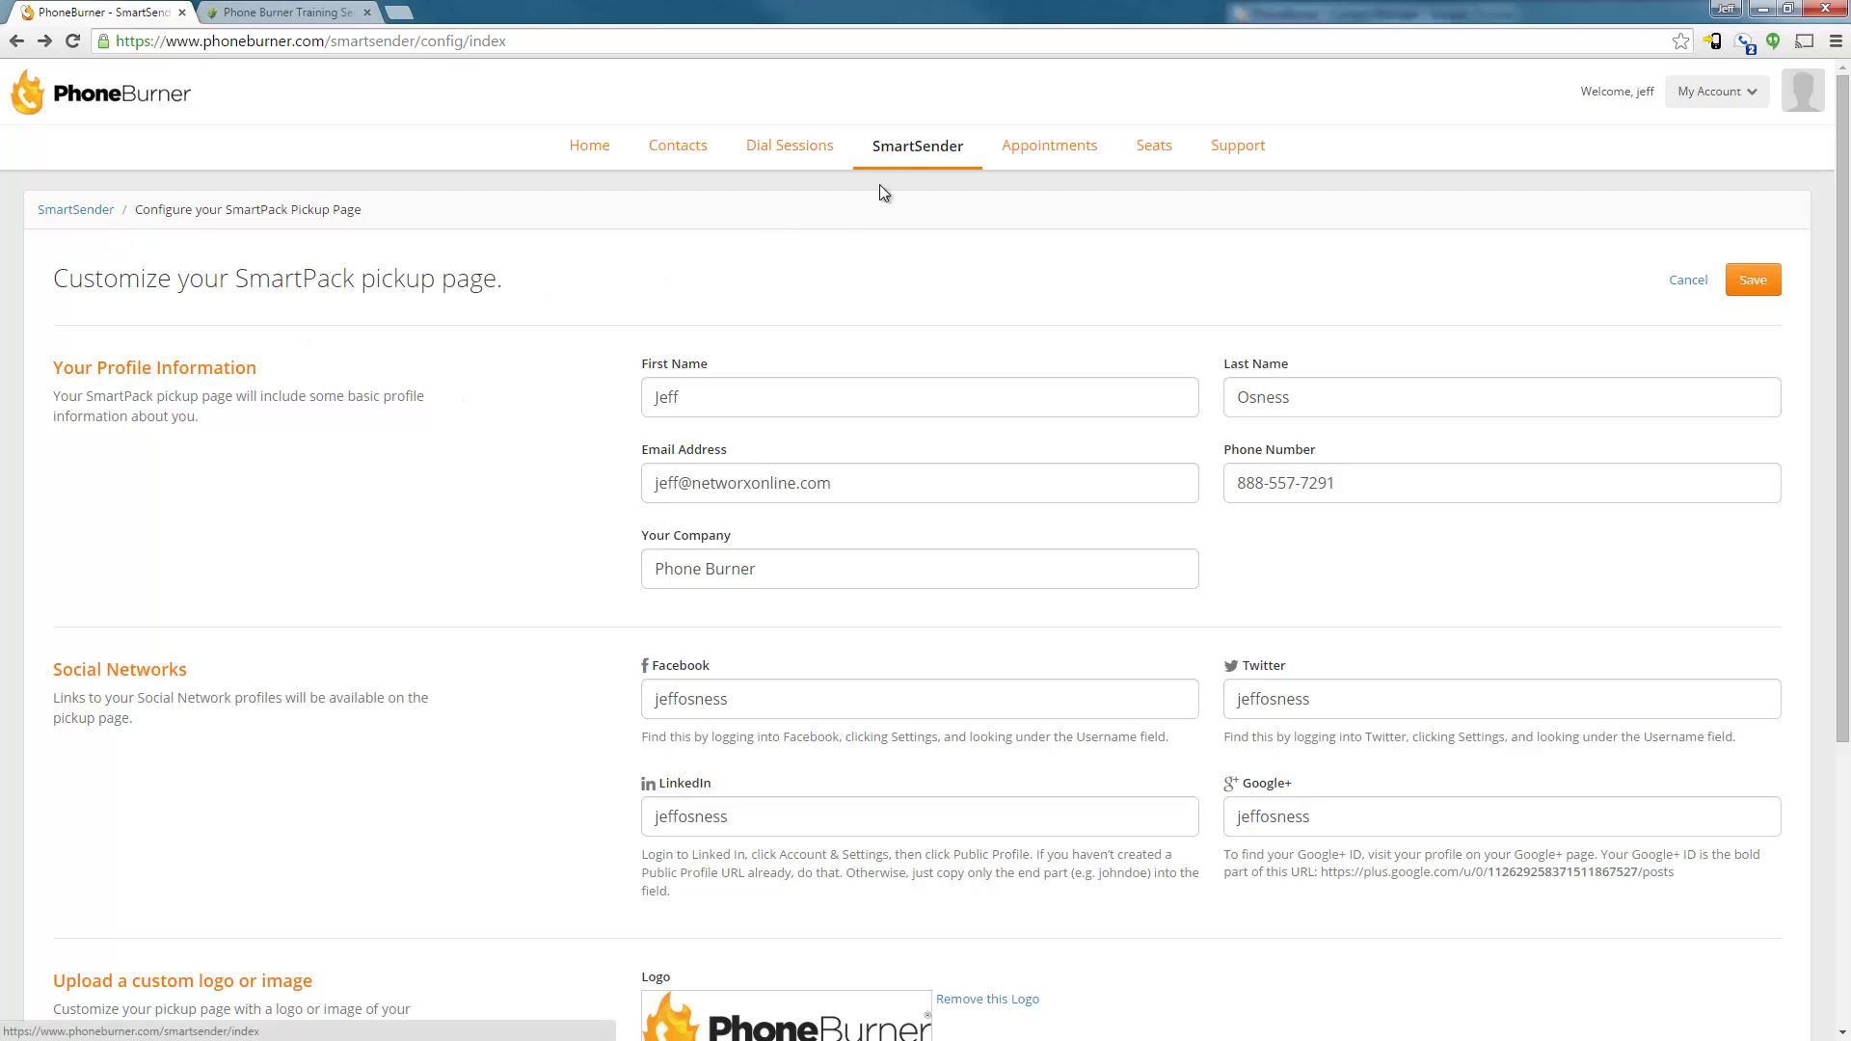
pyautogui.click(911, 154)
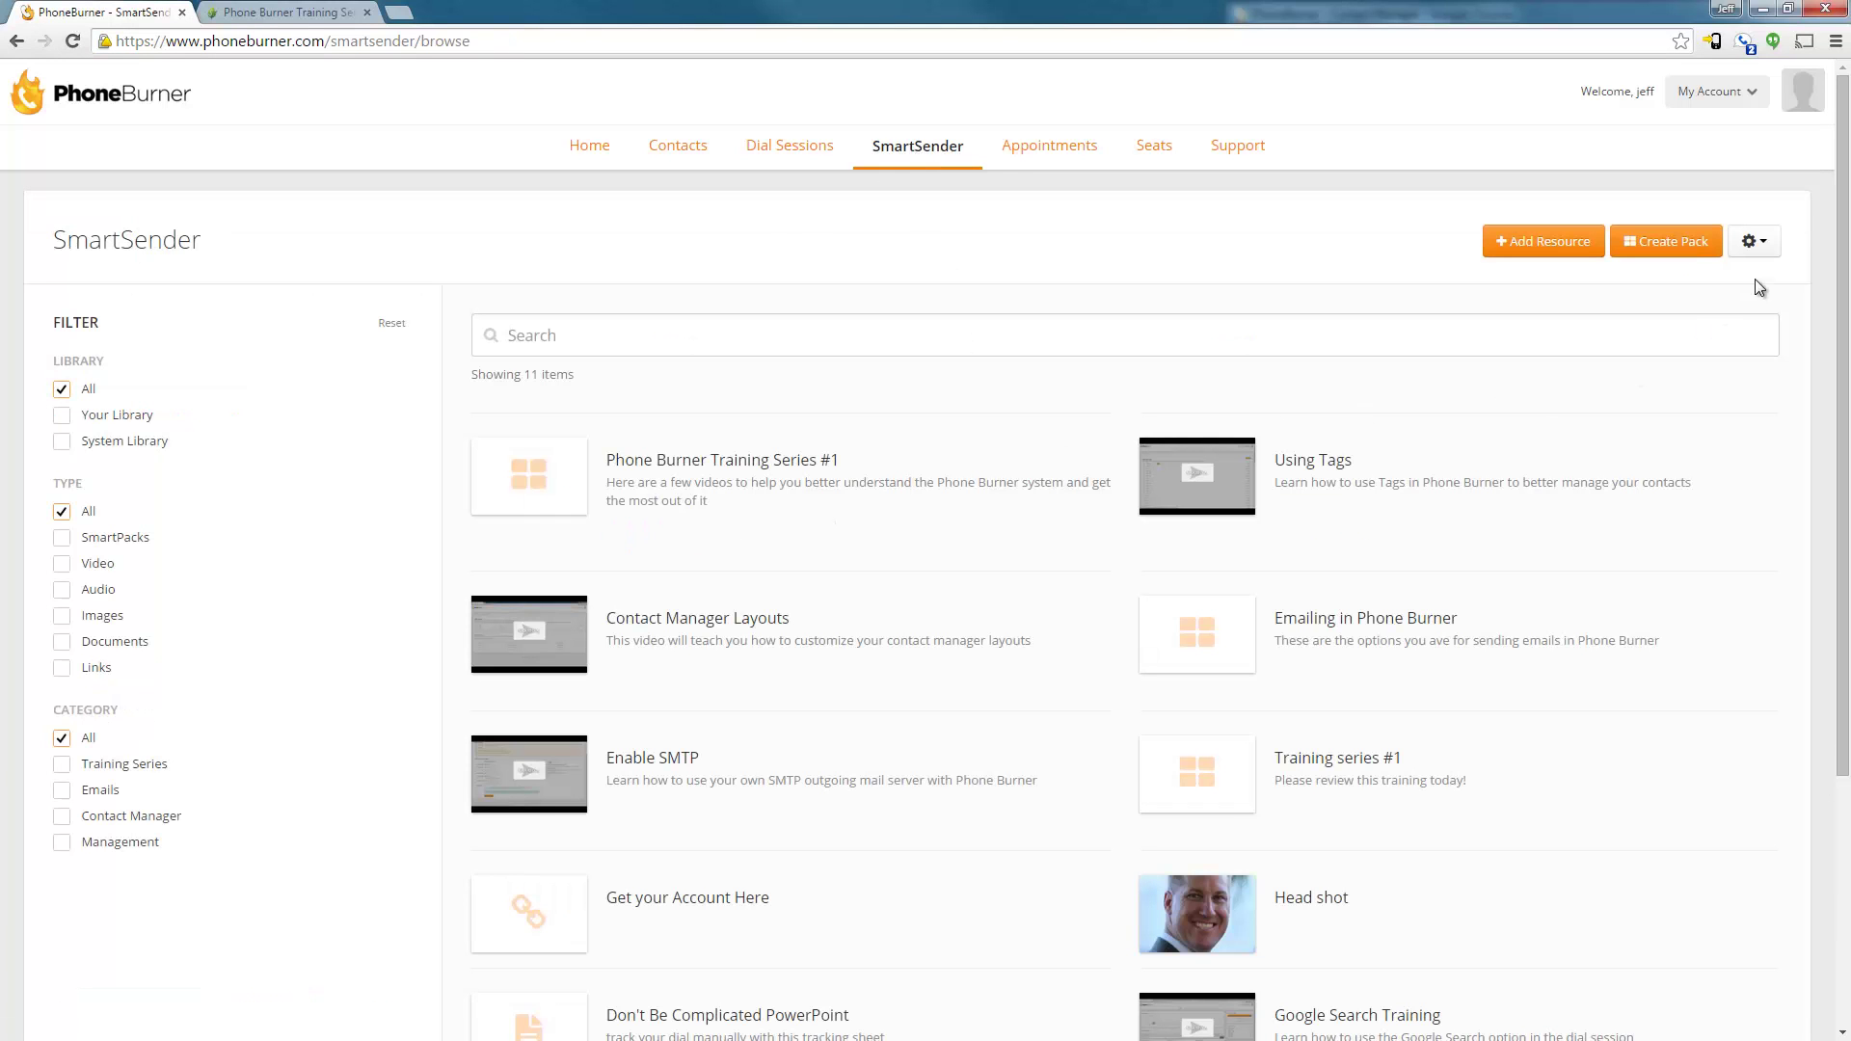
pyautogui.click(1754, 243)
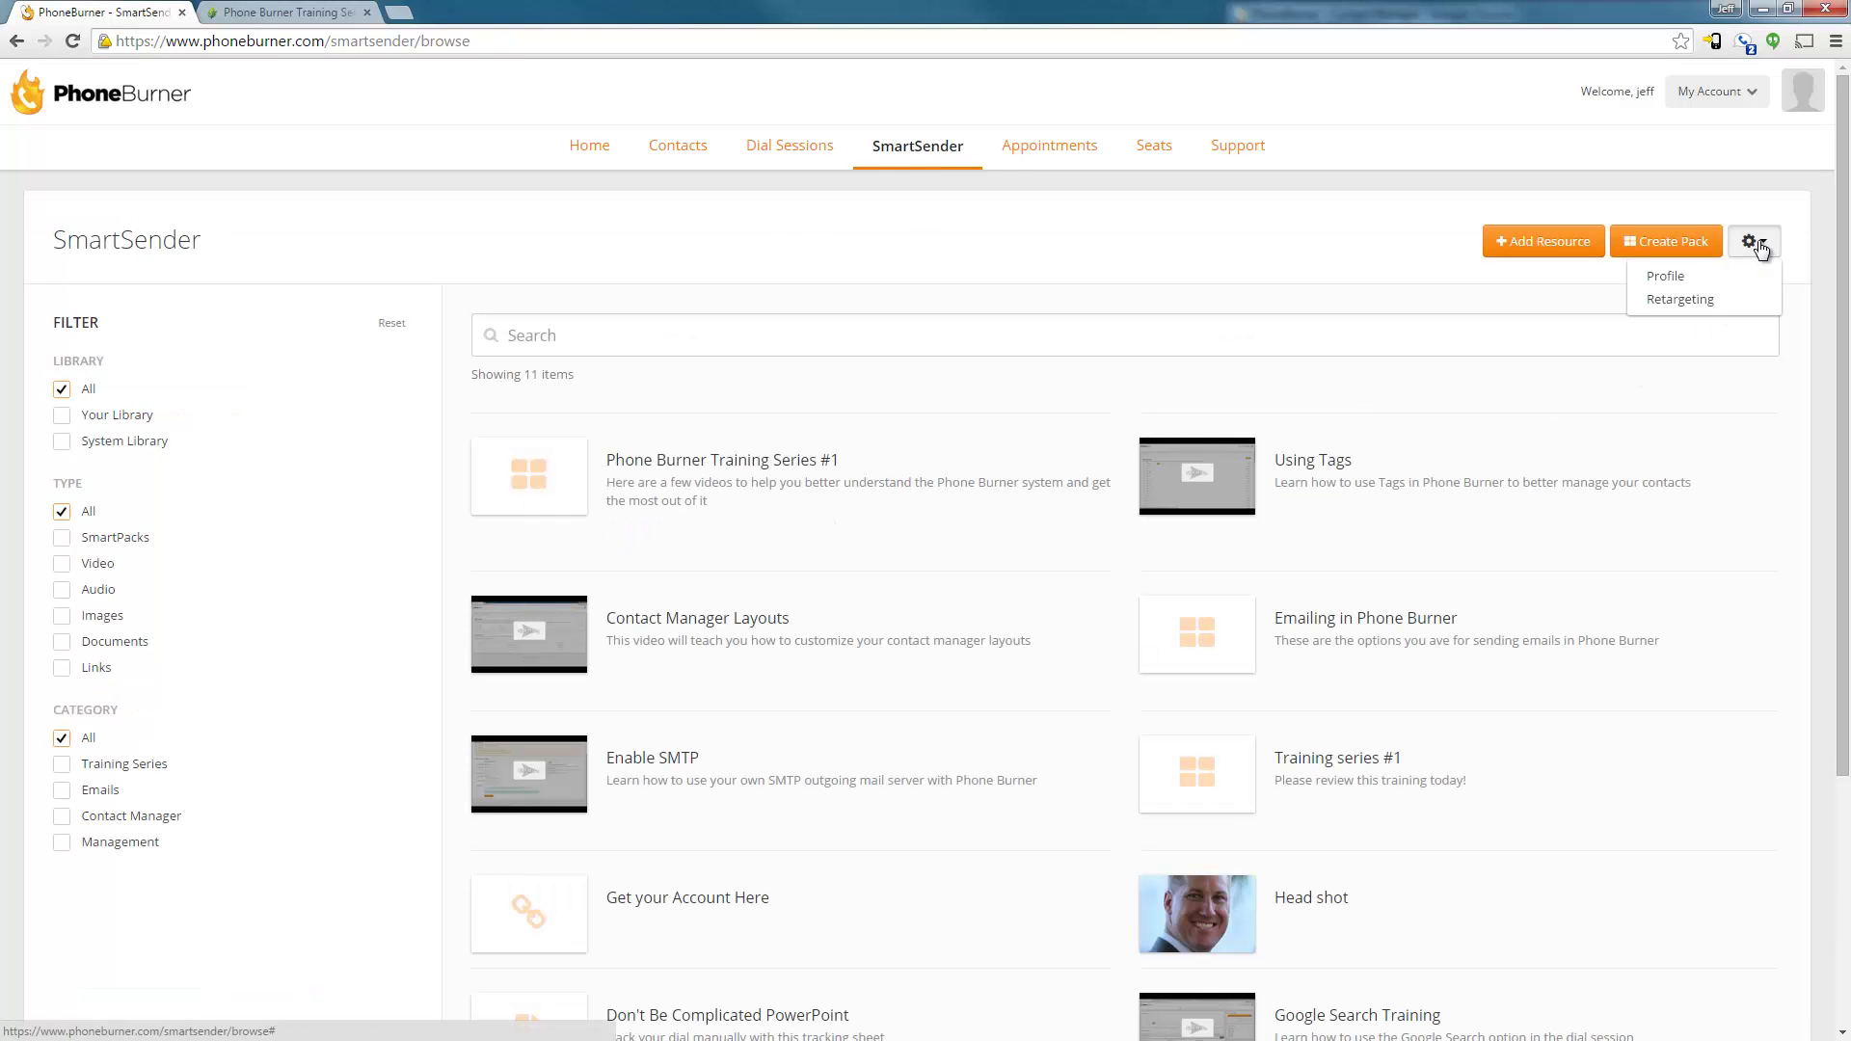
pyautogui.click(1682, 299)
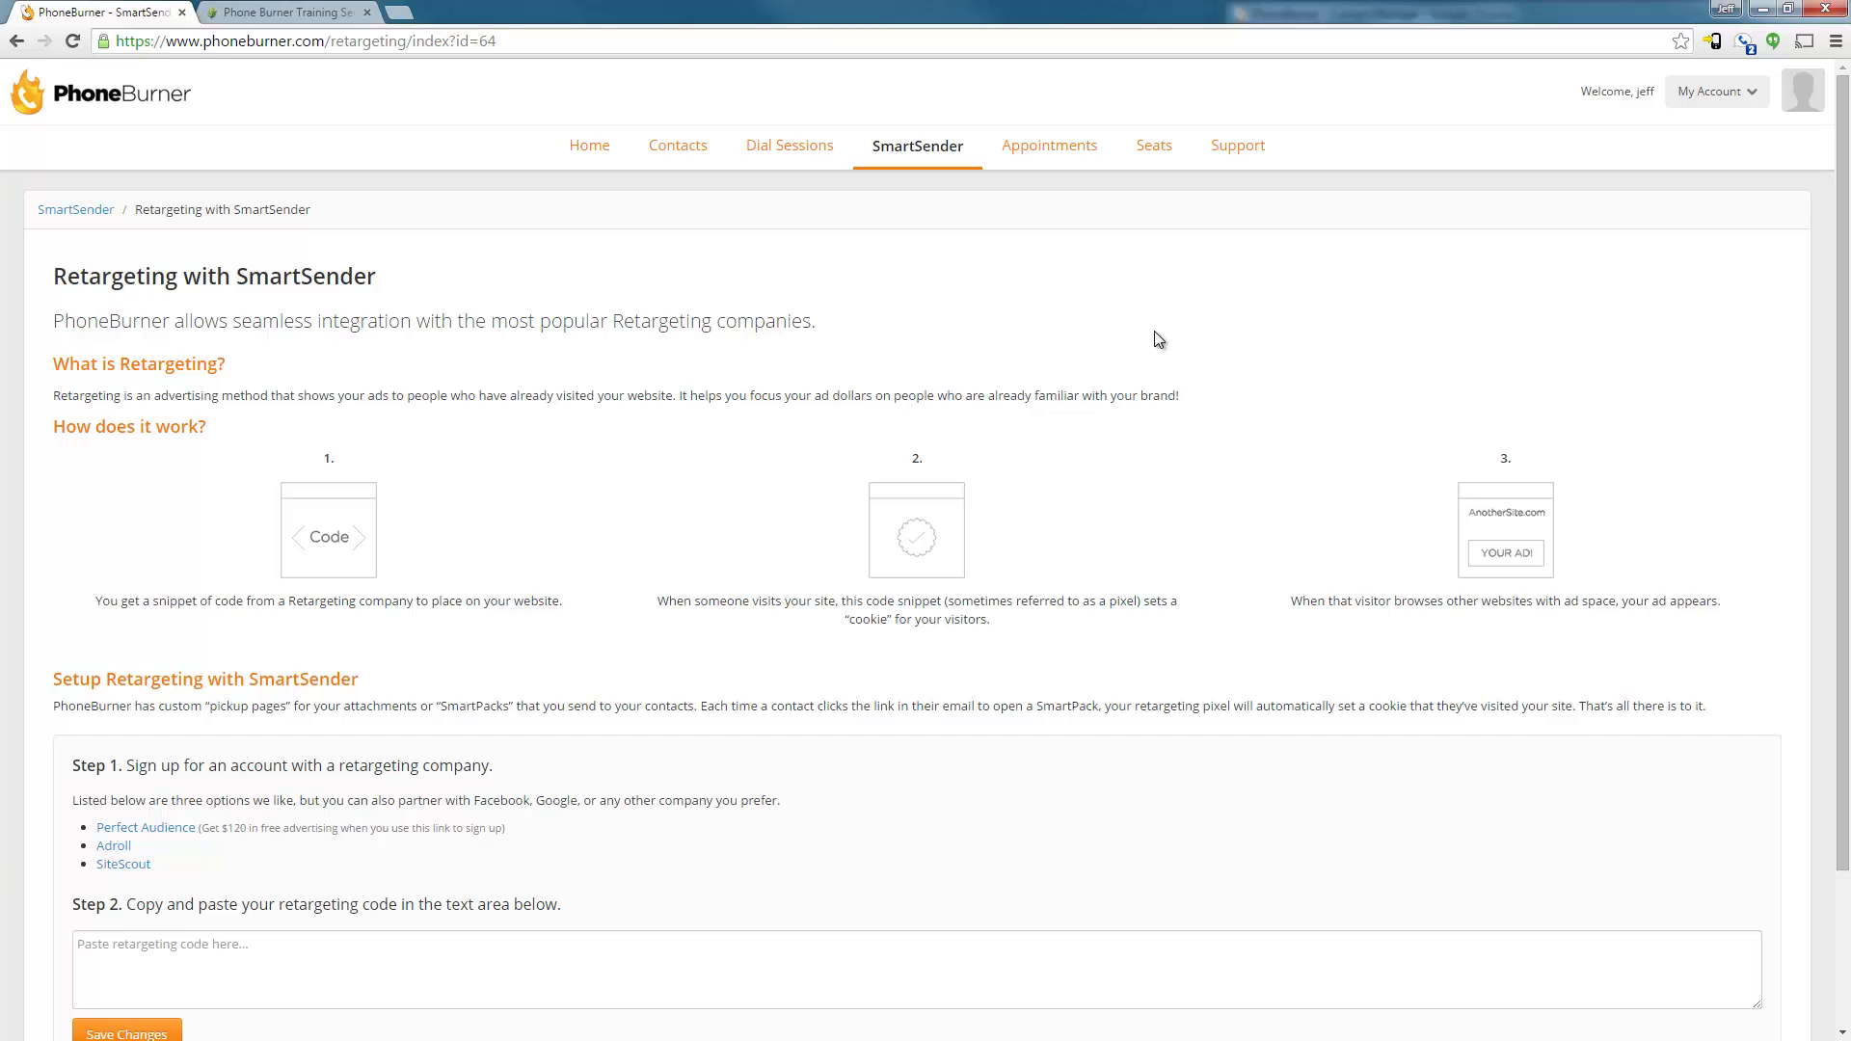
pyautogui.scroll(-2, 1158, 339)
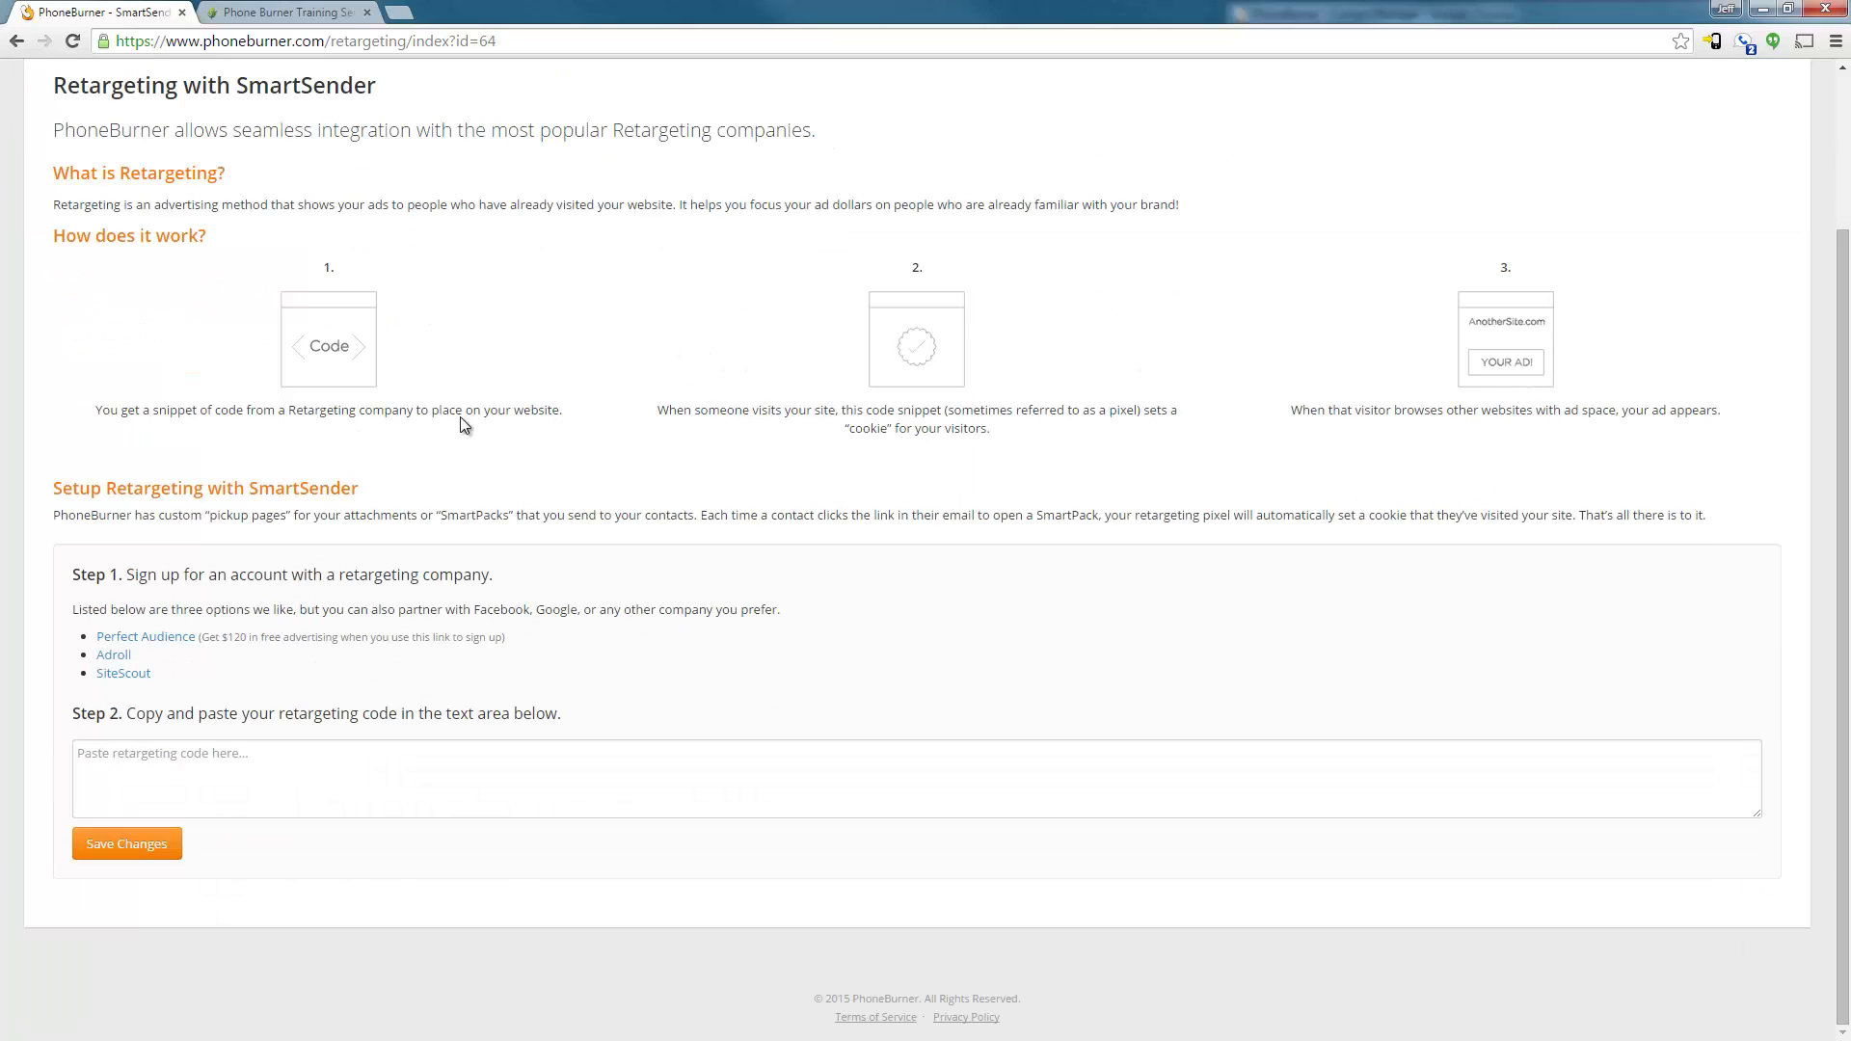